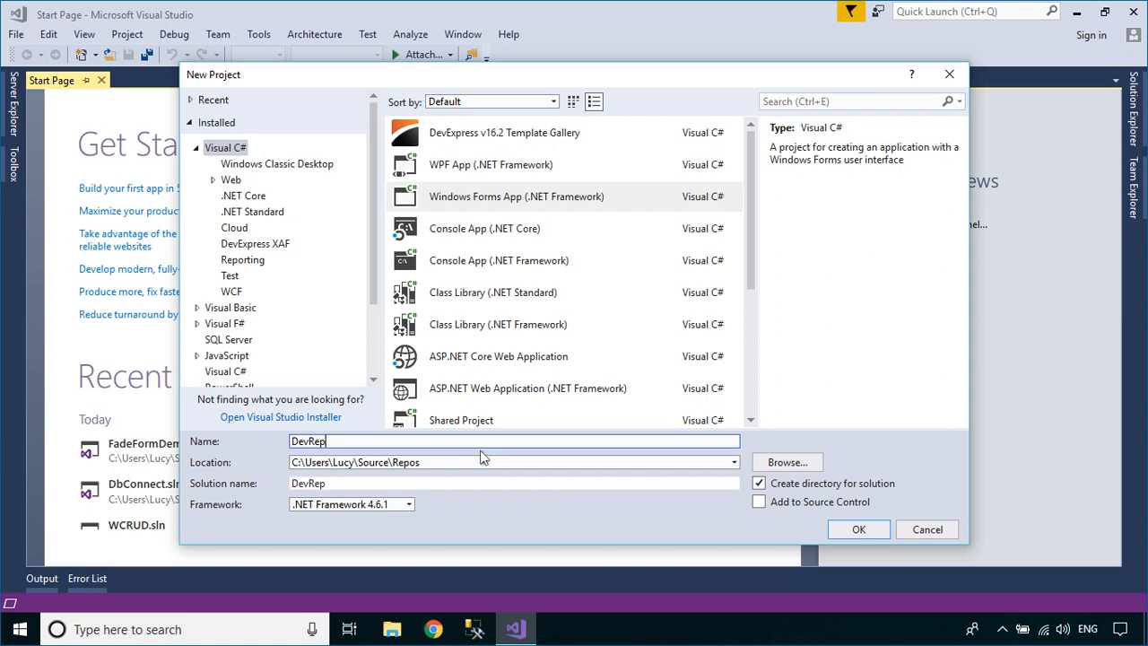
# Confirm creation of the DevReport Windows Forms App (.NET Framework) project
pyautogui.write('t')
pyautogui.press('Return')
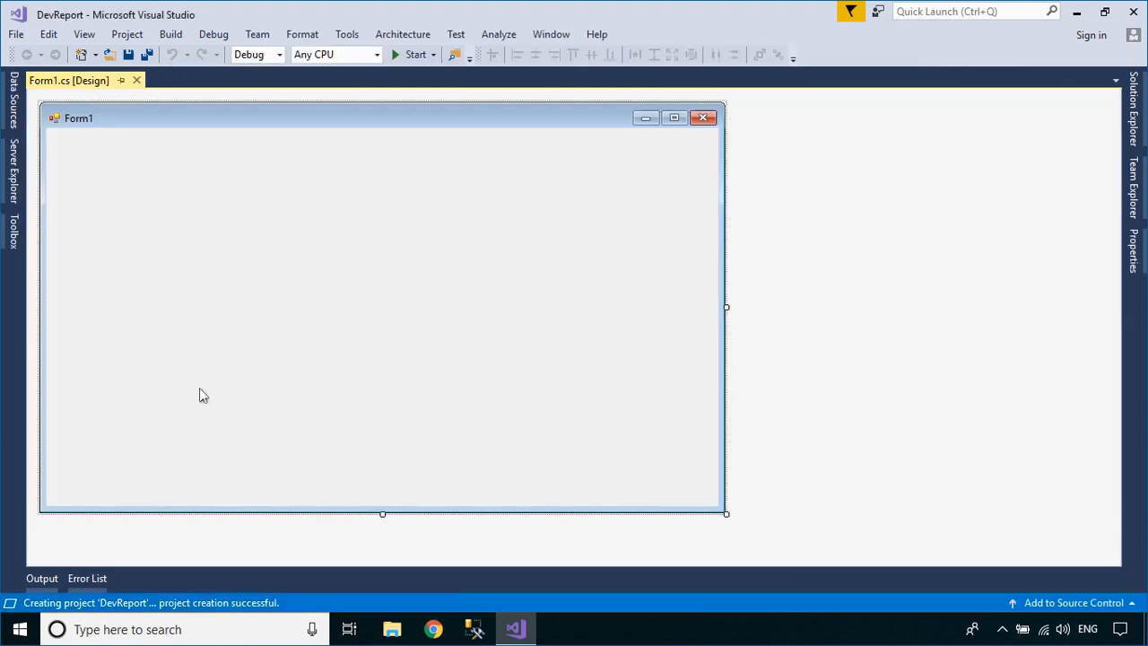
# Drag the RibbonReportDesigner from the DX.16.2: Reporting toolbox section onto Form1
pyautogui.click(16, 235)
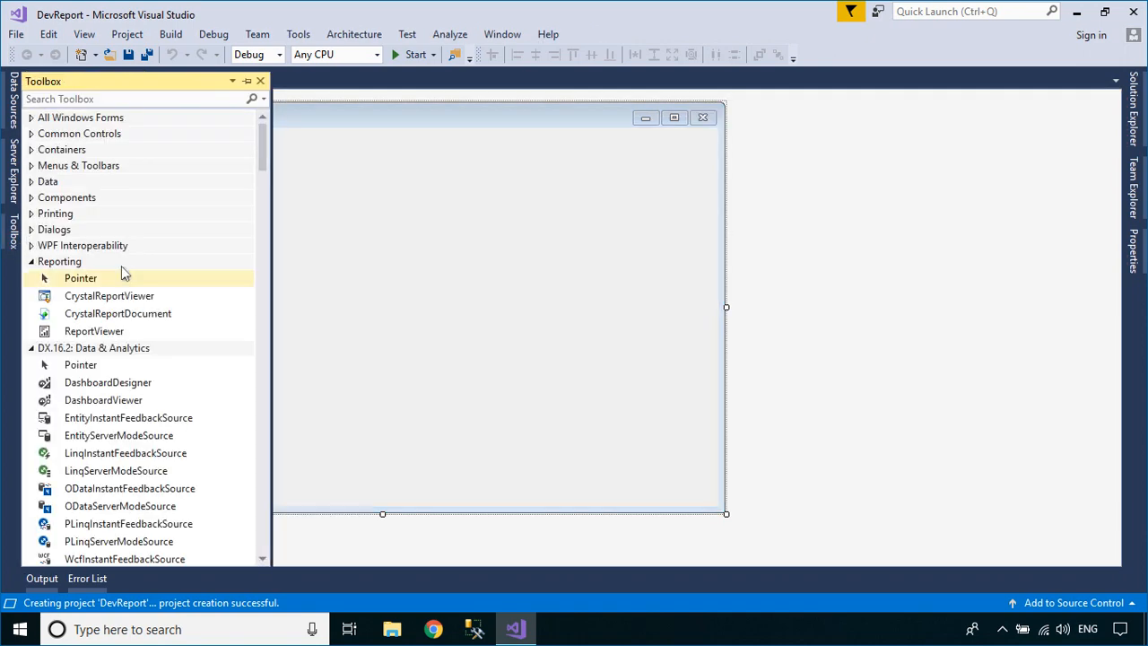
pyautogui.scroll(-15, 186, 389)
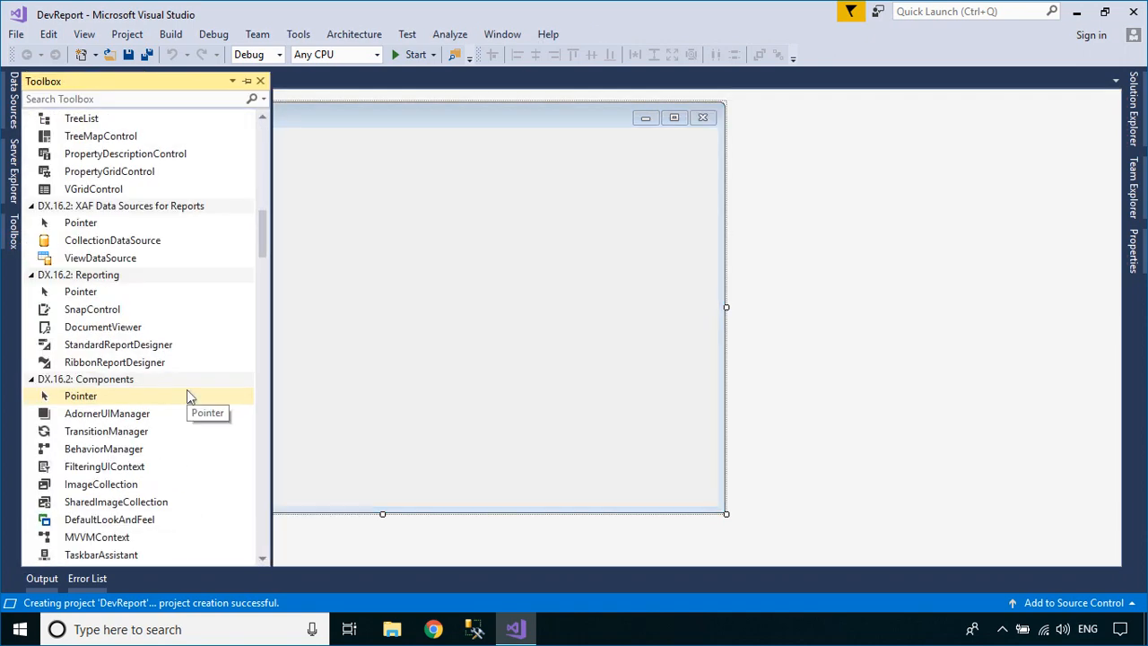
pyautogui.moveTo(89, 363); pyautogui.dragTo(351, 353)
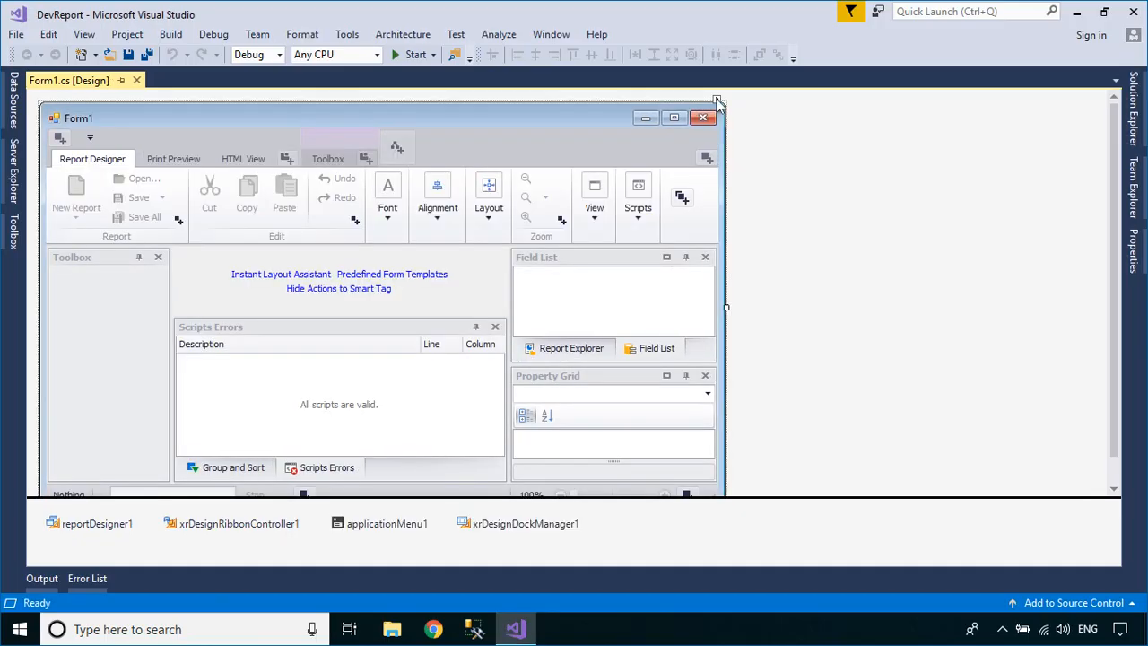
# Convert Form1 to a skinnable form using the DevExpress Dark Style skin, then start the app
pyautogui.click(718, 102)
pyautogui.click(779, 138)
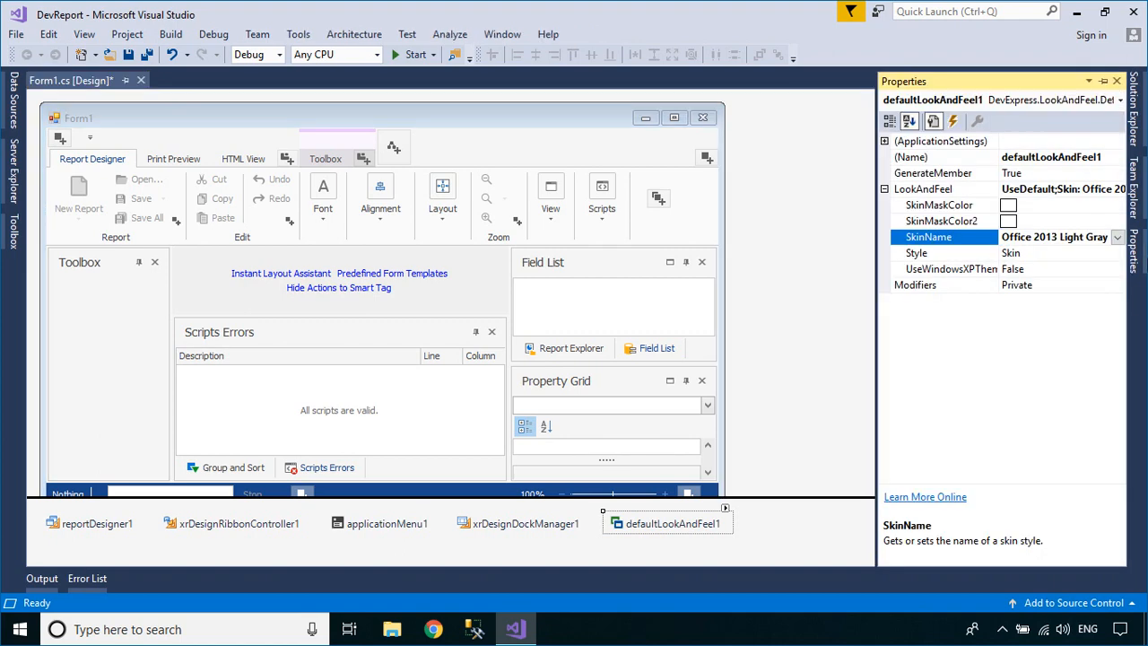
pyautogui.click(1116, 237)
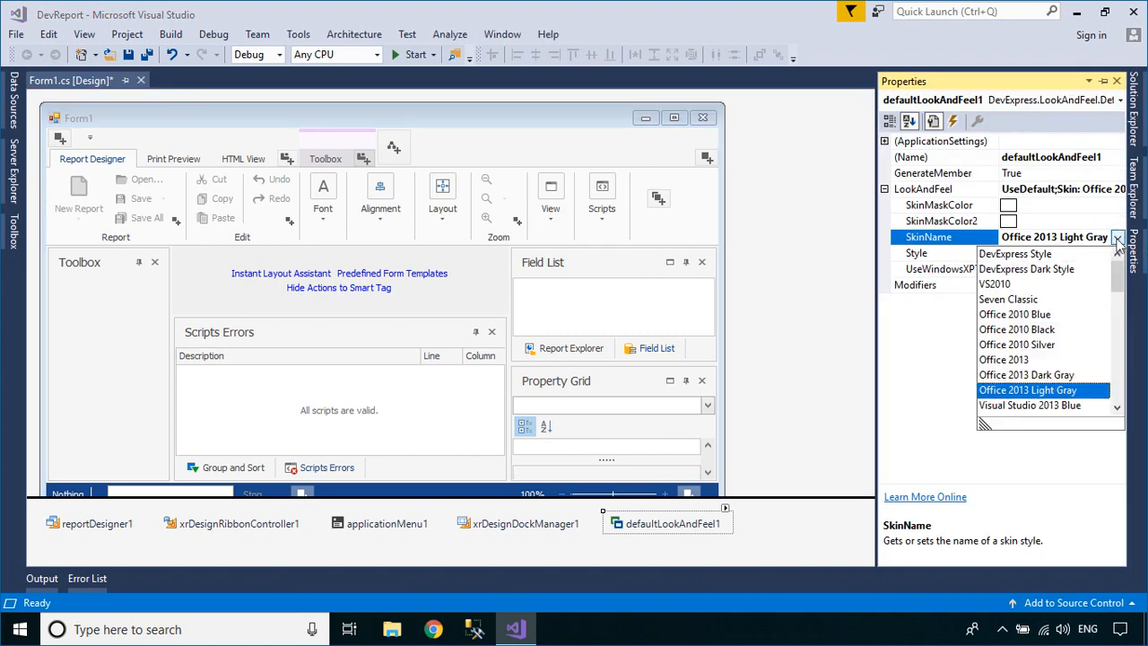
pyautogui.click(1061, 269)
pyautogui.click(811, 343)
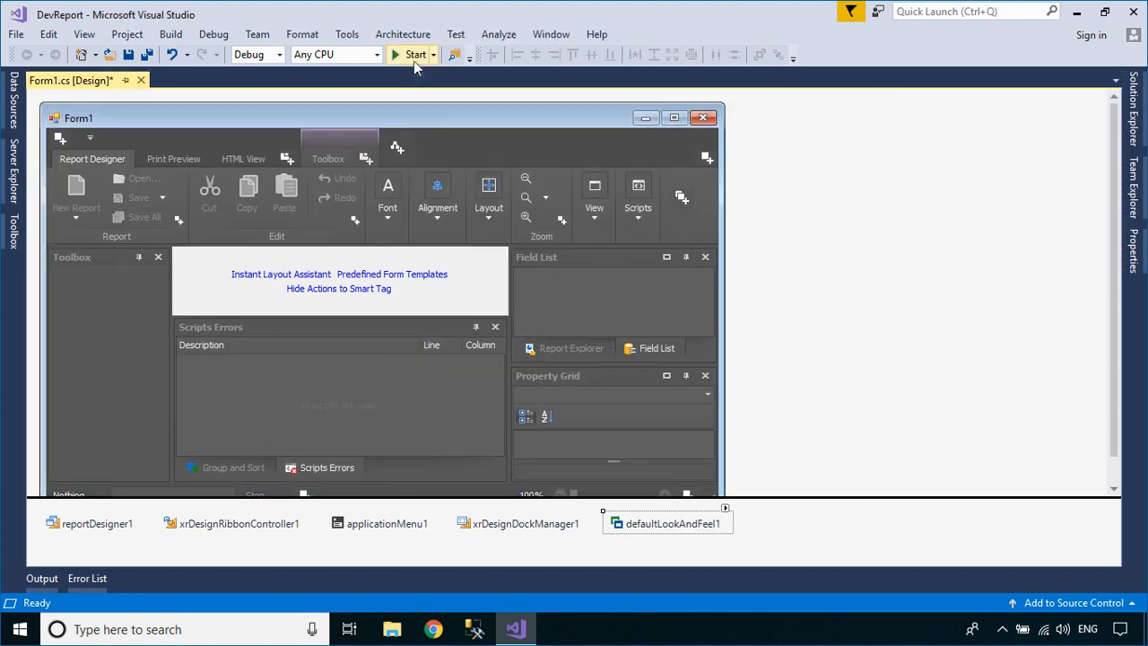
pyautogui.click(414, 56)
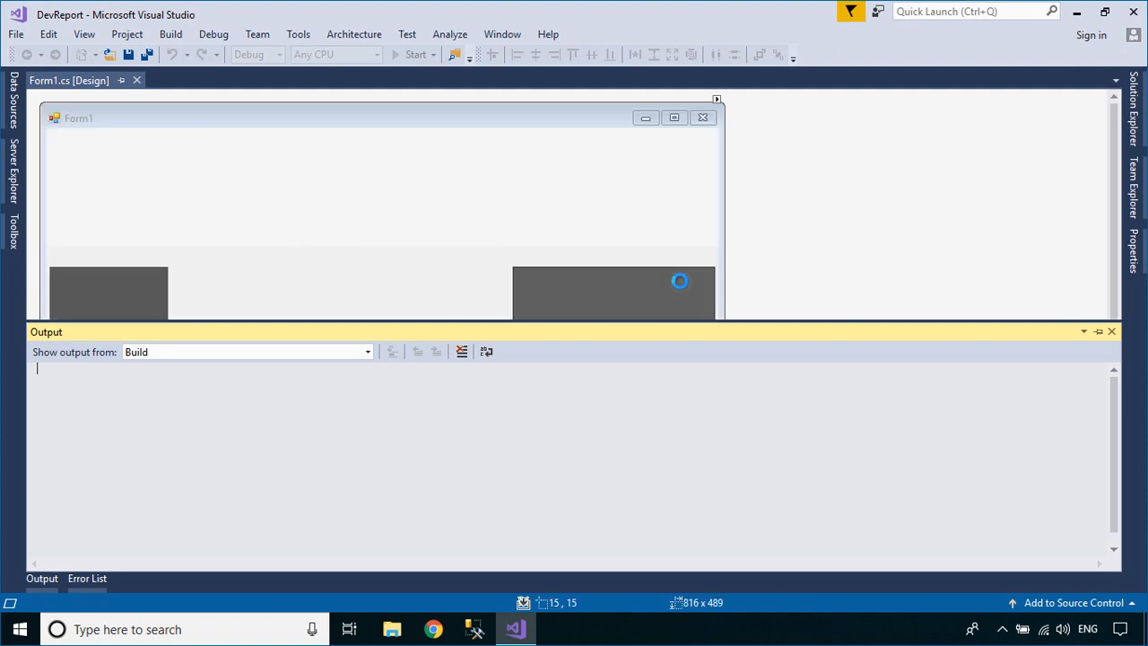
# Minimize Visual Studio and maximize the running DevReport Form1 window
pyautogui.click(1076, 11)
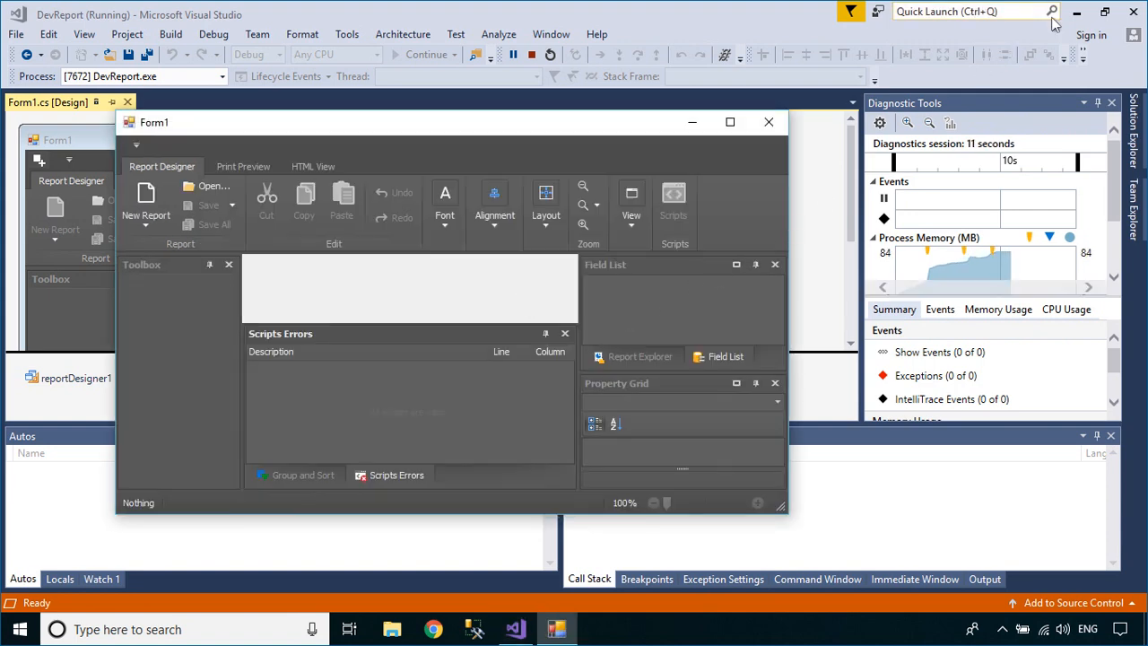
pyautogui.click(1070, 12)
pyautogui.click(1075, 11)
pyautogui.click(730, 123)
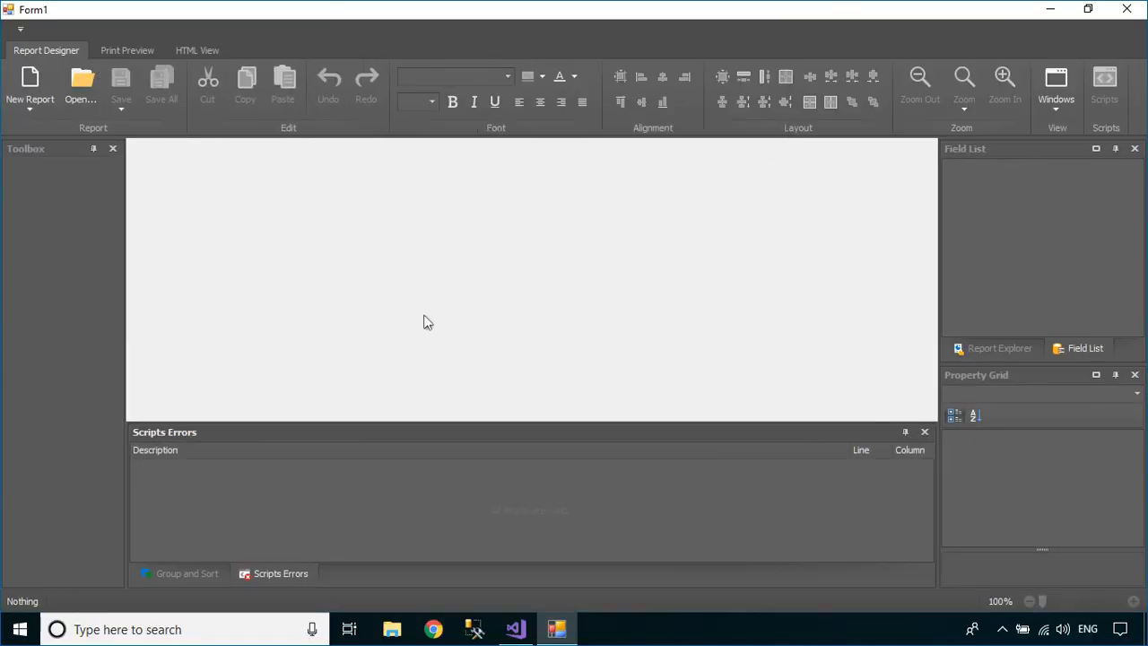
# Create a new blank Report1 and choose Add New DataSource from its Data Source property
pyautogui.click(32, 85)
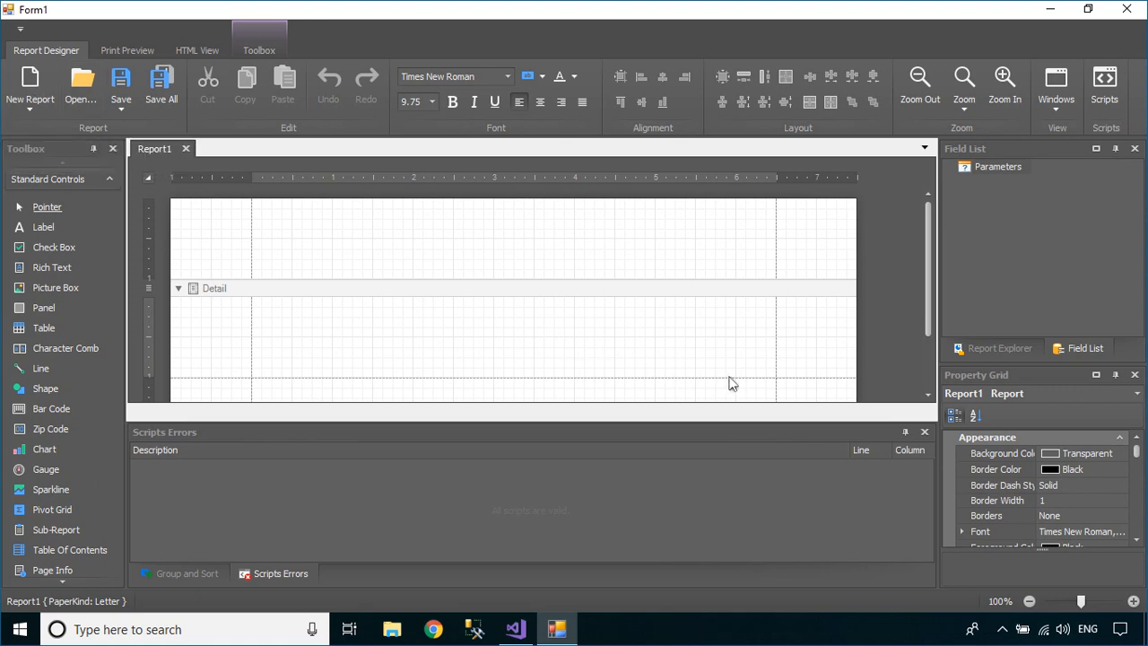
pyautogui.click(1079, 348)
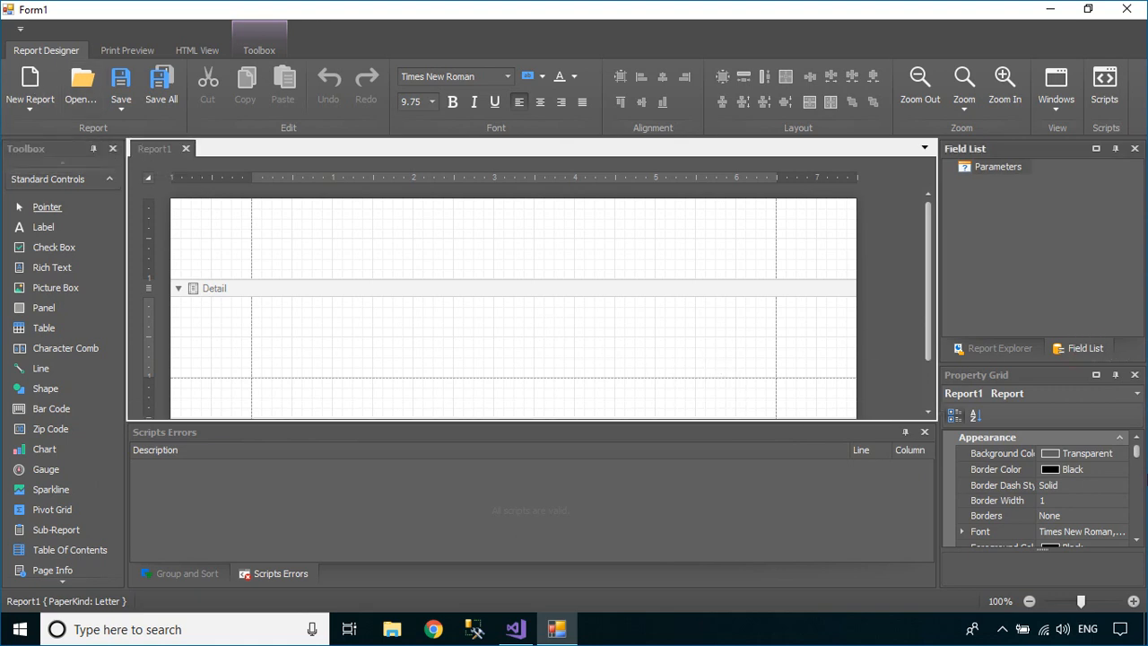
pyautogui.moveTo(1137, 455); pyautogui.dragTo(1137, 488)
pyautogui.click(1109, 527)
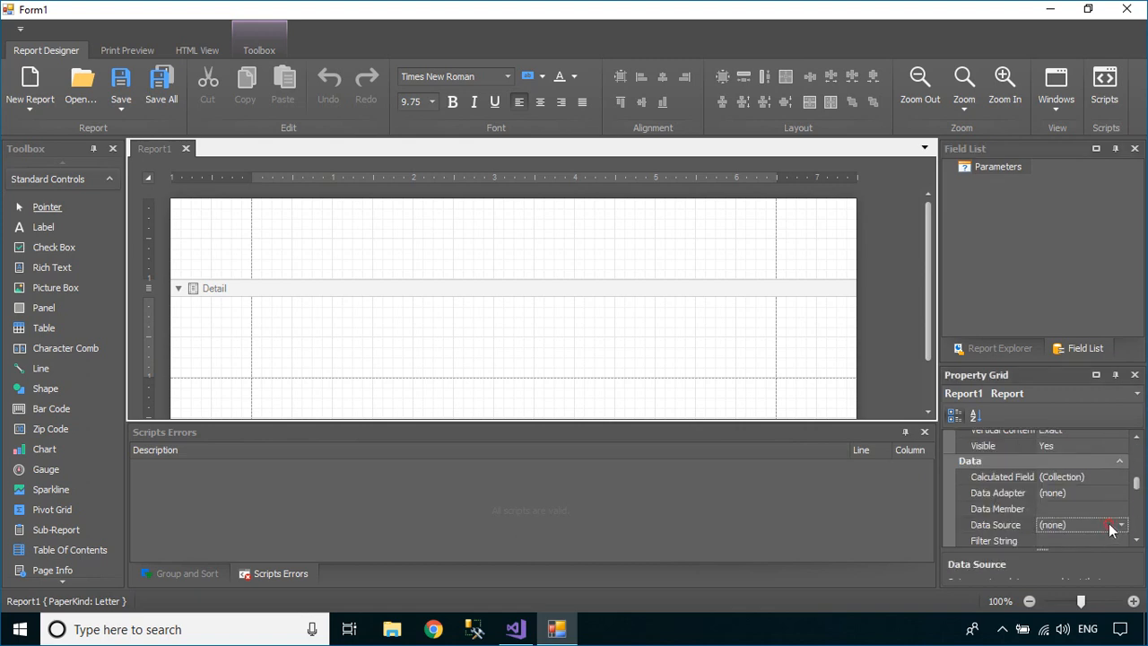
pyautogui.click(1120, 525)
pyautogui.click(857, 511)
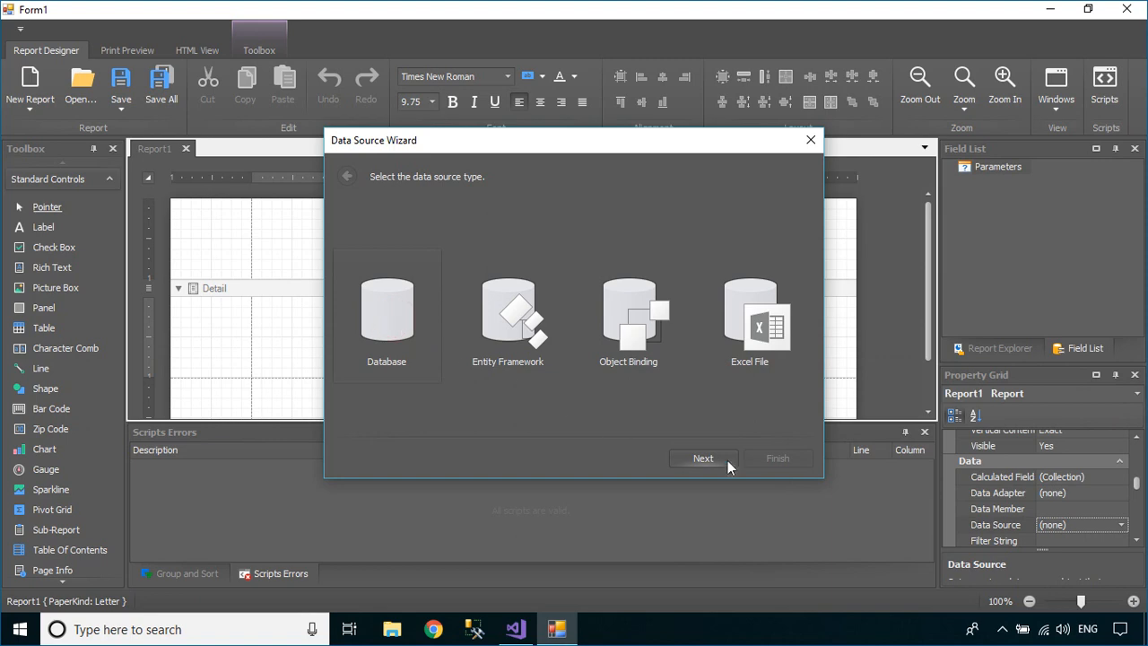
# Set up a Database data source on SQL Server with server authentication and the Northwind database
pyautogui.click(724, 457)
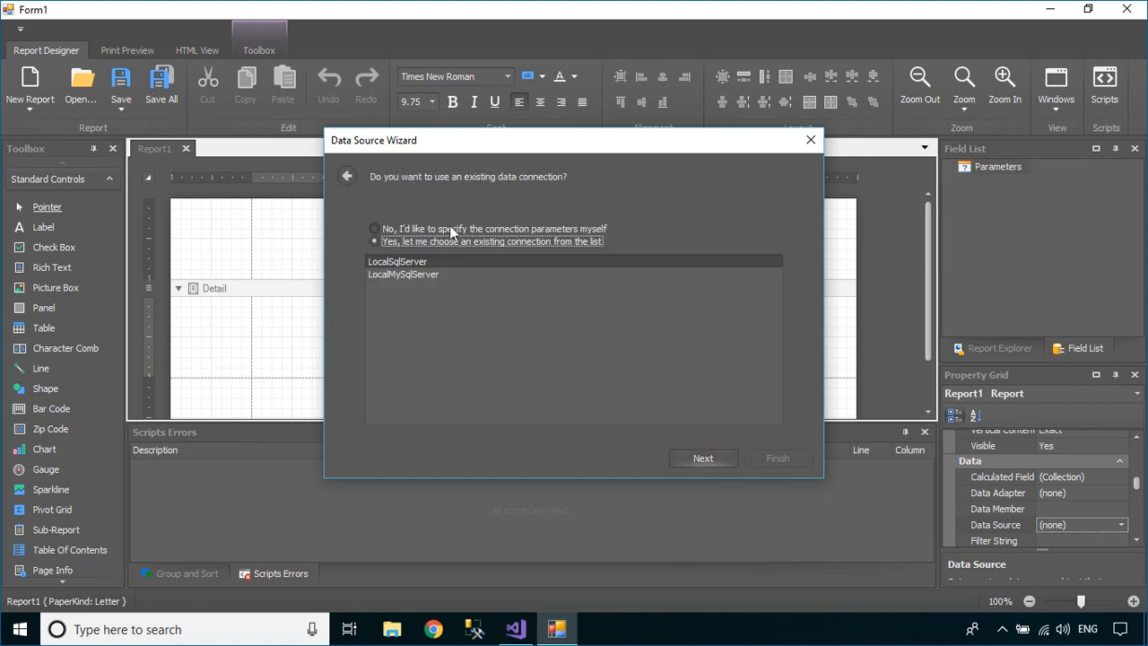
pyautogui.click(450, 227)
pyautogui.click(718, 459)
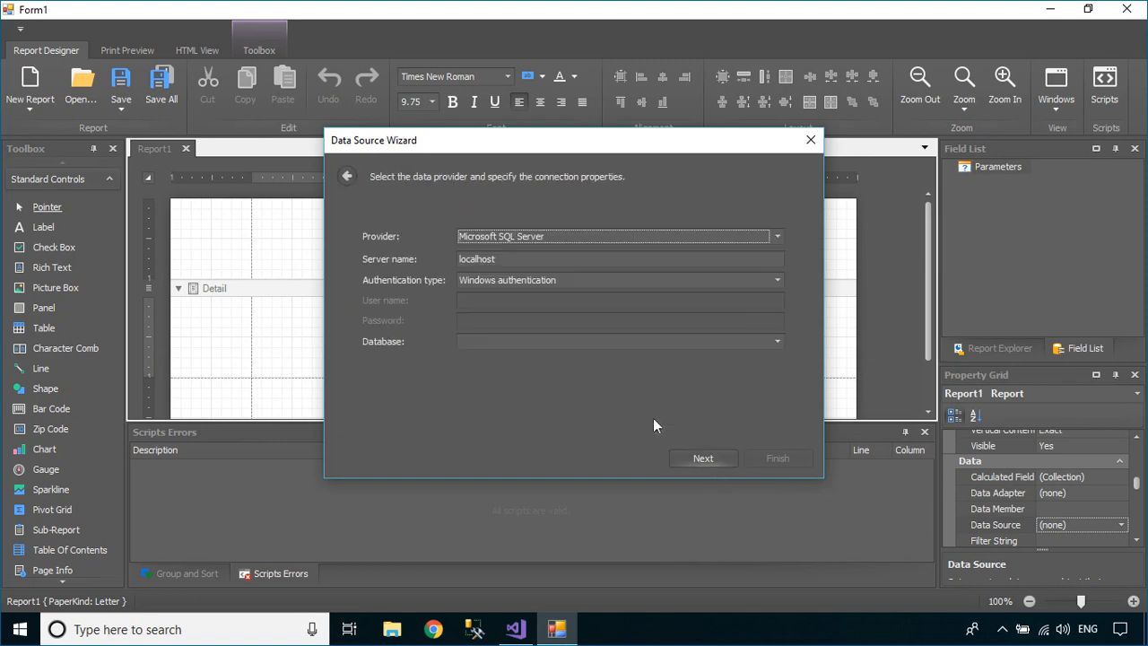
pyautogui.click(499, 282)
pyautogui.click(505, 308)
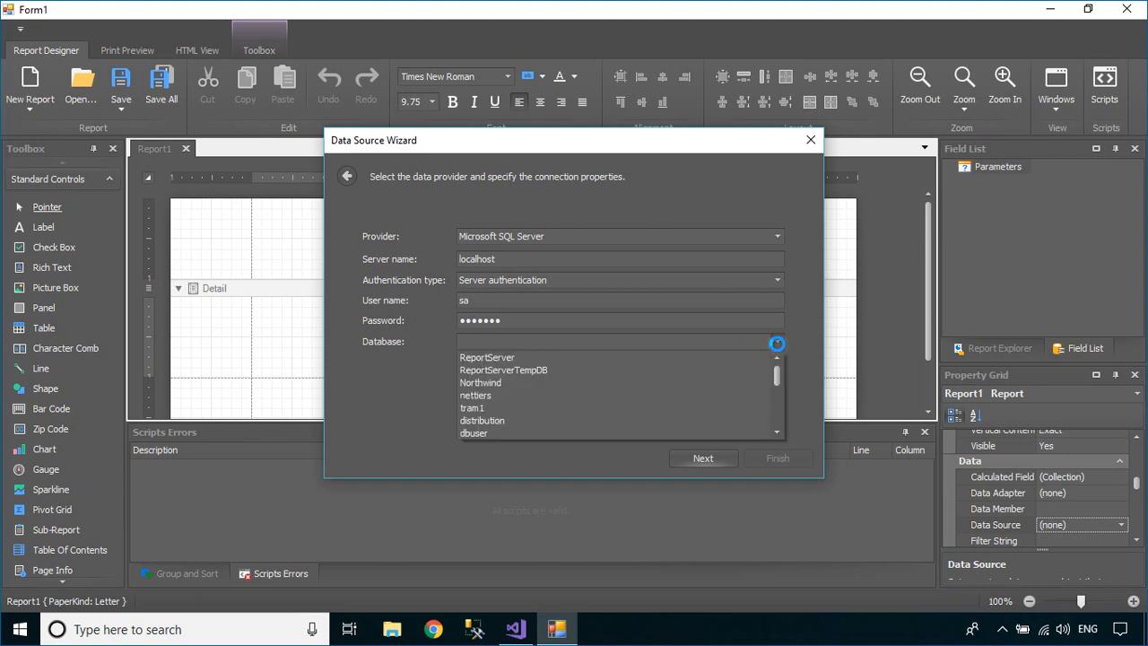
pyautogui.click(671, 380)
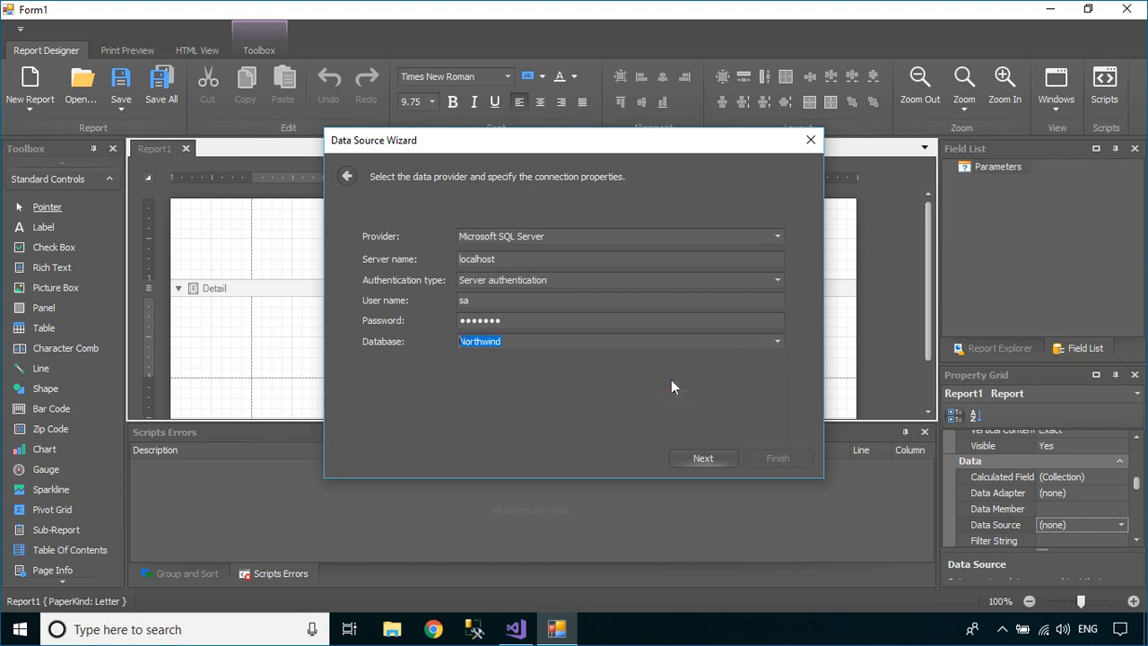
pyautogui.click(693, 454)
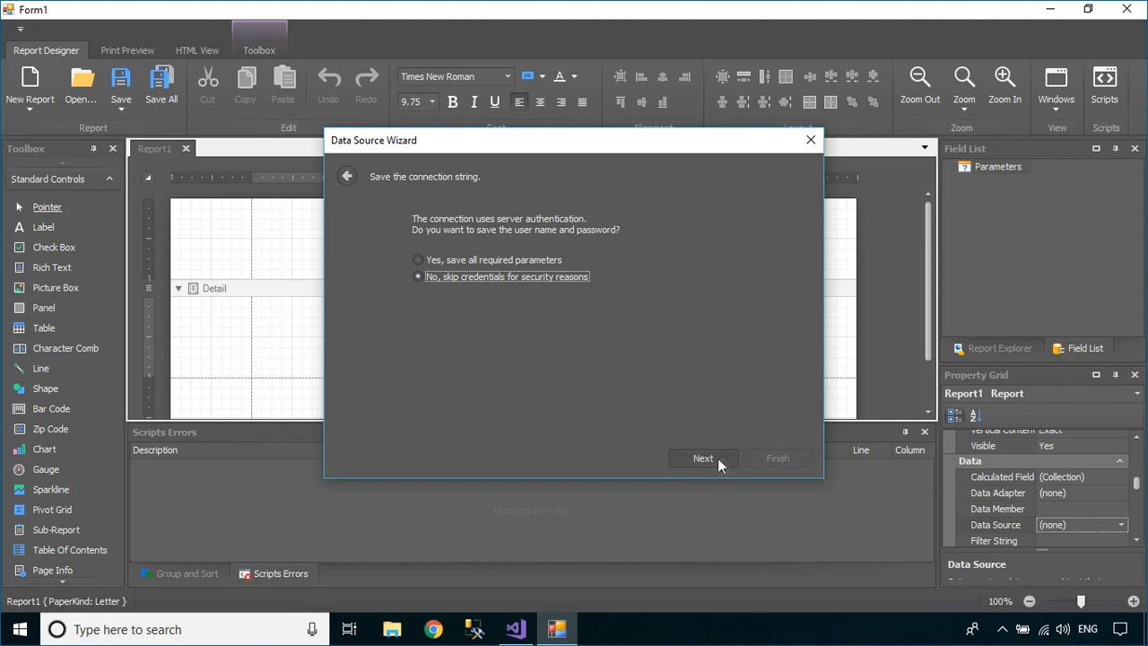
pyautogui.click(710, 456)
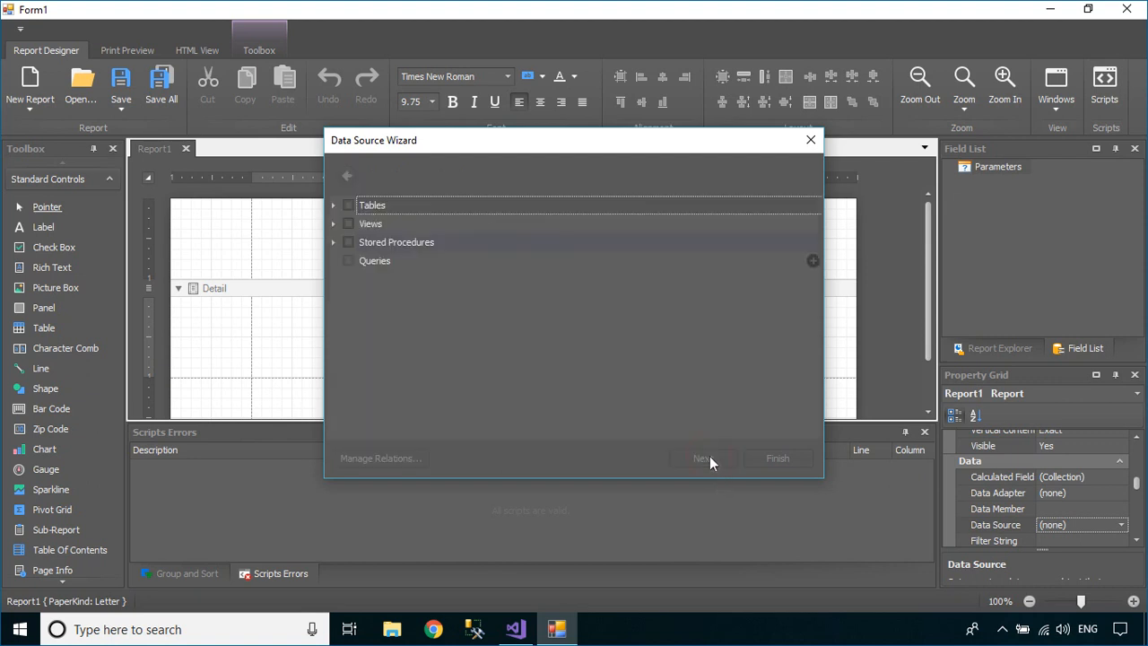
# Select the Customers table columns, including CustomerID, and finish the wizard
pyautogui.click(331, 205)
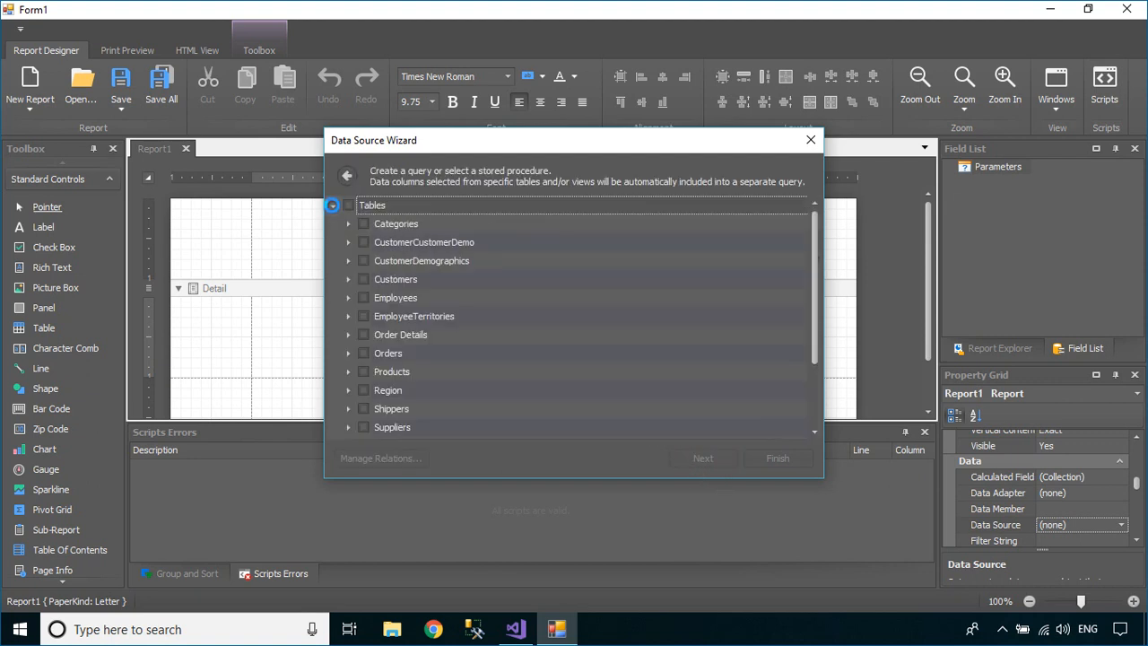
pyautogui.click(349, 280)
pyautogui.scroll(-1, 445, 292)
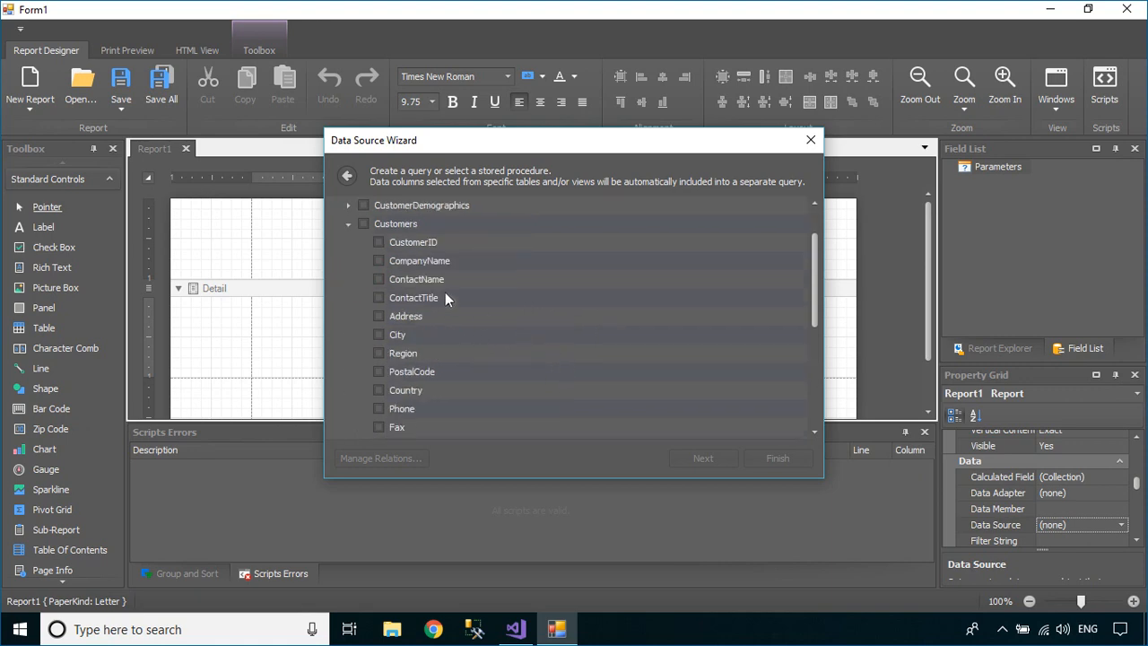
pyautogui.click(380, 242)
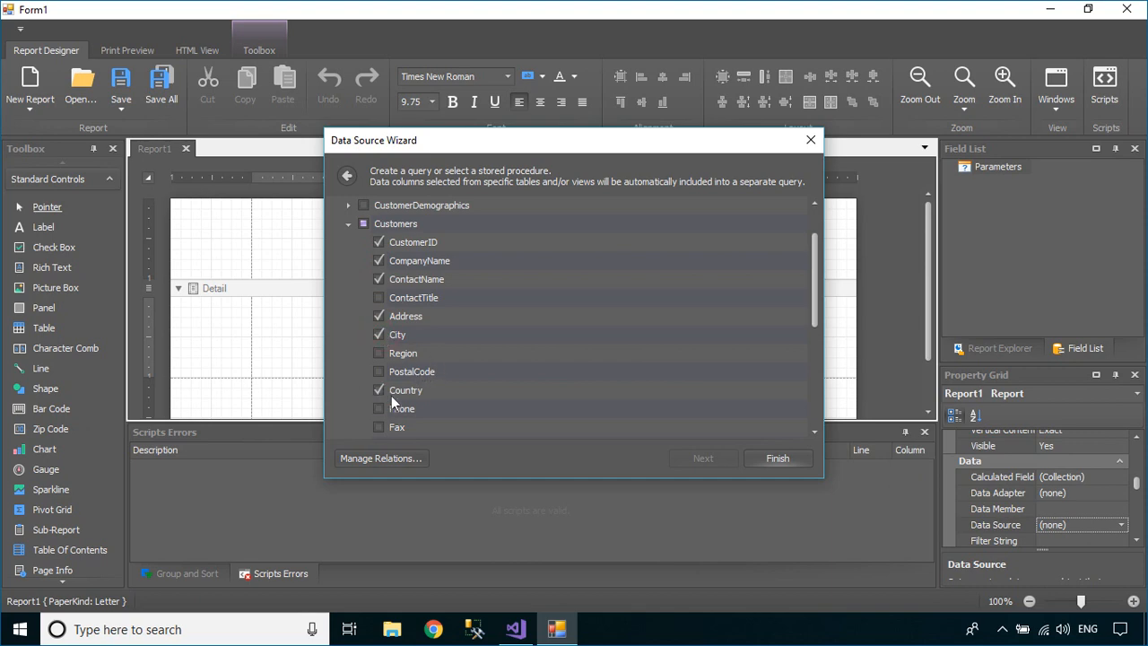
pyautogui.click(777, 459)
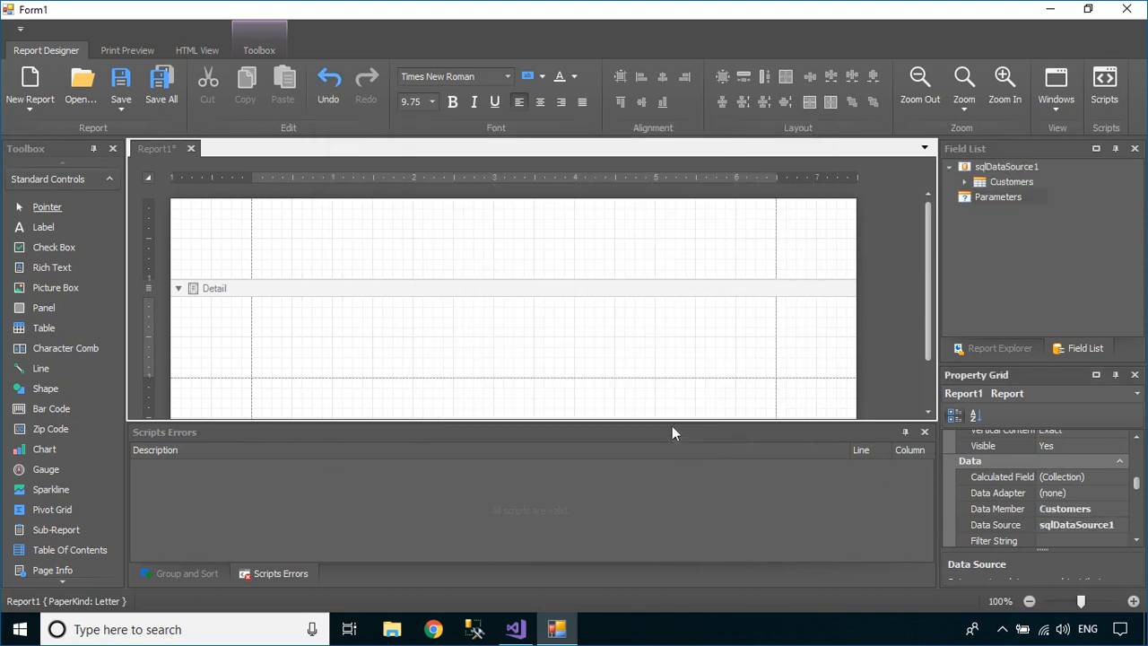
# Insert a PageHeader band into the report and drop a Label into it
pyautogui.rightClick(505, 254)
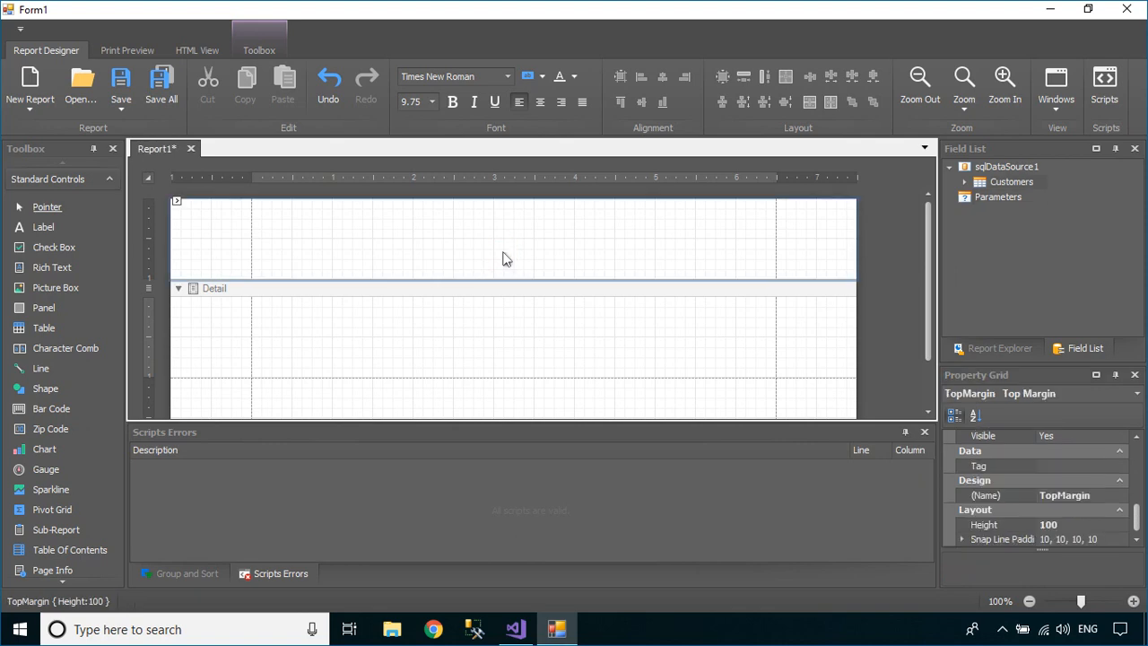
pyautogui.moveTo(585, 323)
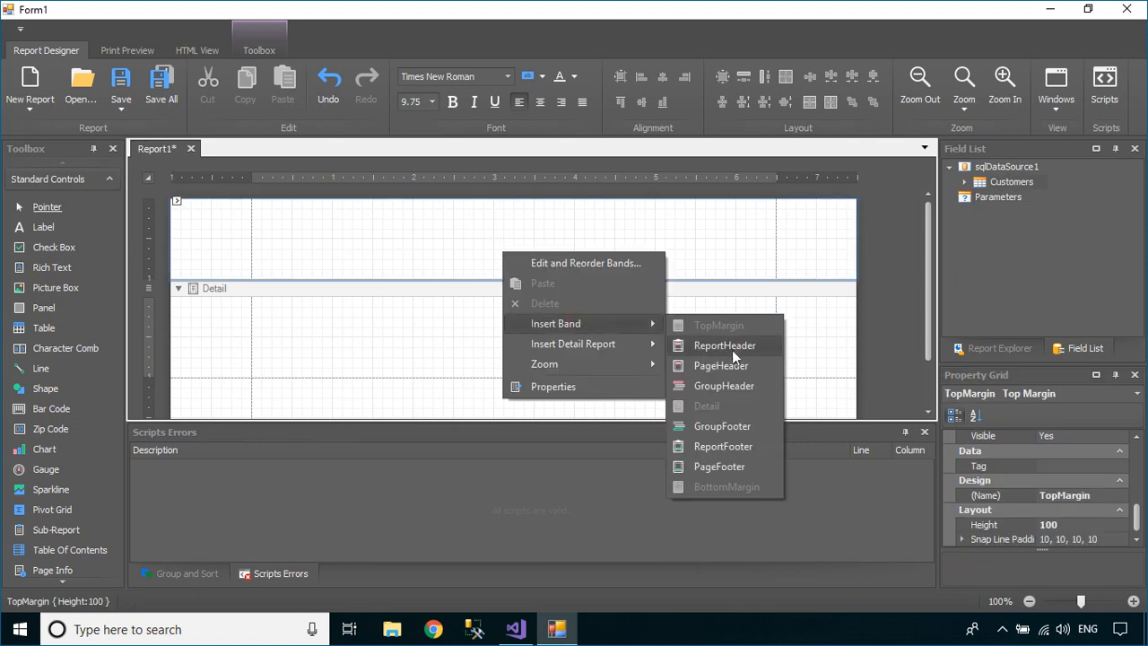
pyautogui.click(729, 364)
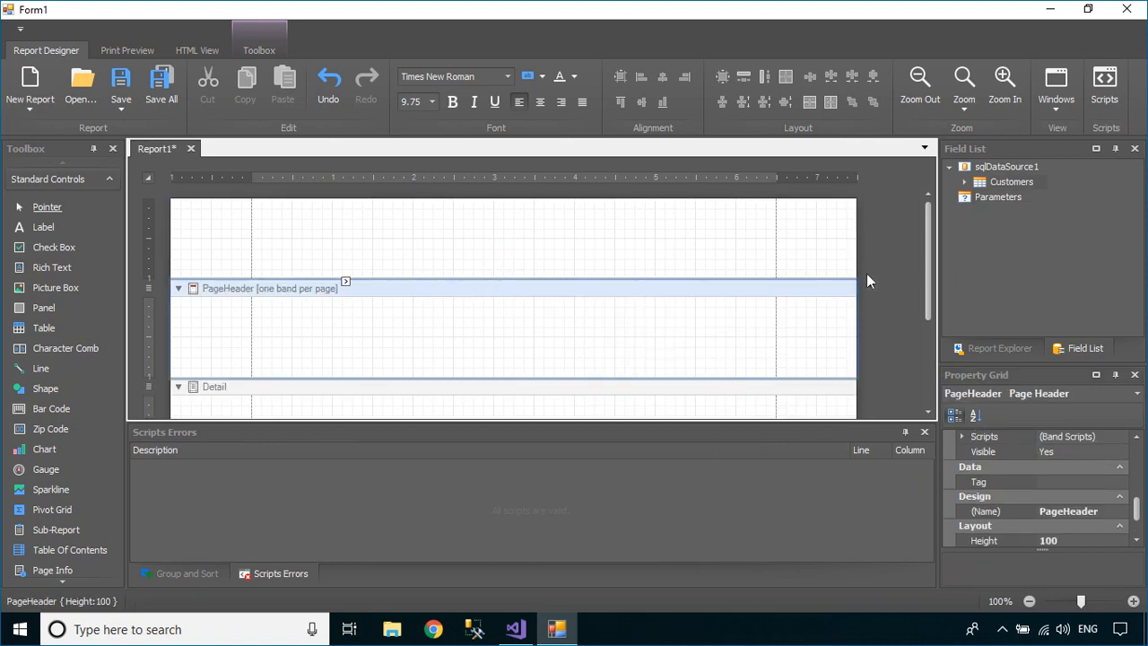
pyautogui.moveTo(927, 268); pyautogui.dragTo(930, 301)
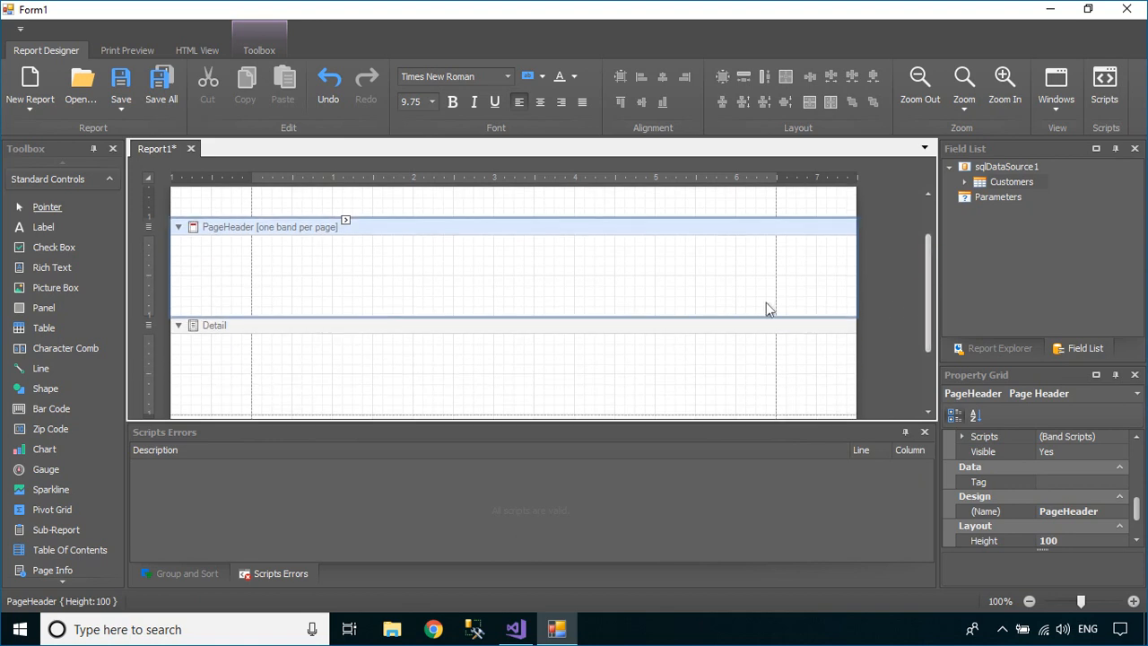
pyautogui.moveTo(41, 224); pyautogui.dragTo(492, 274)
# Type CUSTOMER into the label and set its font size to 20
pyautogui.doubleClick(492, 274)
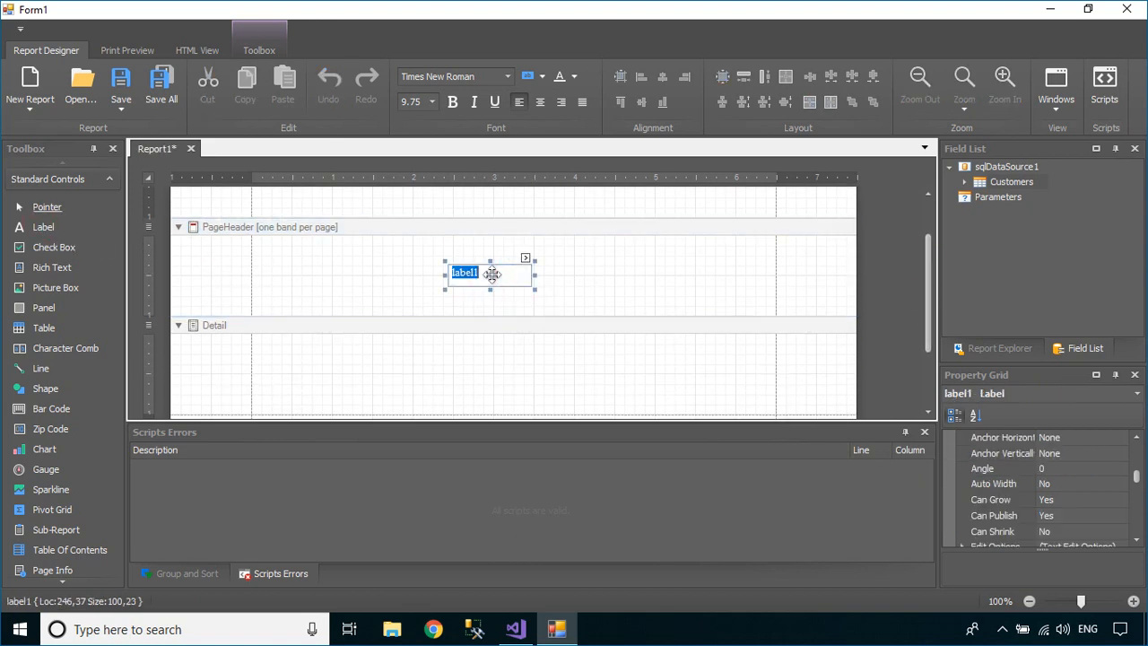
pyautogui.write('CUSTOMER')
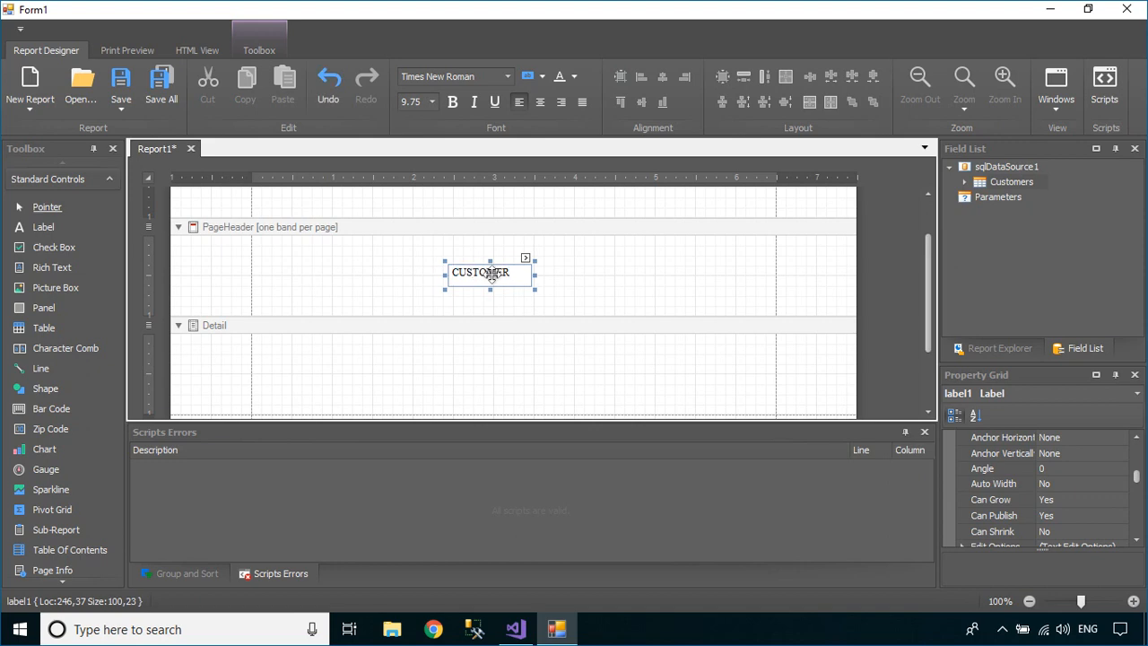
pyautogui.click(420, 103)
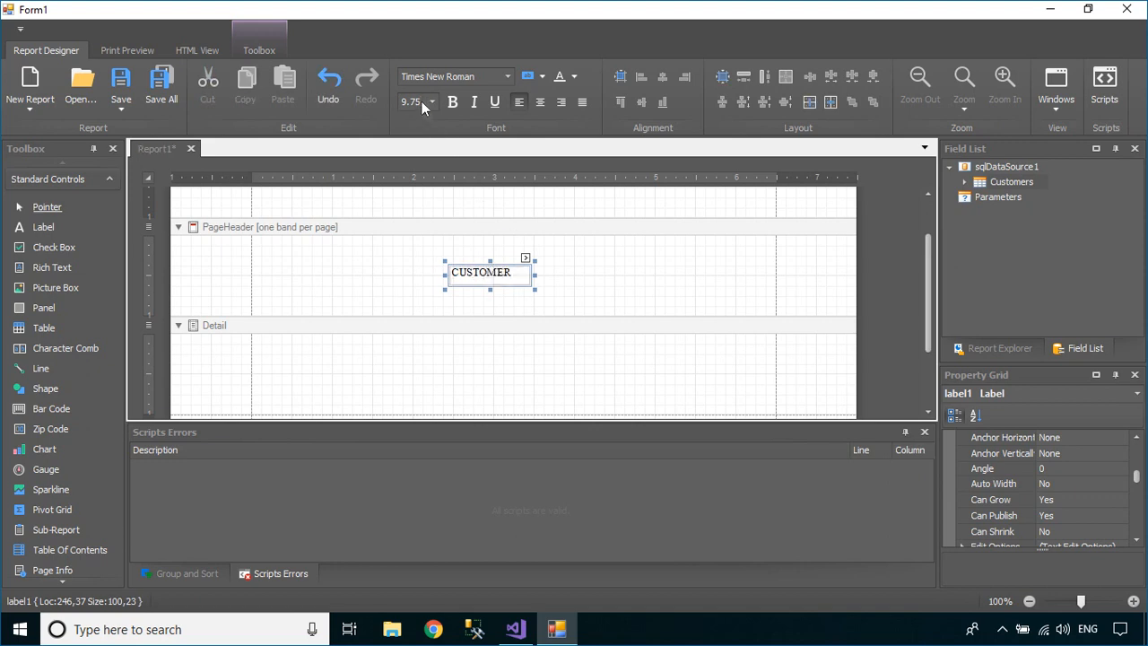
pyautogui.write('20')
pyautogui.press('Return')
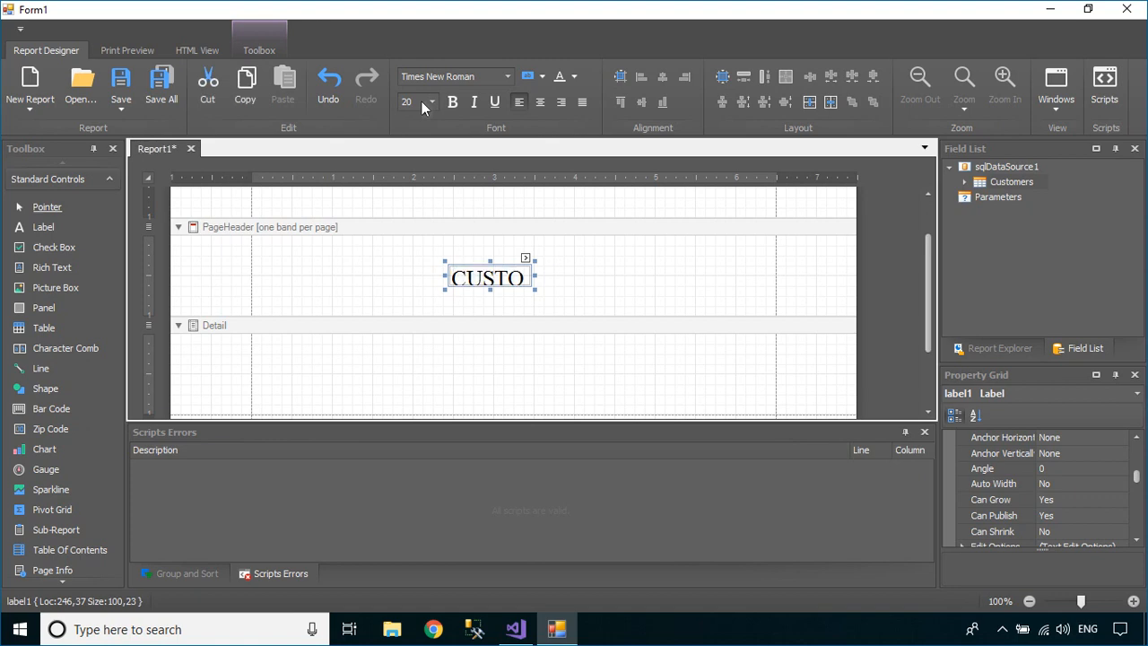
# Widen the CUSTOMER box, center its text, and move it to the header's middle
pyautogui.moveTo(535, 290); pyautogui.dragTo(599, 305)
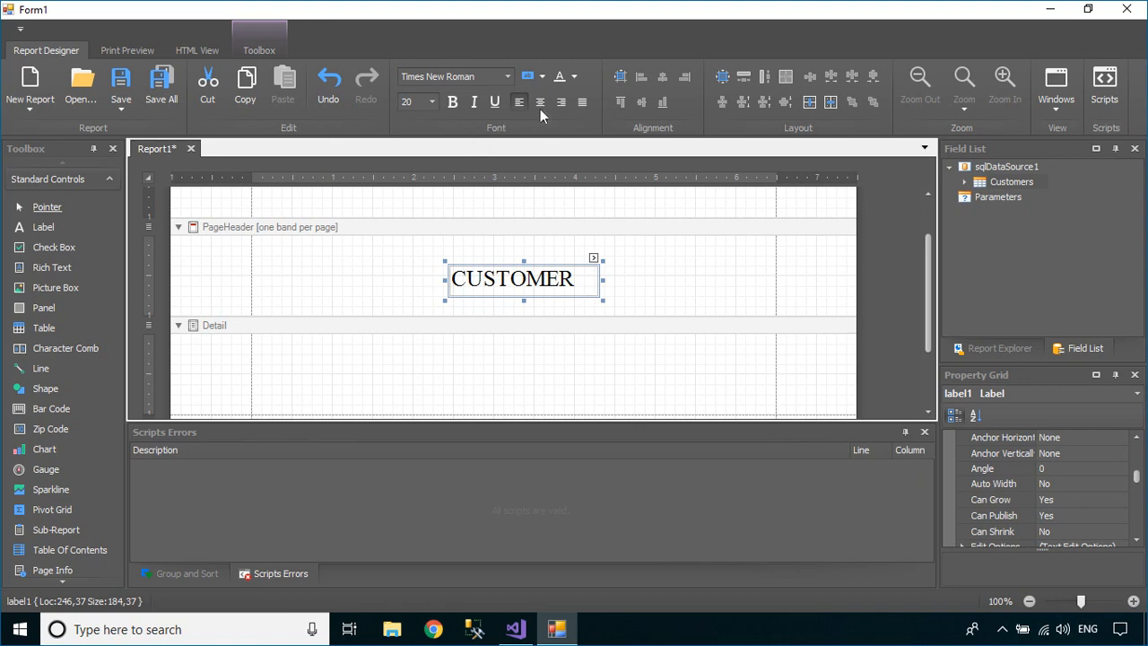
pyautogui.click(541, 103)
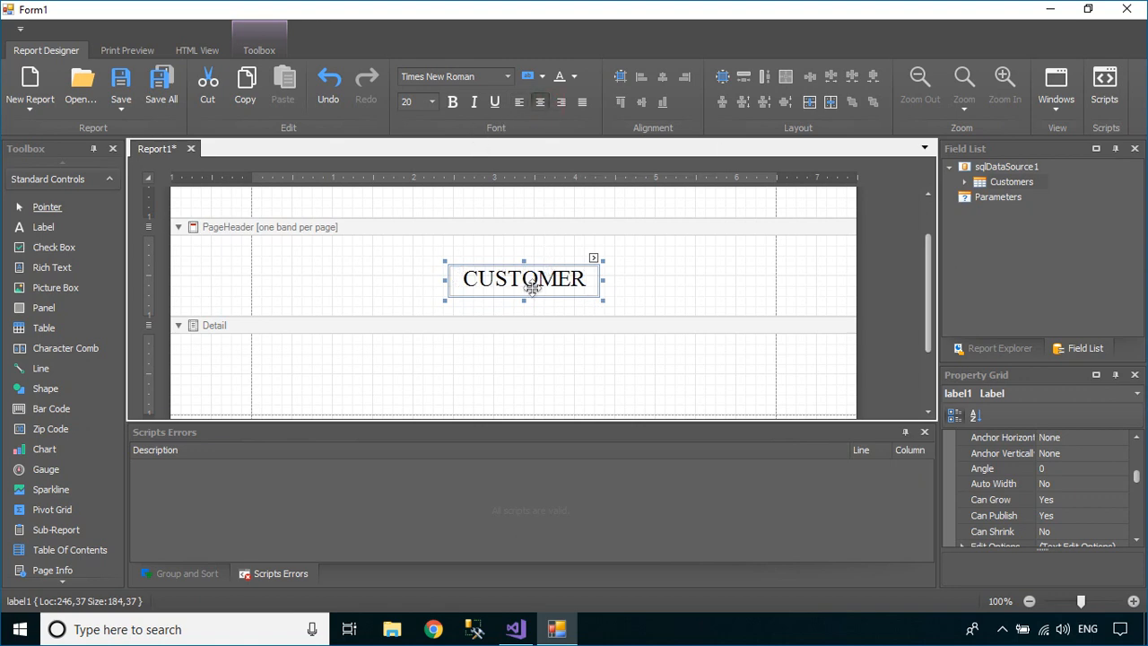
pyautogui.moveTo(531, 286); pyautogui.dragTo(548, 296)
pyautogui.click(615, 314)
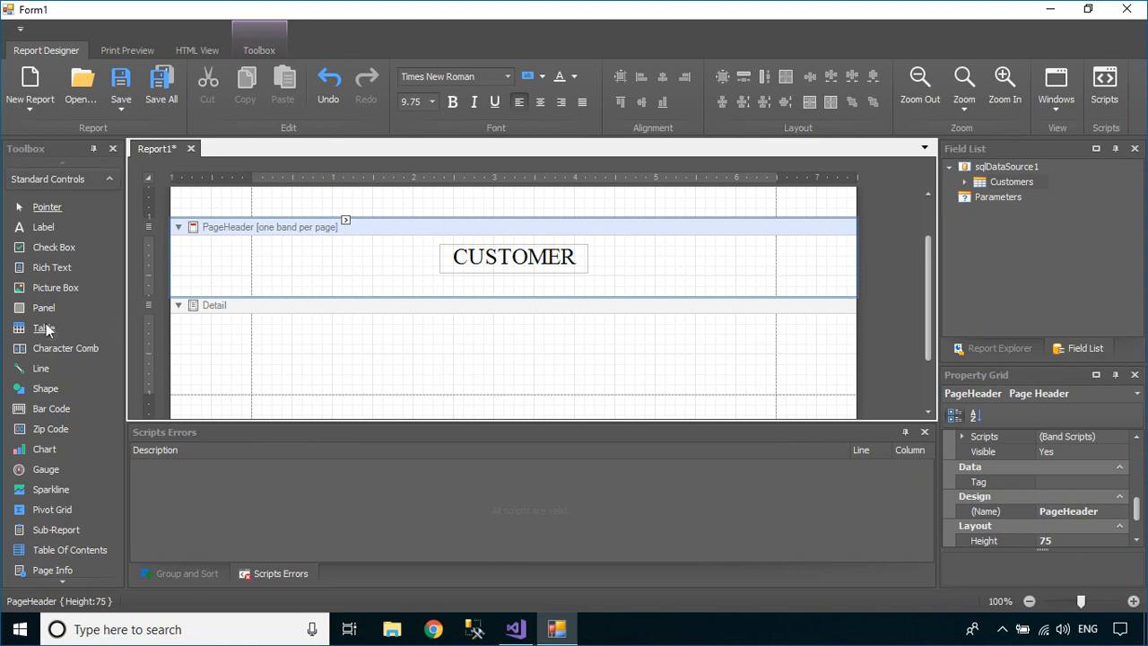
# Add a table to the Detail band and bind its cells to CustomerID, CompanyName and ContactName
pyautogui.moveTo(46, 323); pyautogui.dragTo(373, 321)
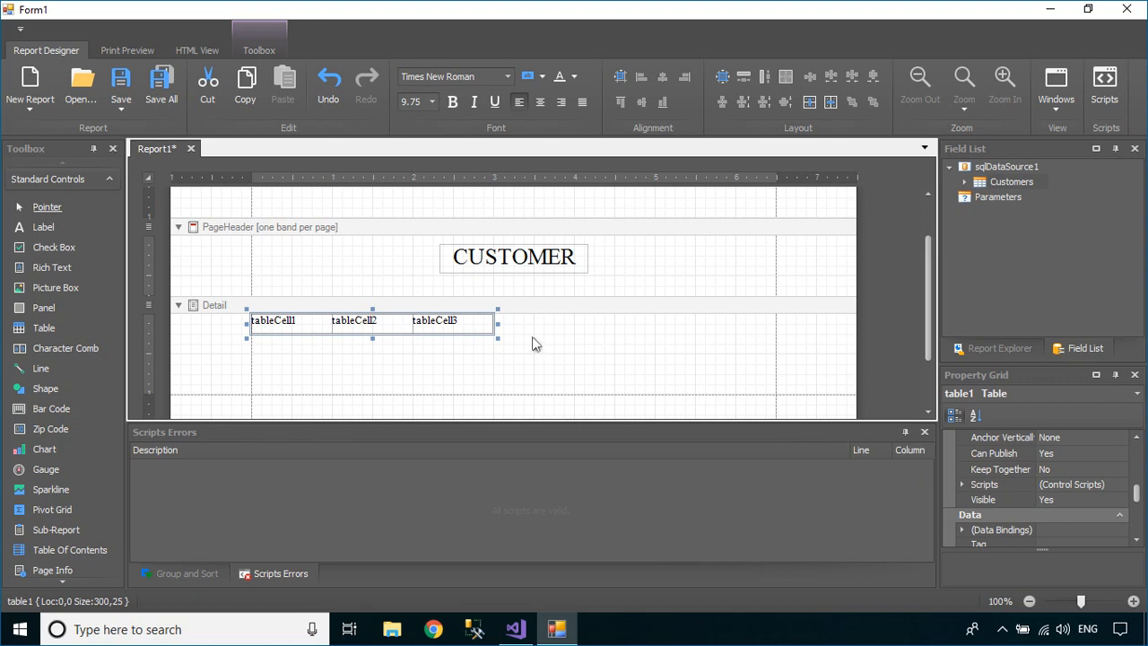
pyautogui.click(964, 181)
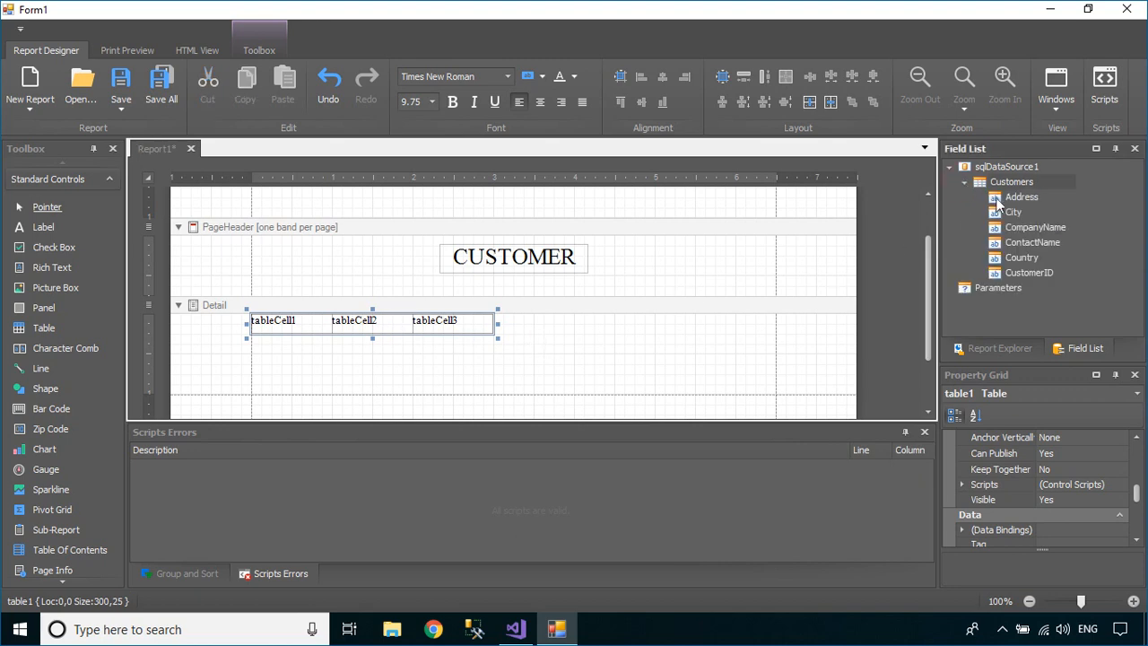
pyautogui.moveTo(1027, 274); pyautogui.dragTo(310, 328)
pyautogui.click(515, 392)
pyautogui.click(371, 388)
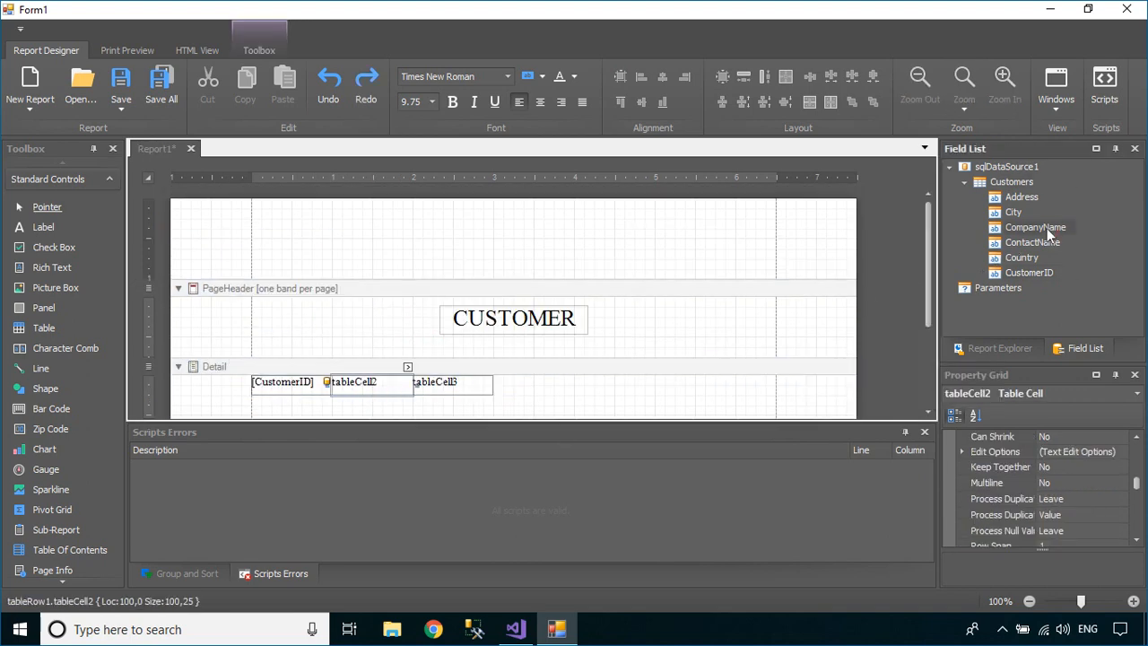
pyautogui.moveTo(1046, 228); pyautogui.dragTo(377, 383)
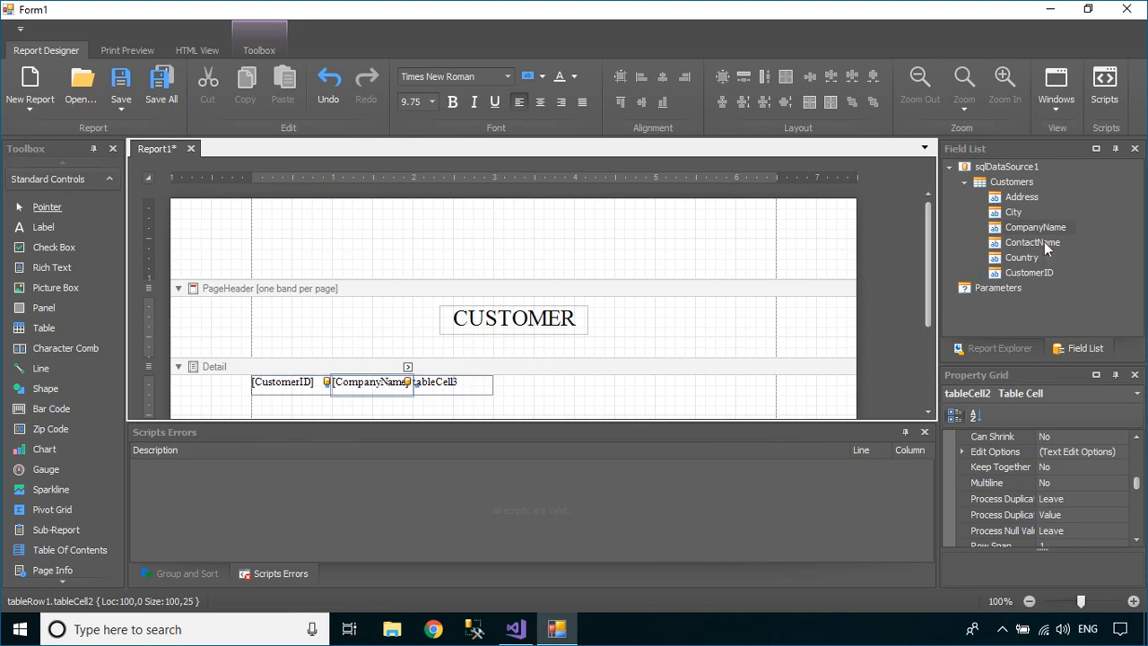
pyautogui.moveTo(1044, 241); pyautogui.dragTo(459, 395)
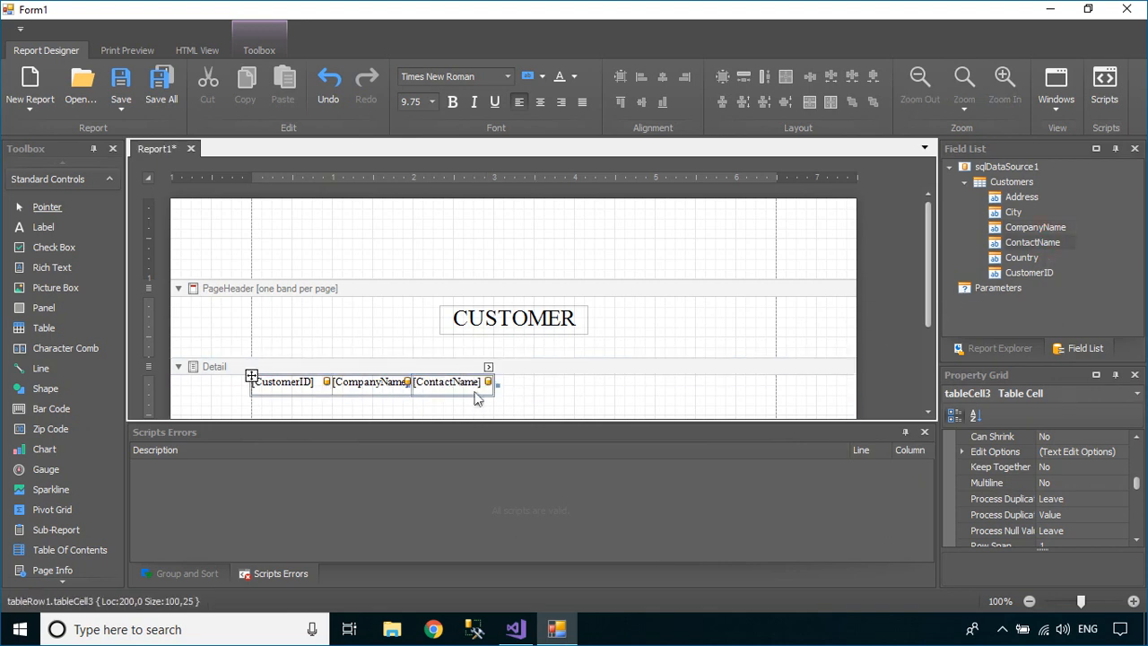
# Insert an Address column right of ContactName, plus another column after Address
pyautogui.rightClick(478, 386)
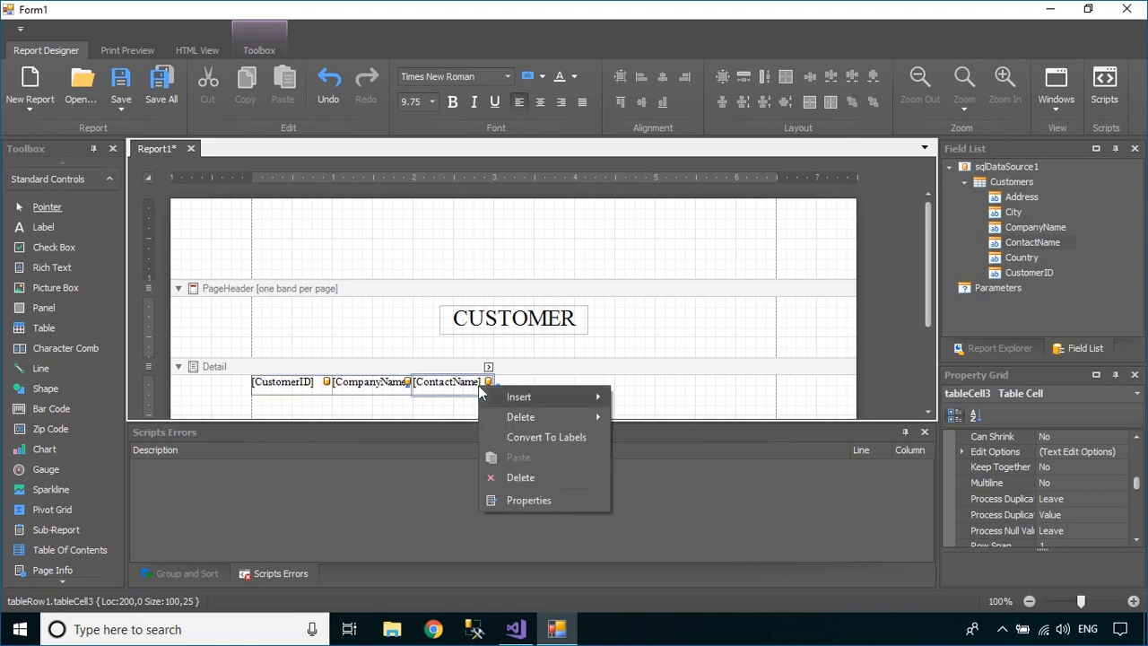
pyautogui.moveTo(580, 402)
pyautogui.click(686, 459)
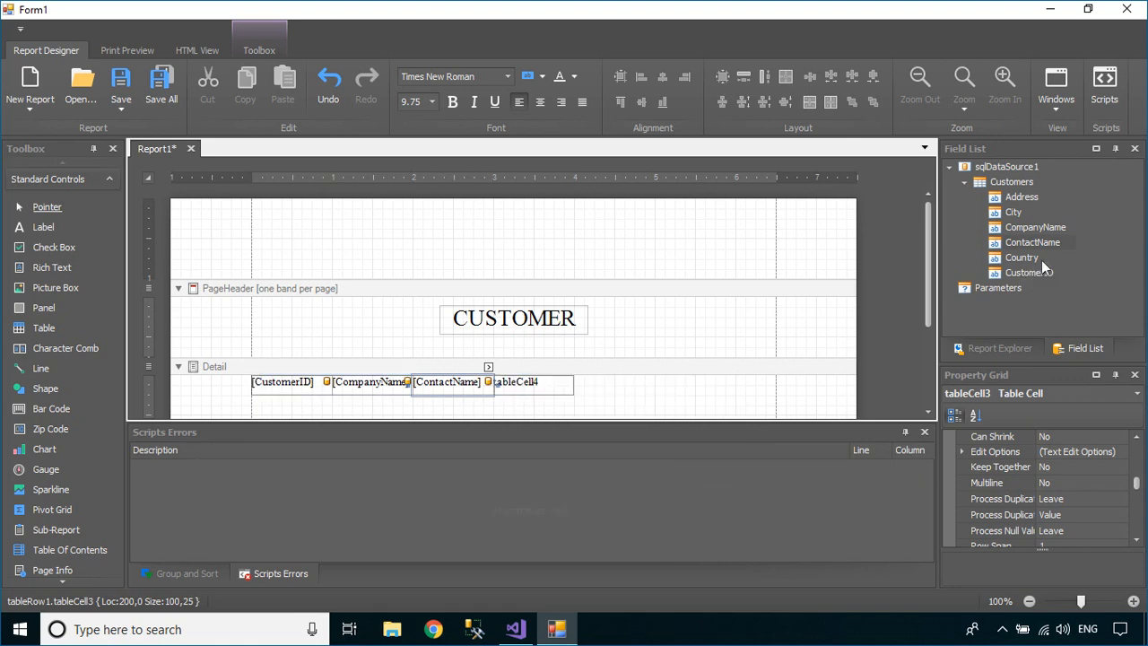
pyautogui.moveTo(1024, 196); pyautogui.dragTo(569, 384)
pyautogui.rightClick(569, 383)
pyautogui.moveTo(642, 394)
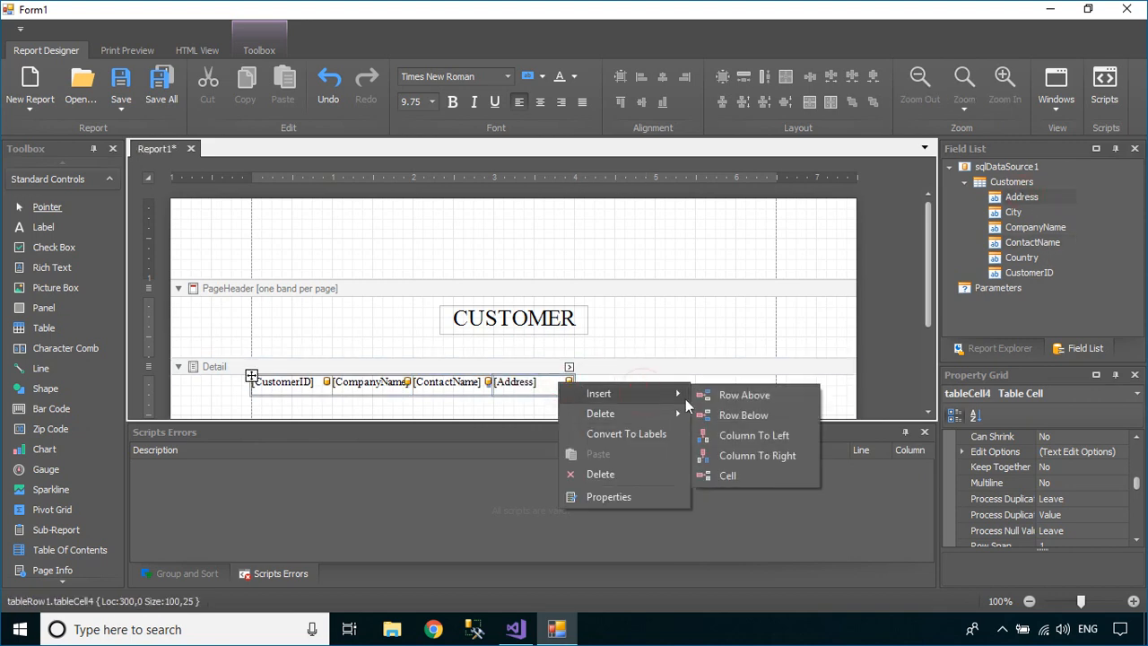
pyautogui.click(740, 455)
# Add a sixth column and bind the last two cells to City and Country
pyautogui.click(618, 388)
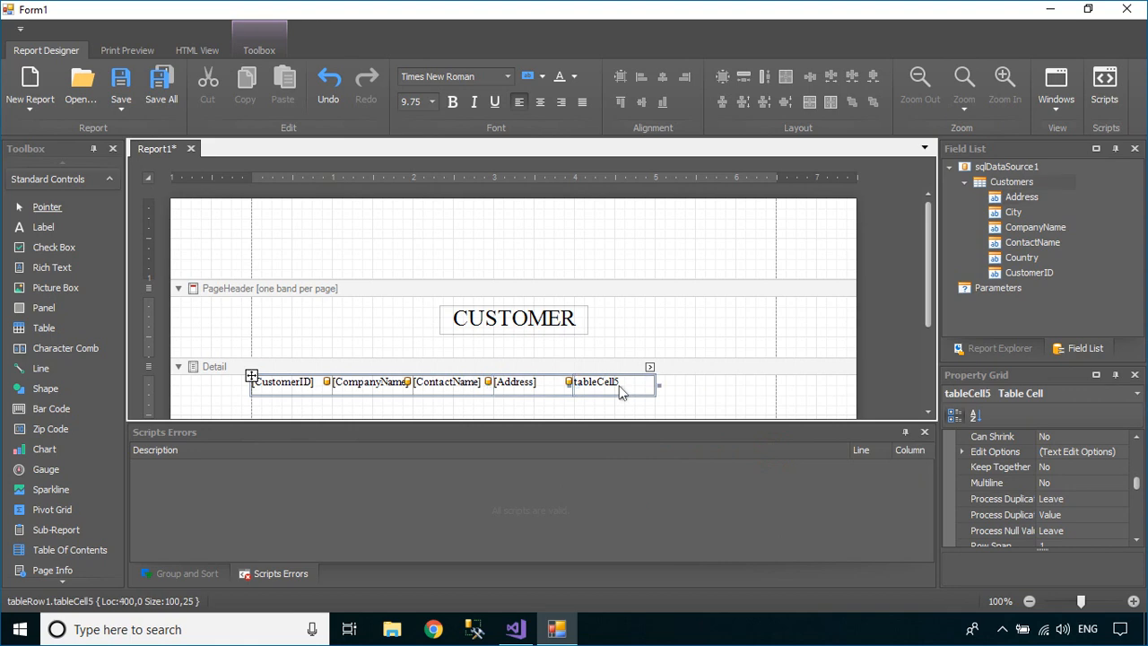
pyautogui.rightClick(619, 385)
pyautogui.moveTo(688, 396)
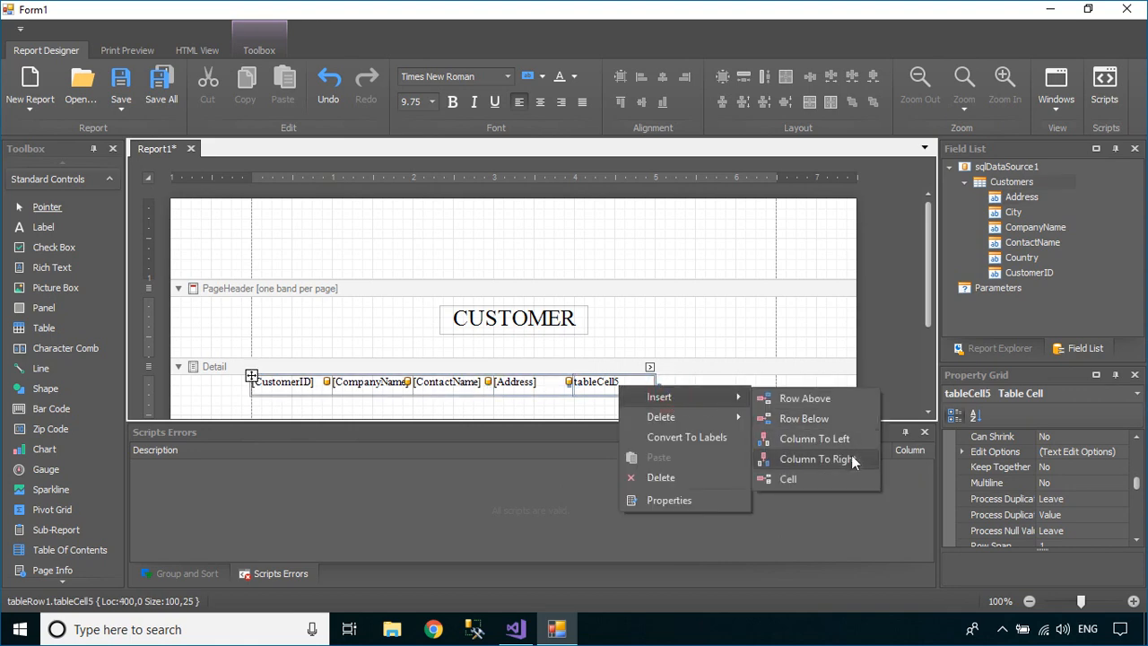
pyautogui.click(851, 455)
pyautogui.click(1020, 206)
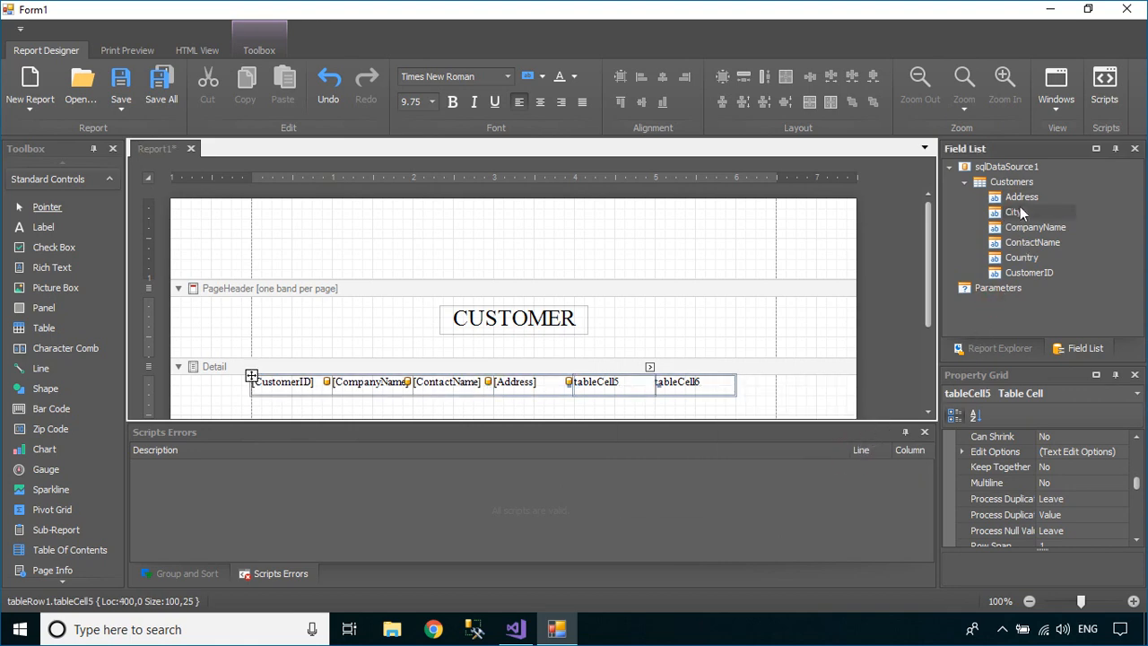
pyautogui.moveTo(1018, 211); pyautogui.dragTo(612, 384)
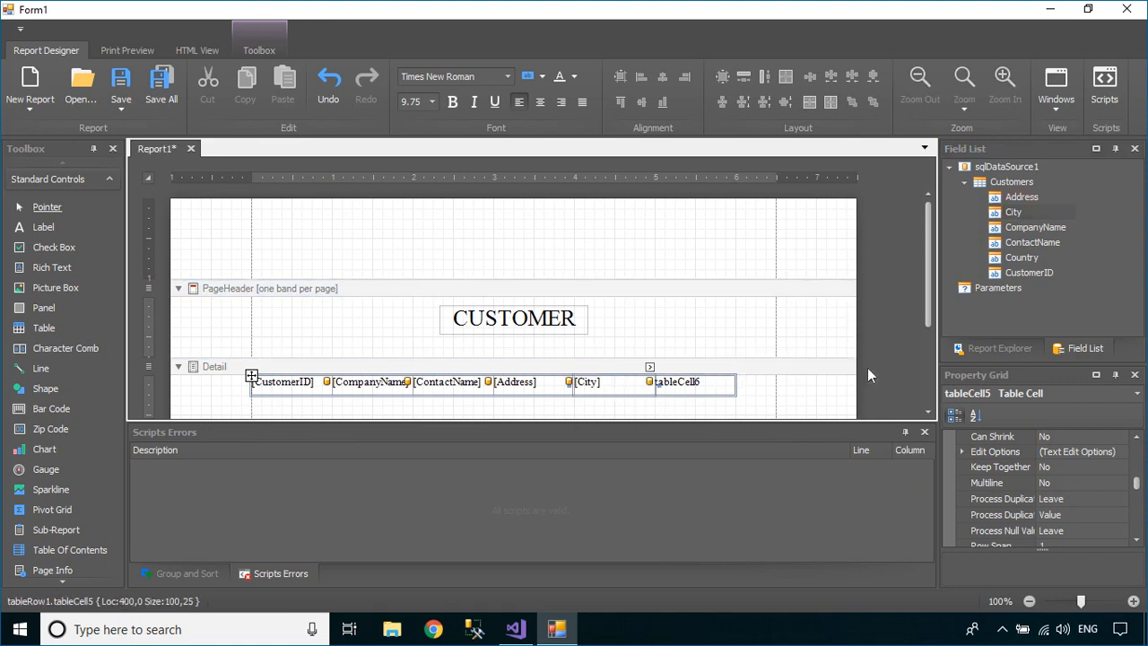
pyautogui.click(1025, 257)
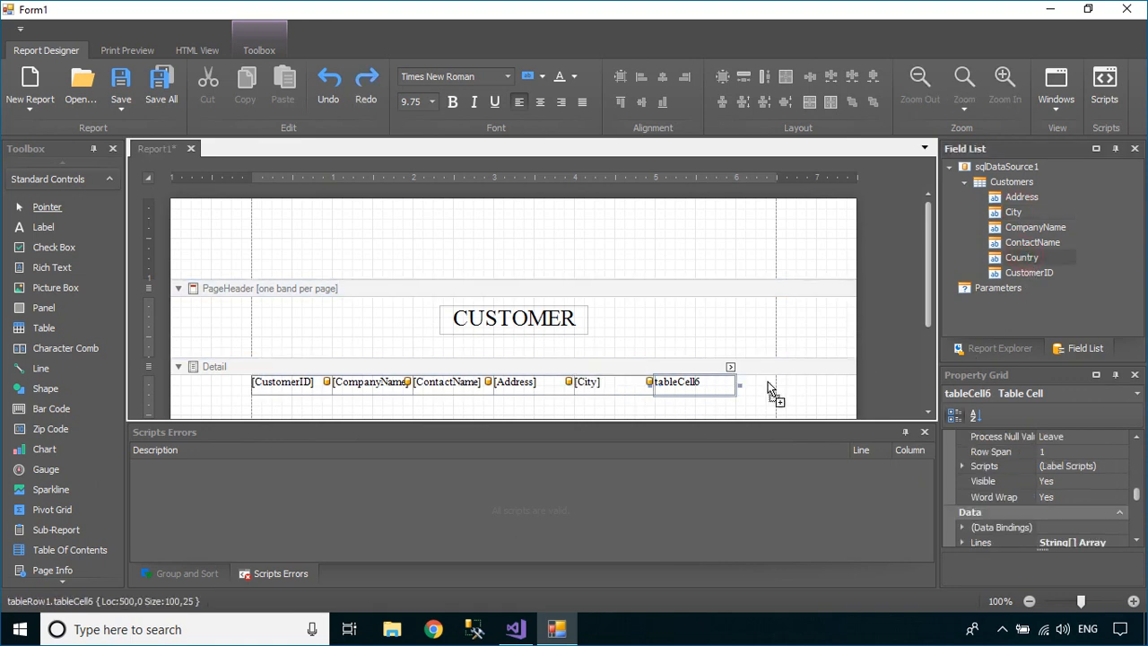
pyautogui.moveTo(768, 386); pyautogui.dragTo(709, 389)
# Widen the CompanyName, ContactName and City columns and stretch Country to the right margin
pyautogui.click(668, 413)
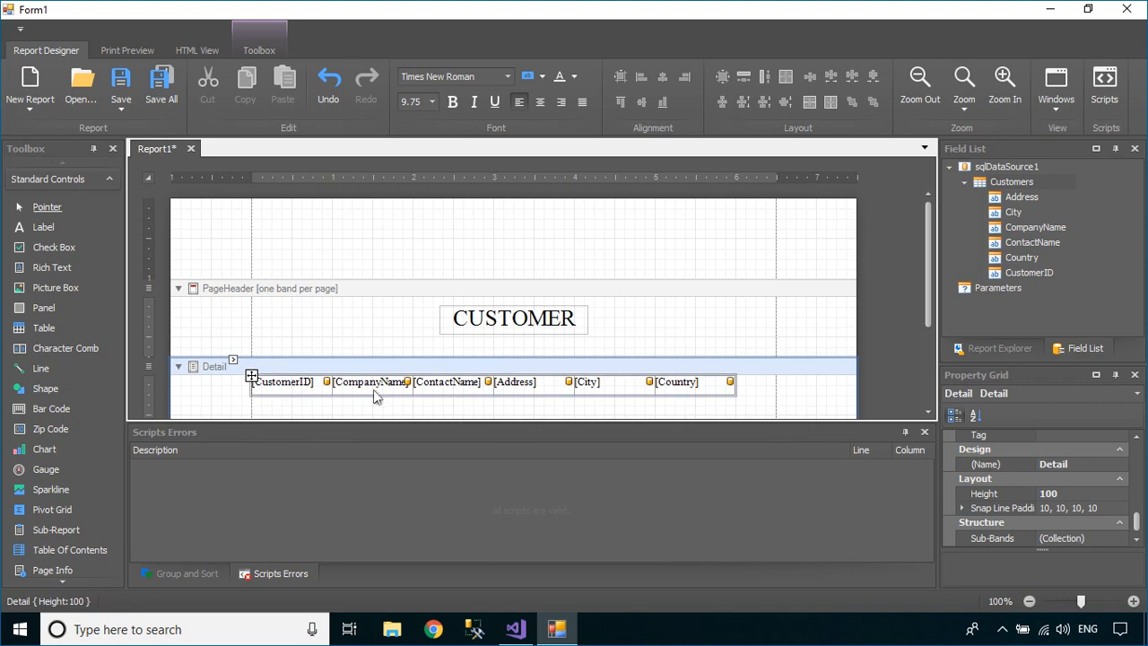
pyautogui.click(373, 389)
pyautogui.moveTo(413, 385); pyautogui.dragTo(776, 388)
pyautogui.click(471, 387)
pyautogui.click(548, 387)
pyautogui.click(640, 385)
pyautogui.click(717, 388)
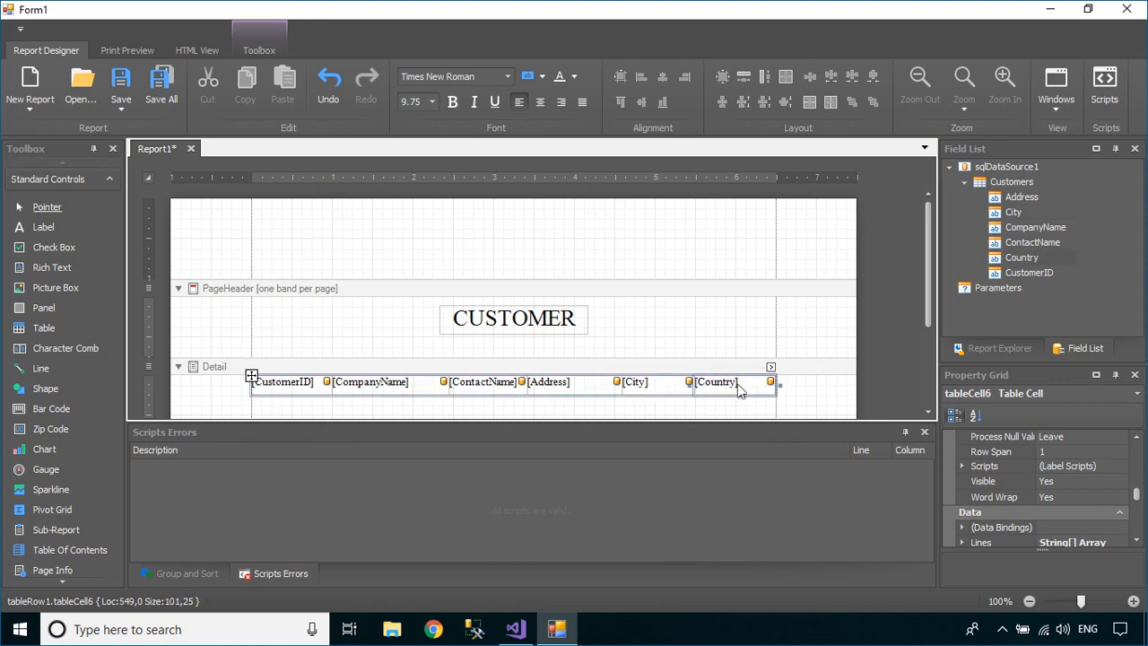
# Select the whole table and set its Text Alignment to Middle Left
pyautogui.click(708, 404)
pyautogui.moveTo(741, 404); pyautogui.dragTo(294, 386)
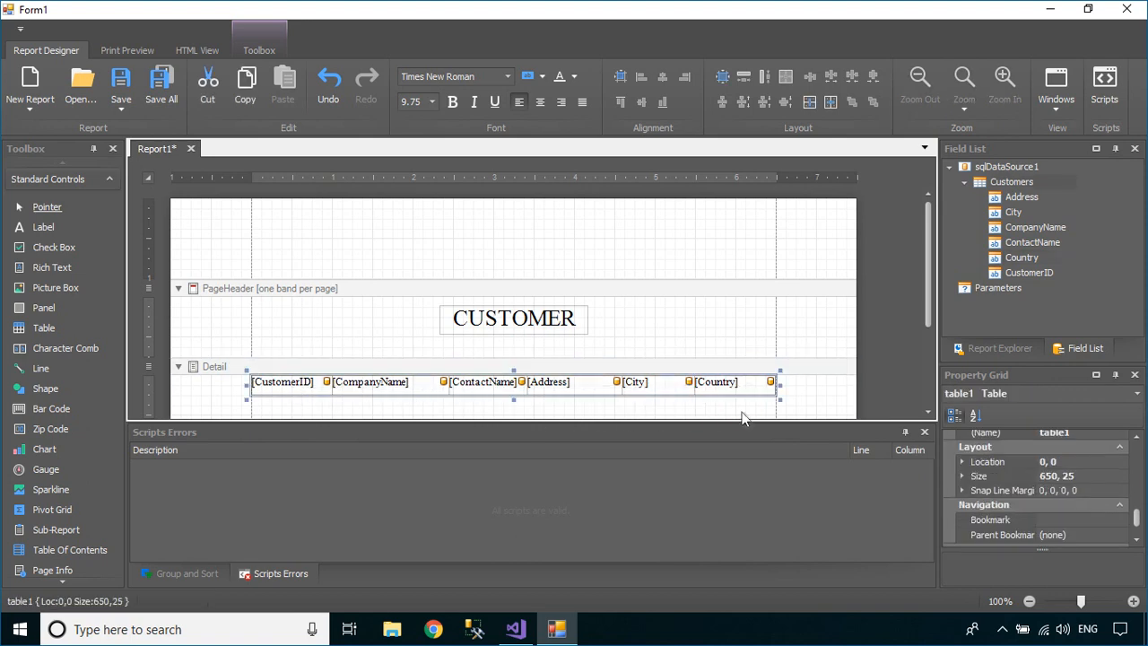
pyautogui.click(974, 417)
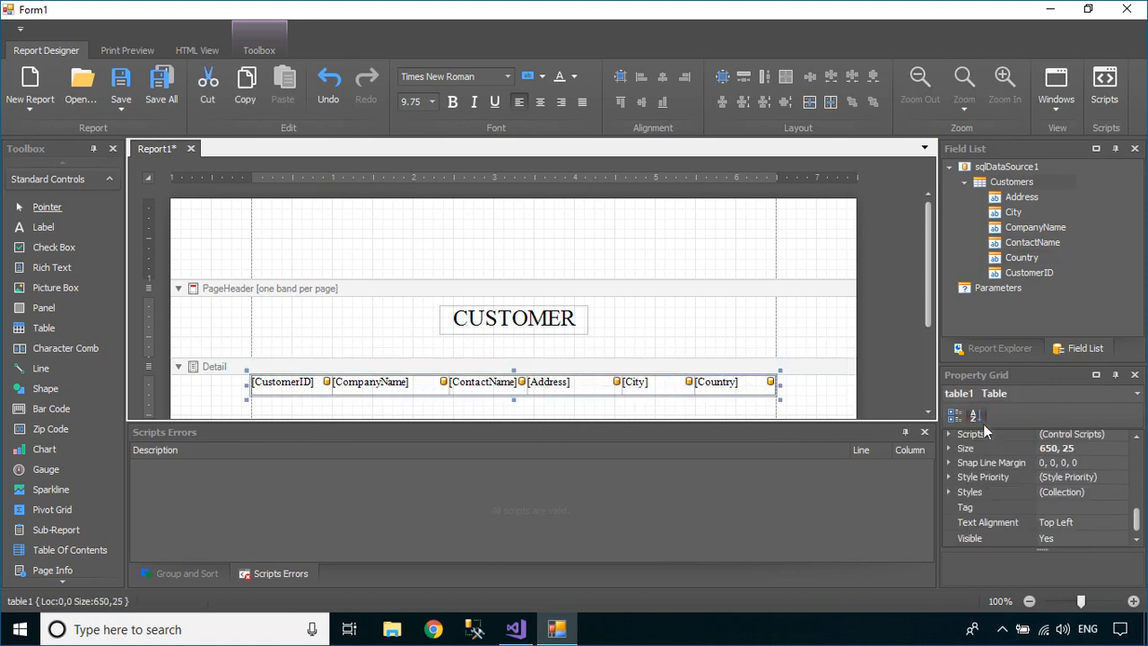
pyautogui.click(1100, 523)
pyautogui.click(1123, 523)
pyautogui.click(972, 567)
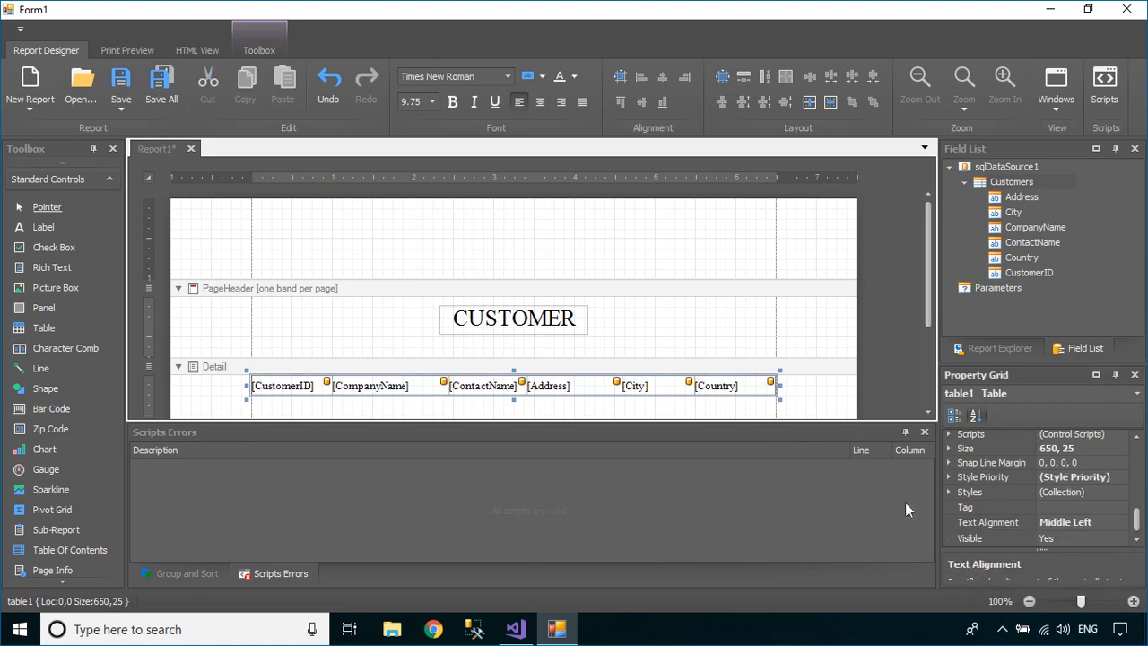
# Set the table's Borders property to All
pyautogui.moveTo(1138, 521); pyautogui.dragTo(1144, 484)
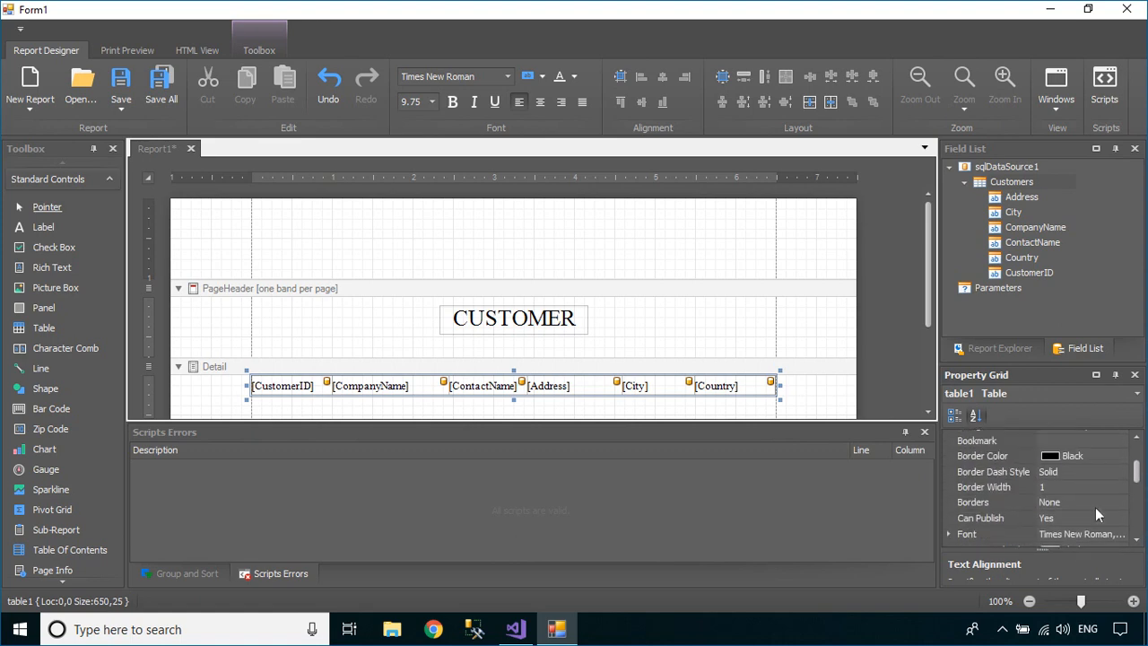
pyautogui.click(1090, 502)
pyautogui.click(1121, 502)
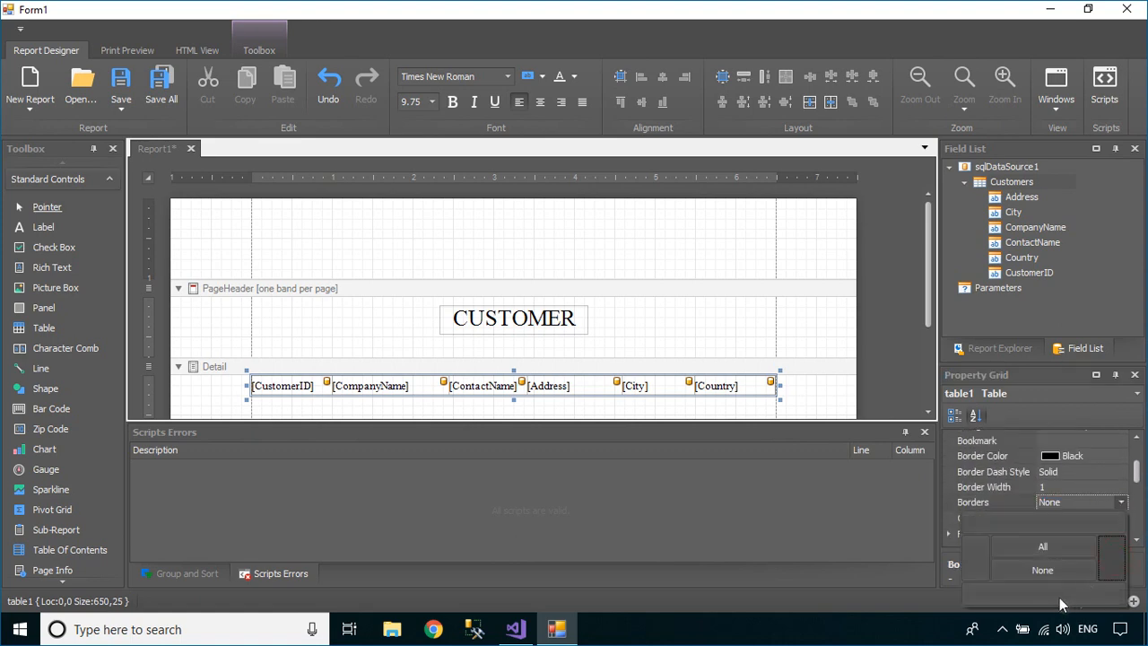
pyautogui.click(648, 348)
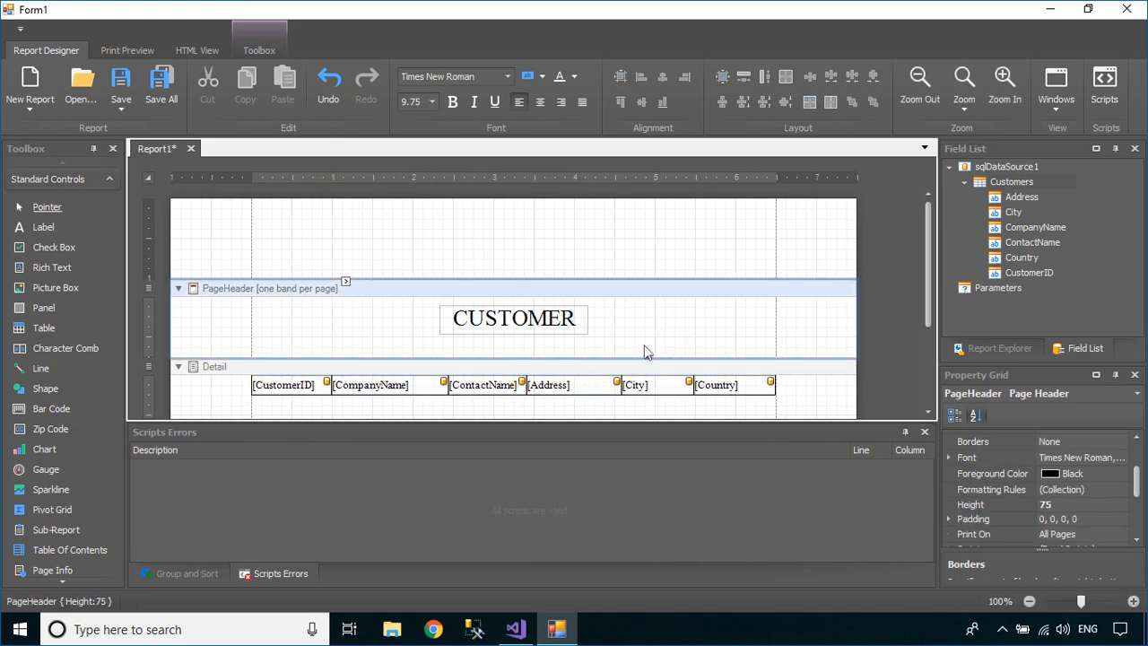
# Make the page header taller and draw a header table across it
pyautogui.moveTo(536, 357); pyautogui.dragTo(536, 371)
pyautogui.click(44, 328)
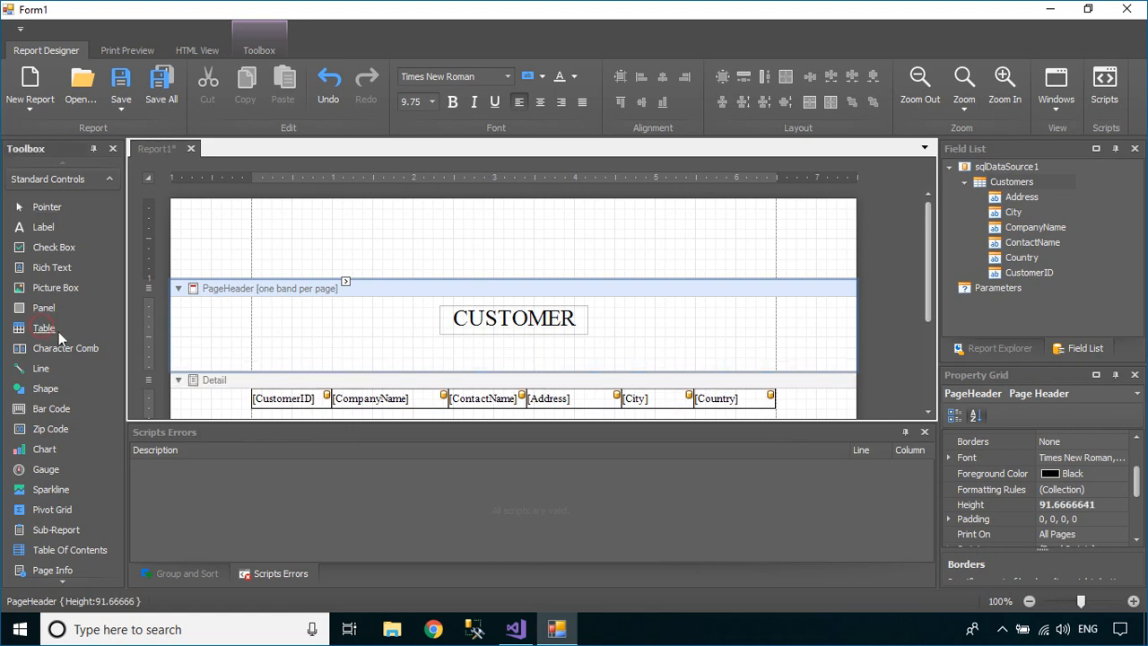
pyautogui.moveTo(43, 330); pyautogui.dragTo(377, 371)
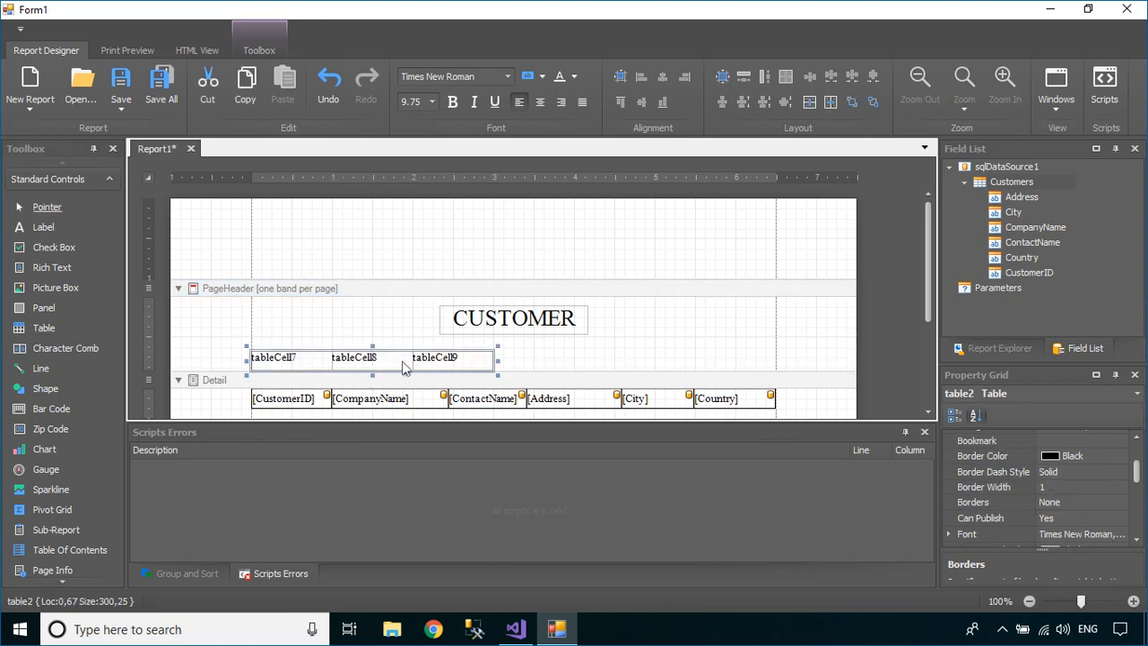
# Widen the second header column, then insert and widen a fourth column to the right
pyautogui.click(408, 362)
pyautogui.moveTo(412, 361); pyautogui.dragTo(529, 360)
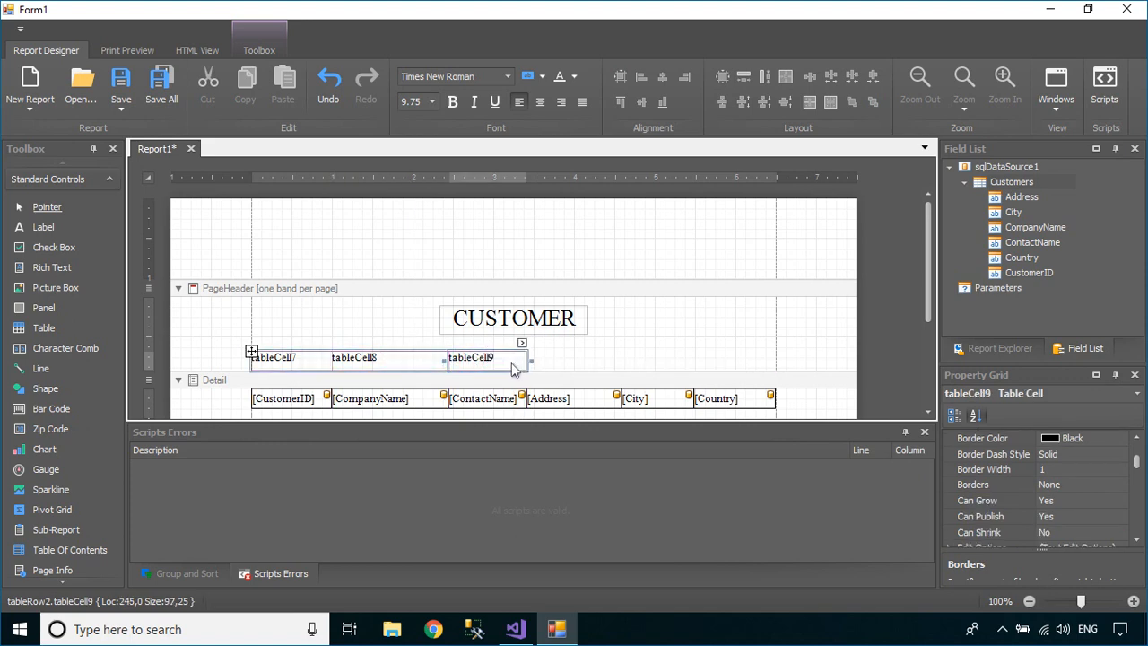
pyautogui.rightClick(513, 368)
pyautogui.moveTo(591, 378)
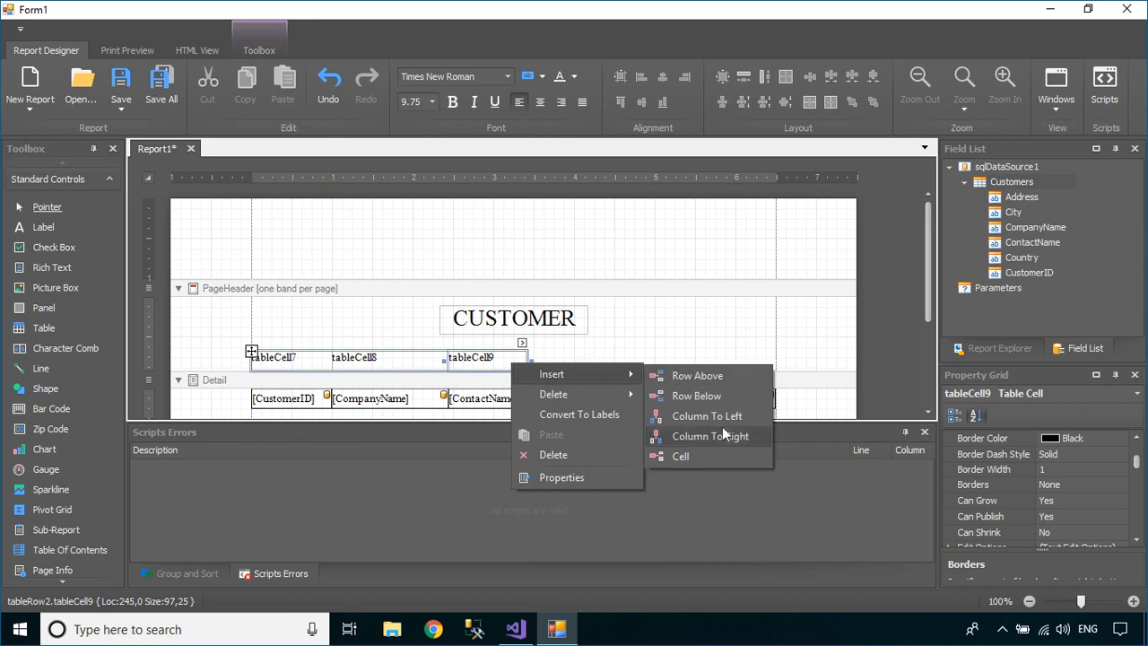
pyautogui.click(726, 436)
pyautogui.click(565, 359)
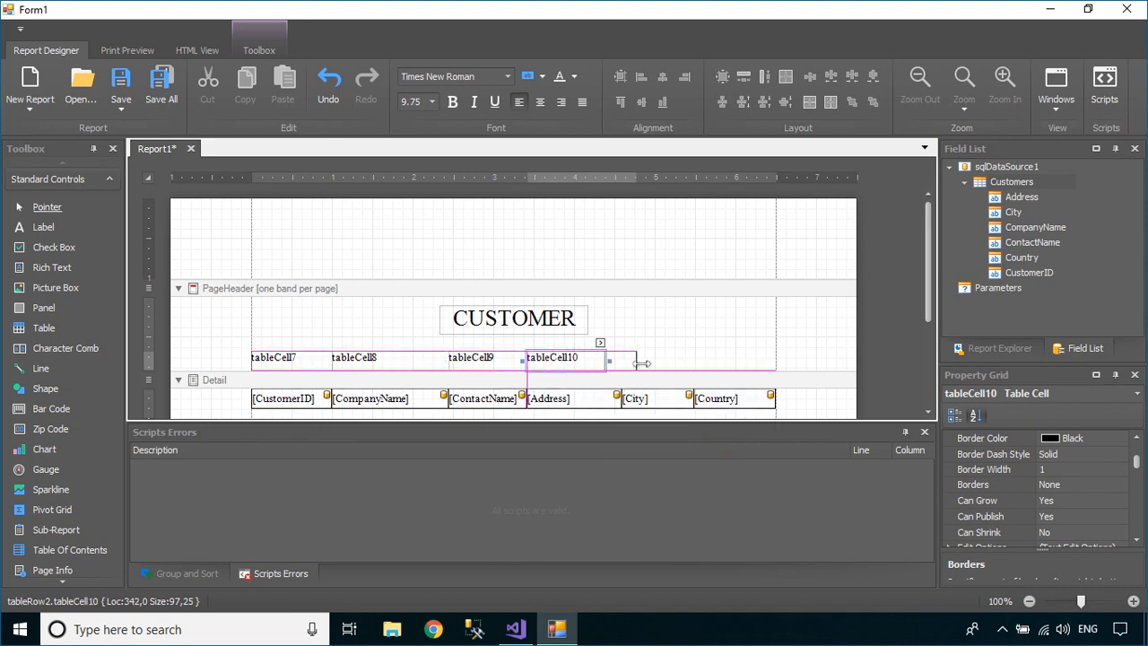
pyautogui.moveTo(599, 365); pyautogui.dragTo(618, 365)
# Add fifth and sixth header columns above City and Country and size them to match
pyautogui.rightClick(587, 366)
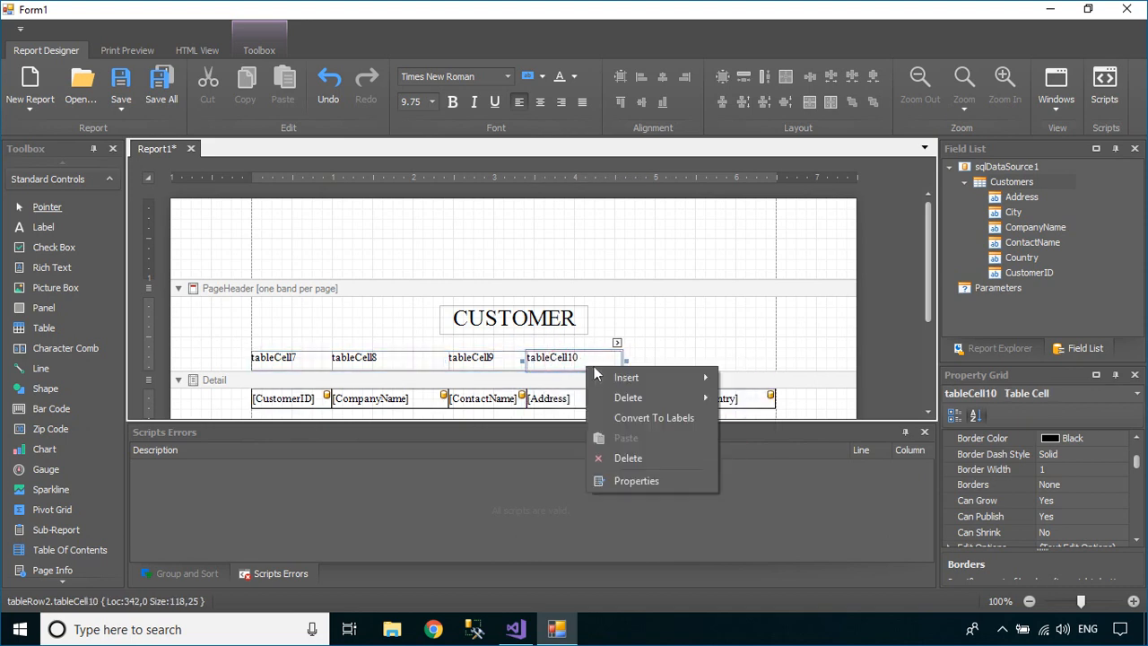
pyautogui.moveTo(666, 378)
pyautogui.click(777, 435)
pyautogui.click(663, 359)
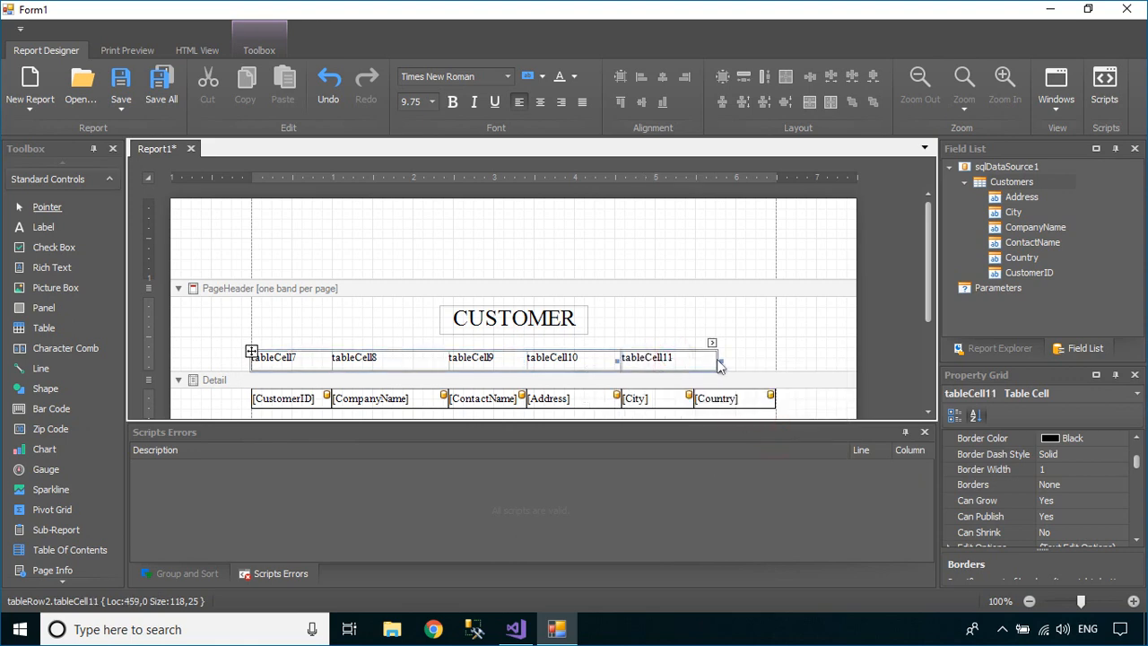
pyautogui.moveTo(720, 359); pyautogui.dragTo(695, 359)
pyautogui.rightClick(671, 363)
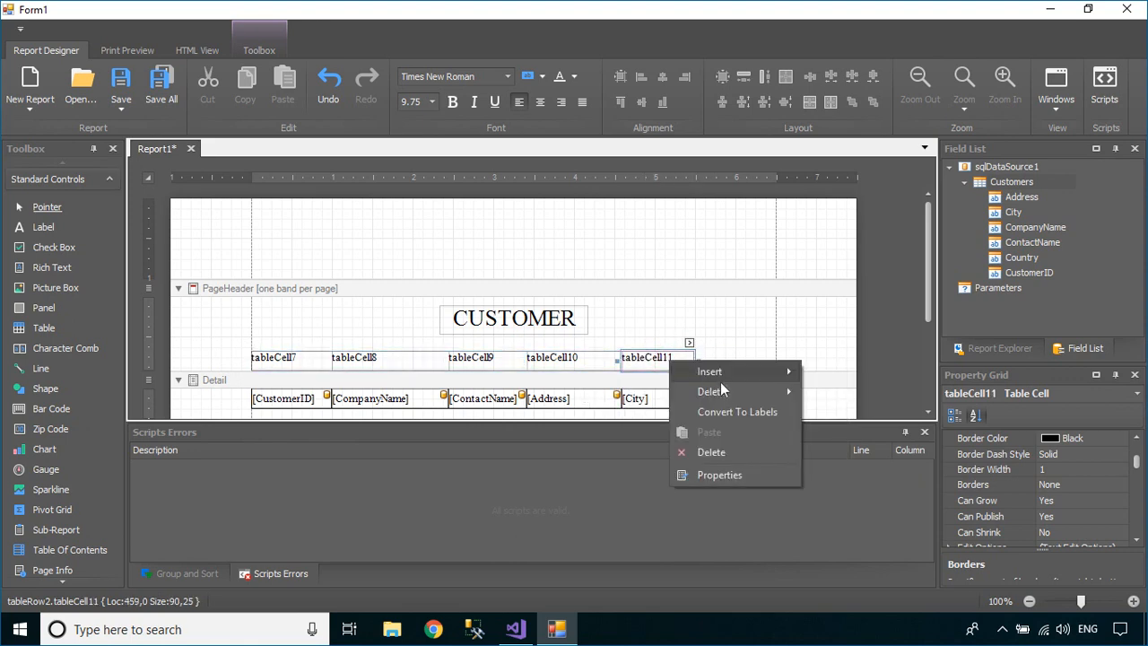
pyautogui.moveTo(728, 375)
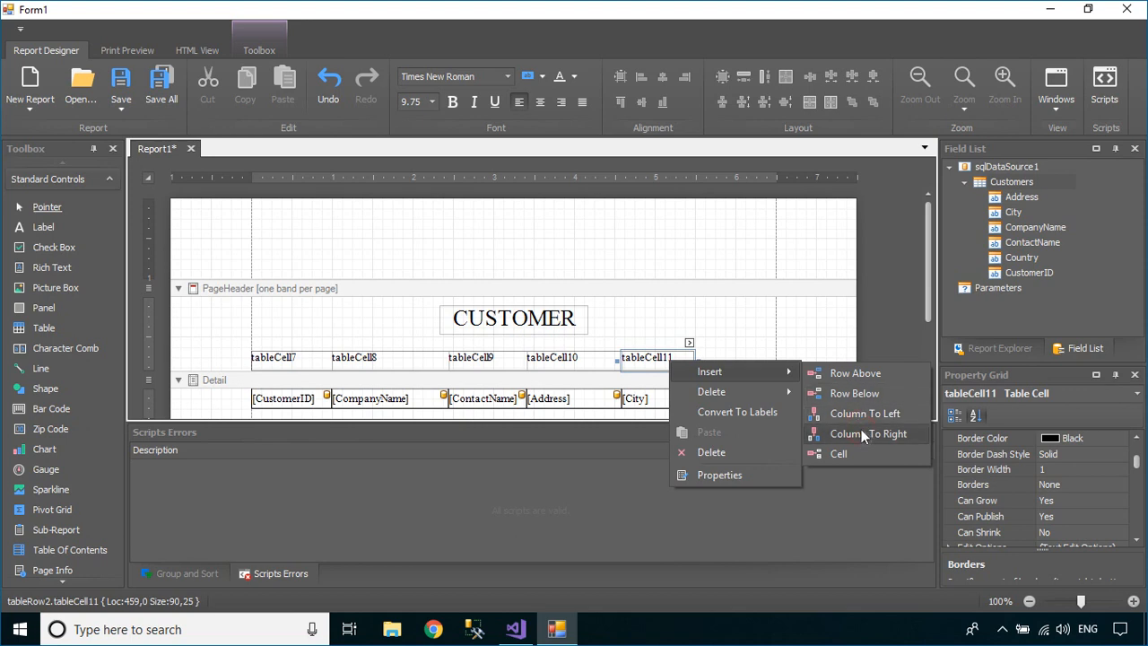
pyautogui.click(861, 429)
pyautogui.moveTo(768, 359); pyautogui.dragTo(778, 360)
pyautogui.click(841, 345)
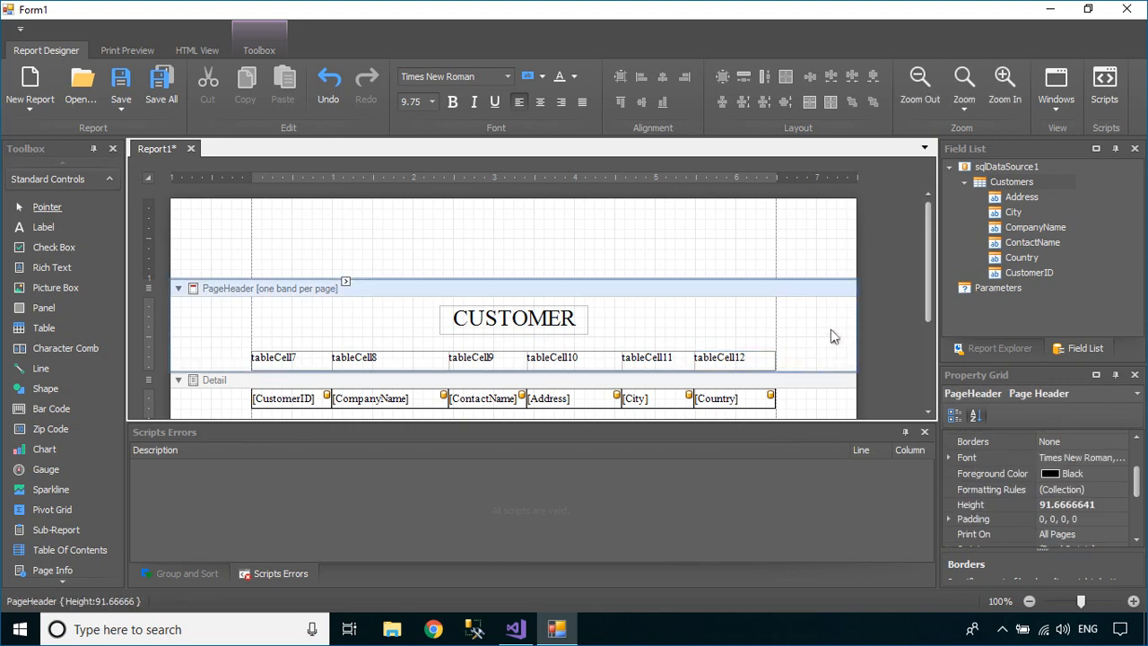
# In Print Preview's custom margins, set A4 paper and all four margins to 0.8, then return to design
pyautogui.click(130, 51)
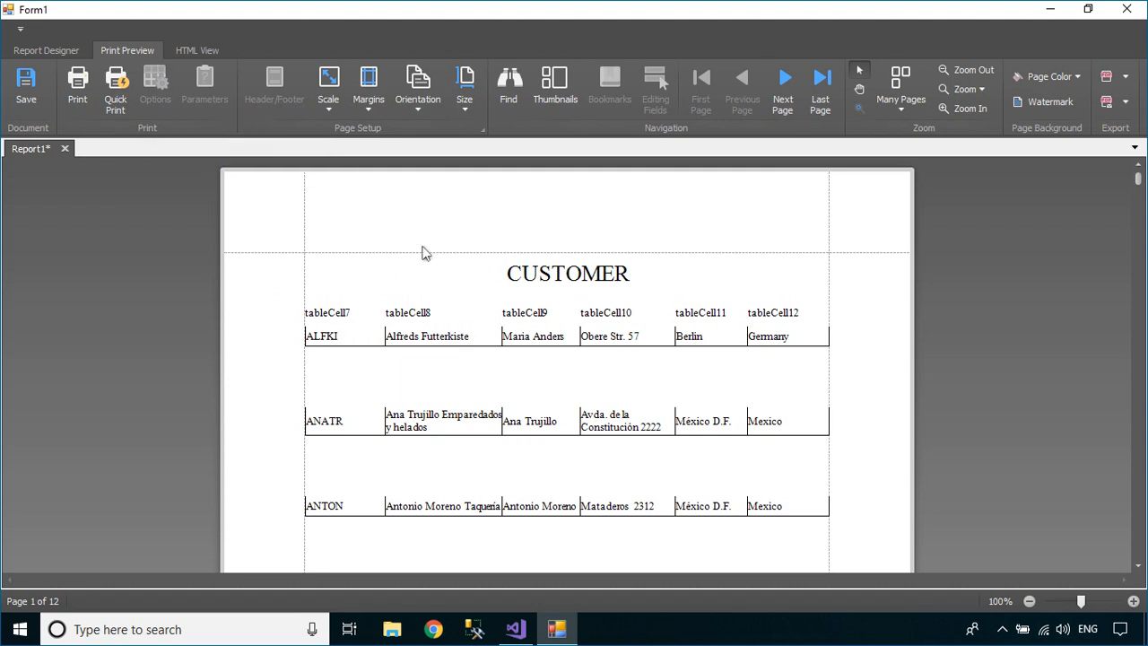
pyautogui.click(370, 97)
pyautogui.click(427, 333)
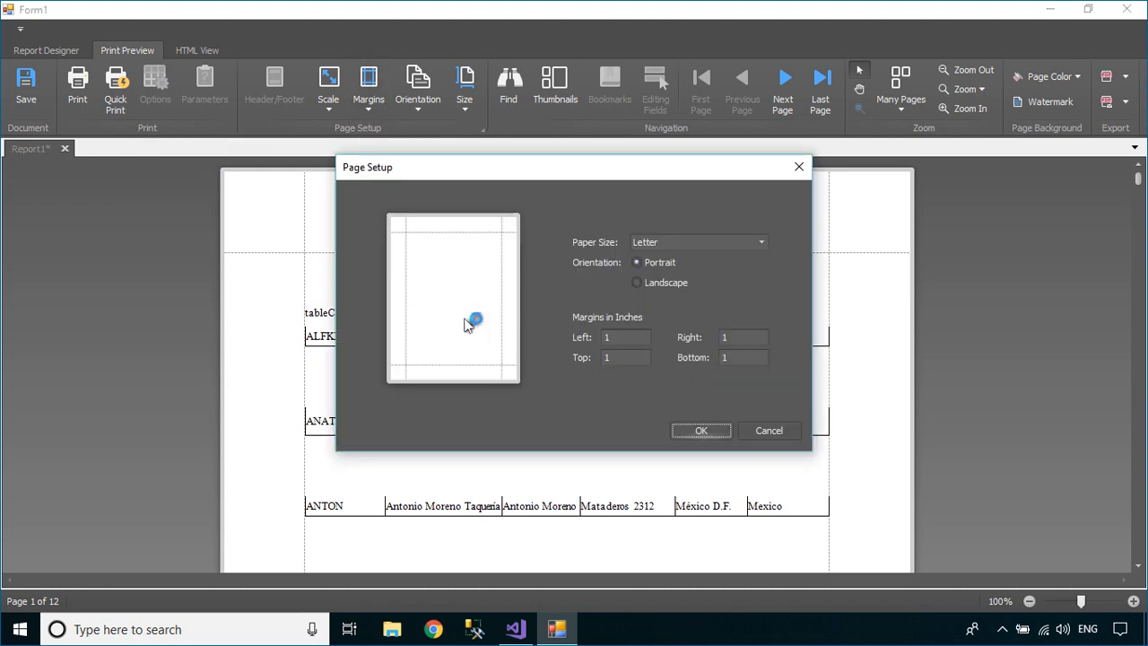
pyautogui.click(698, 242)
pyautogui.scroll(-1, 683, 303)
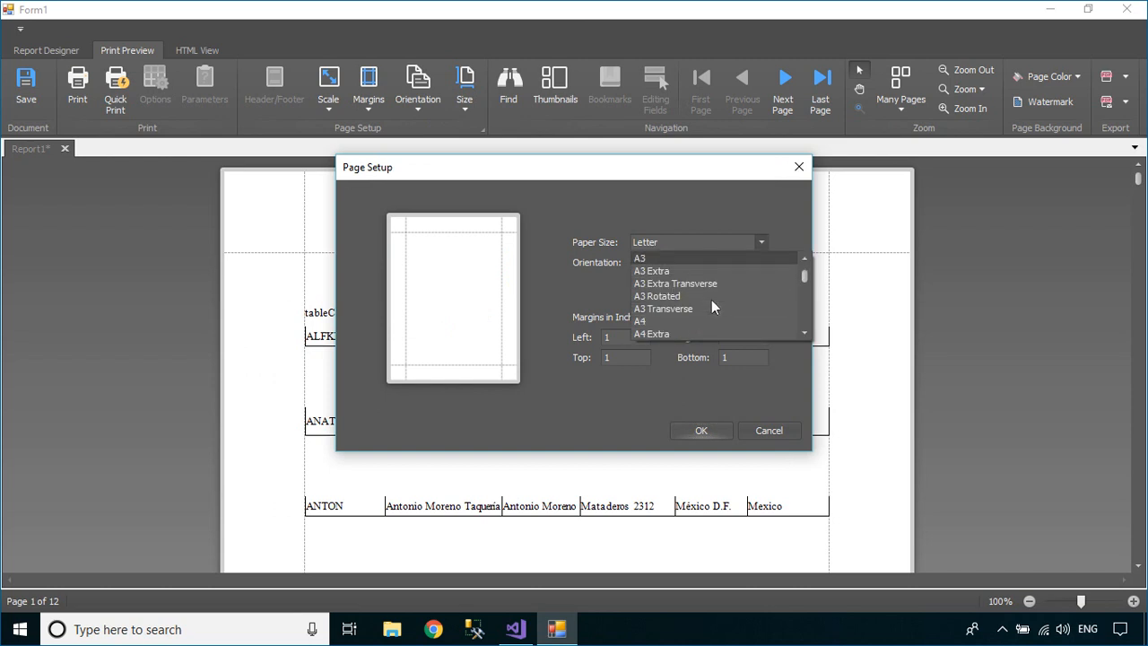
pyautogui.click(665, 320)
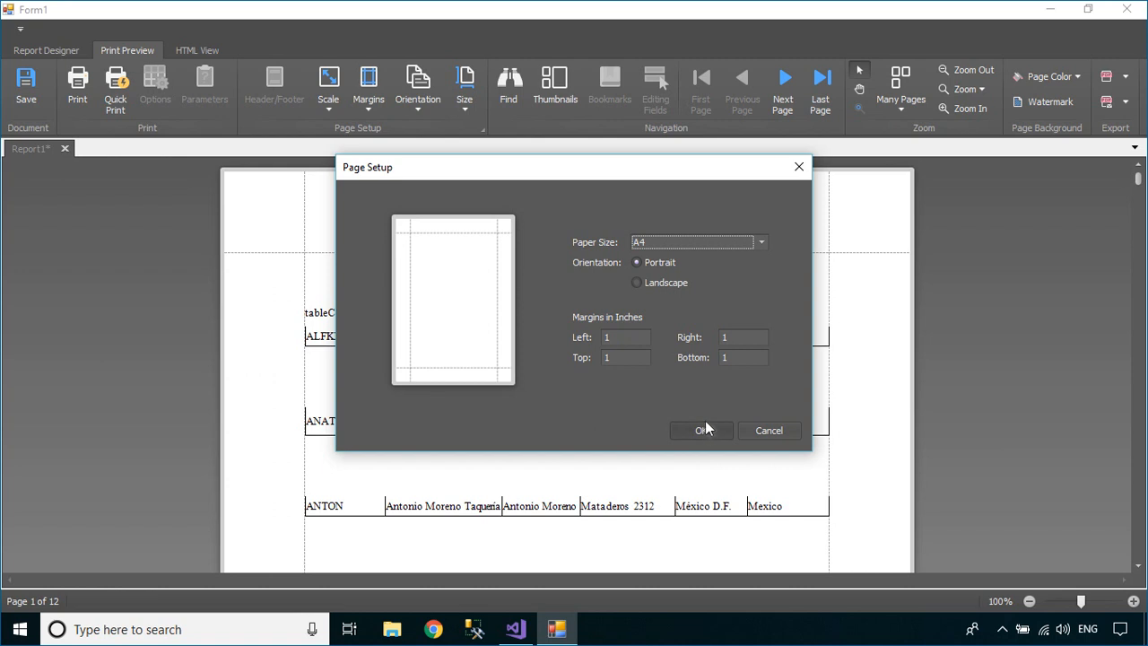
pyautogui.doubleClick(619, 338)
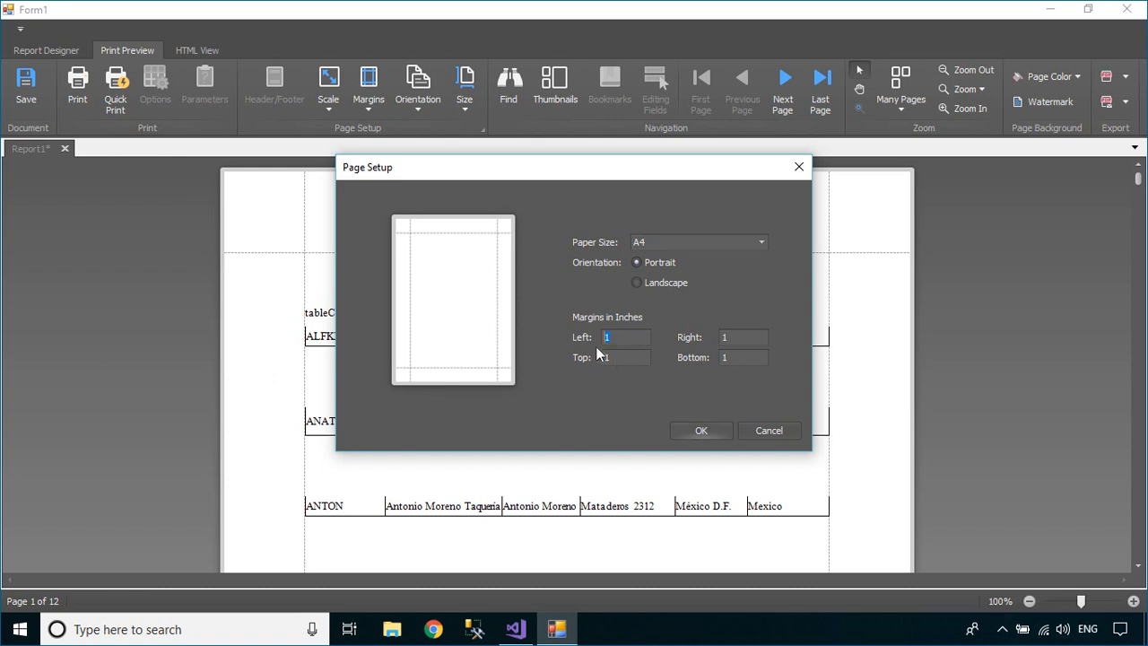
pyautogui.write('0.80.8')
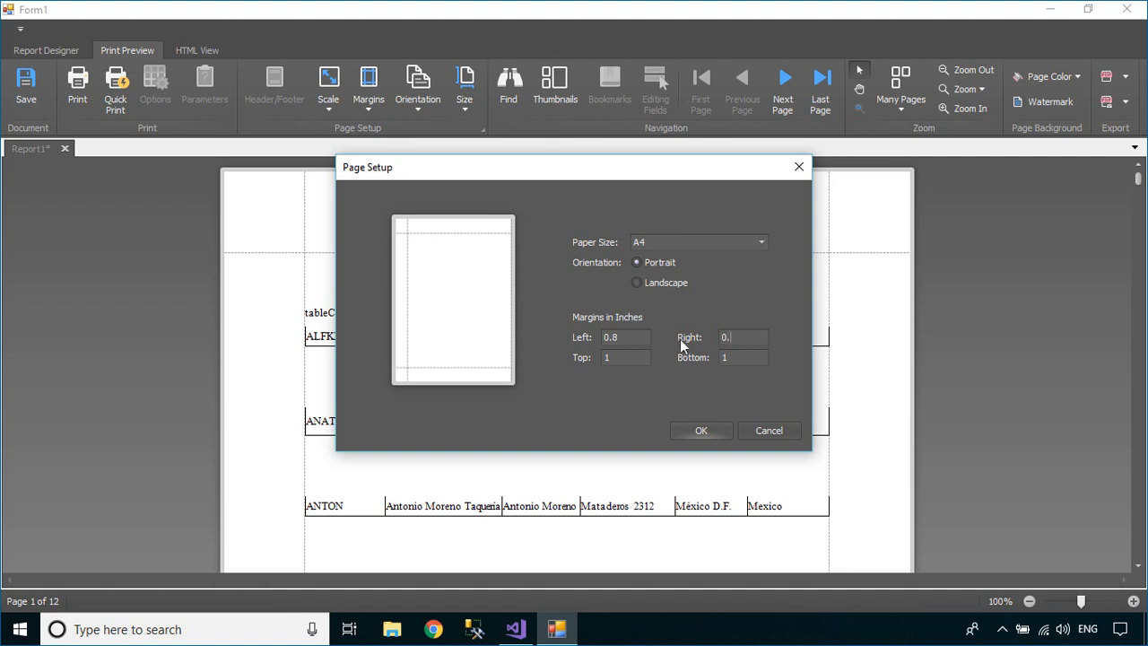
pyautogui.write('0')
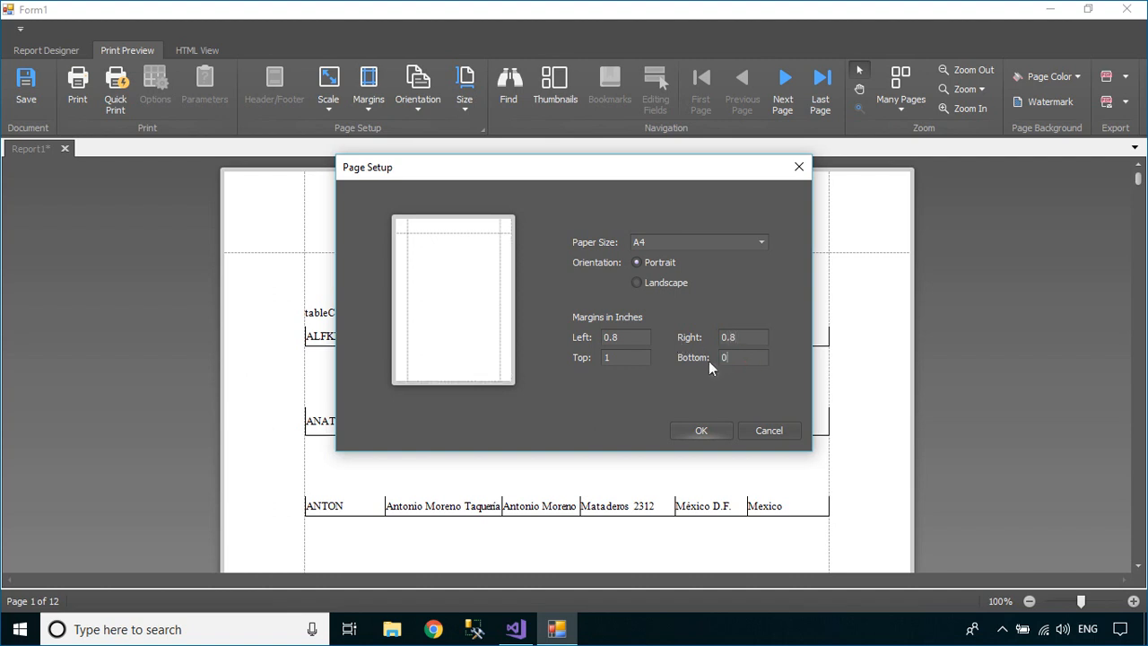
pyautogui.write('.80.8')
pyautogui.click(698, 430)
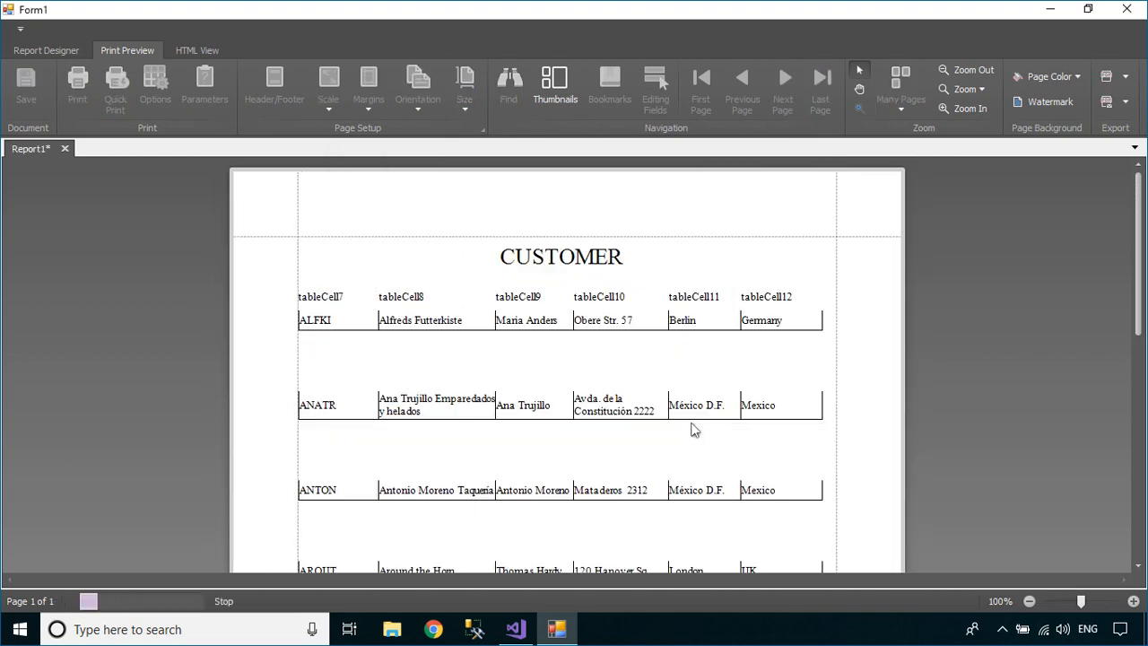
pyautogui.click(45, 50)
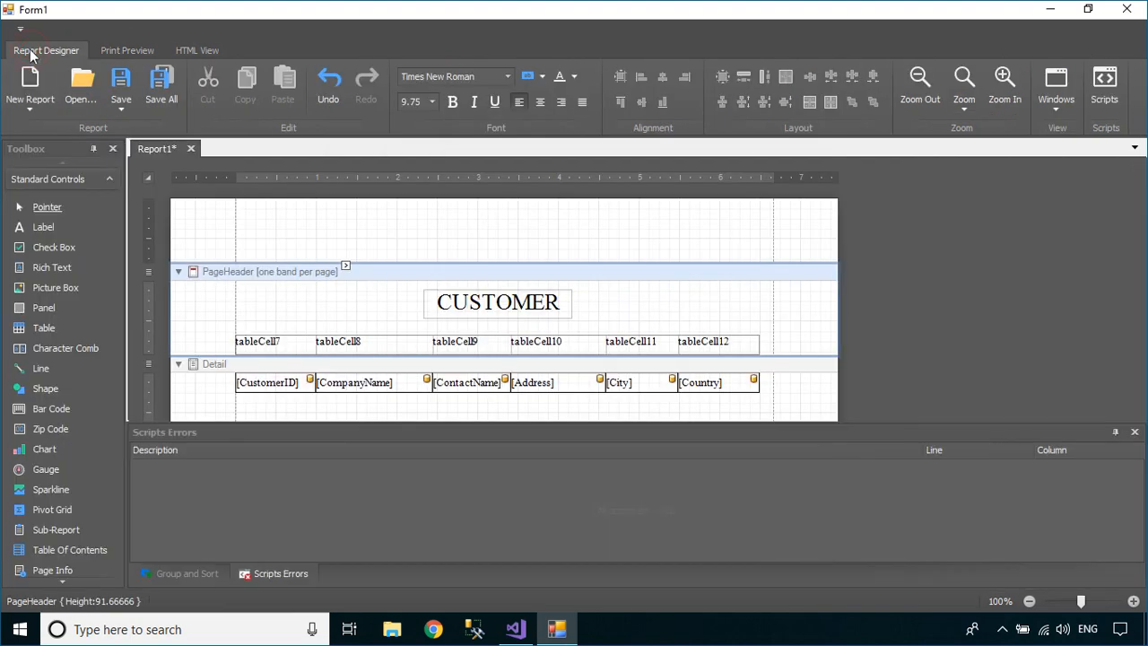
# Stretch the Country data cell and the last header cell to the right margin
pyautogui.click(735, 386)
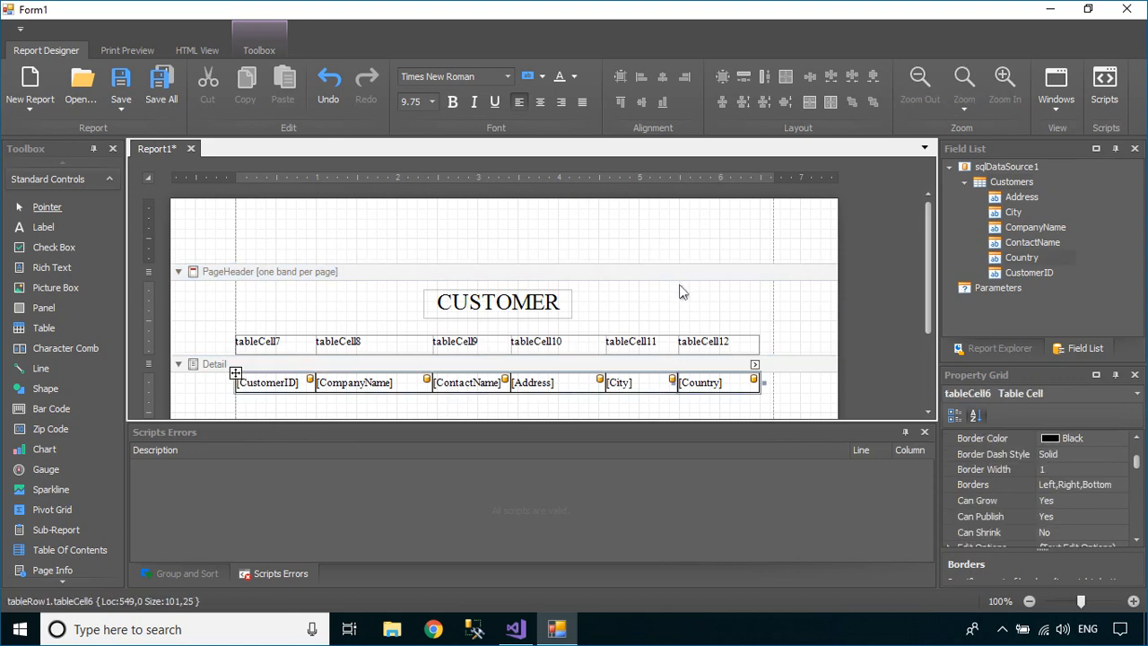
pyautogui.moveTo(771, 382); pyautogui.dragTo(770, 346)
pyautogui.click(745, 349)
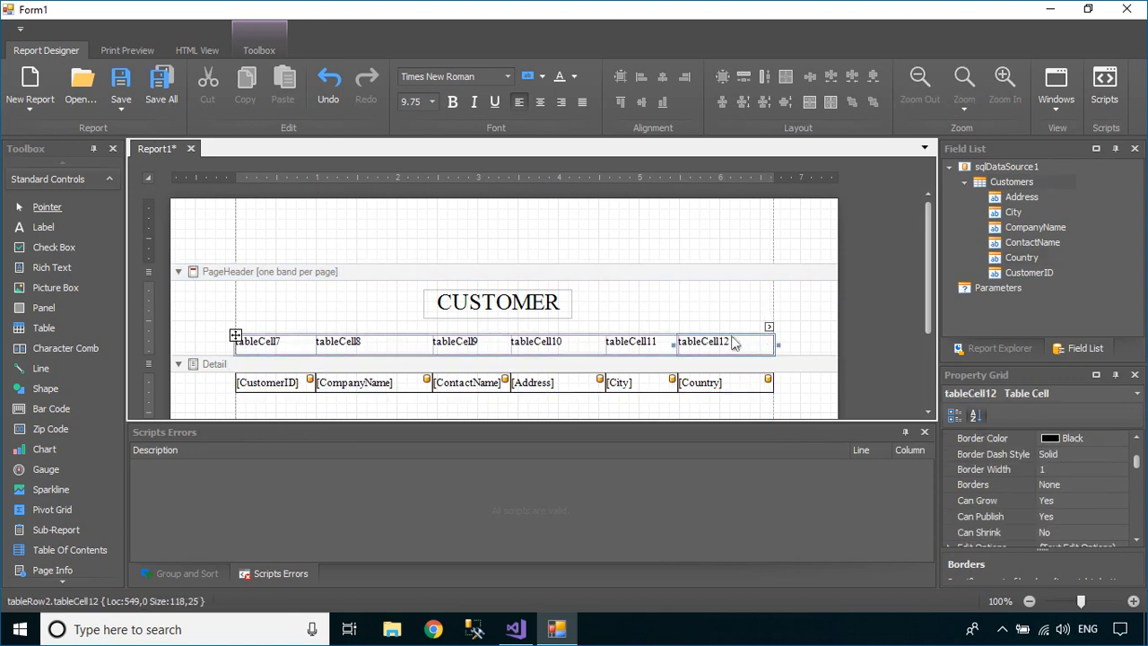
pyautogui.click(697, 305)
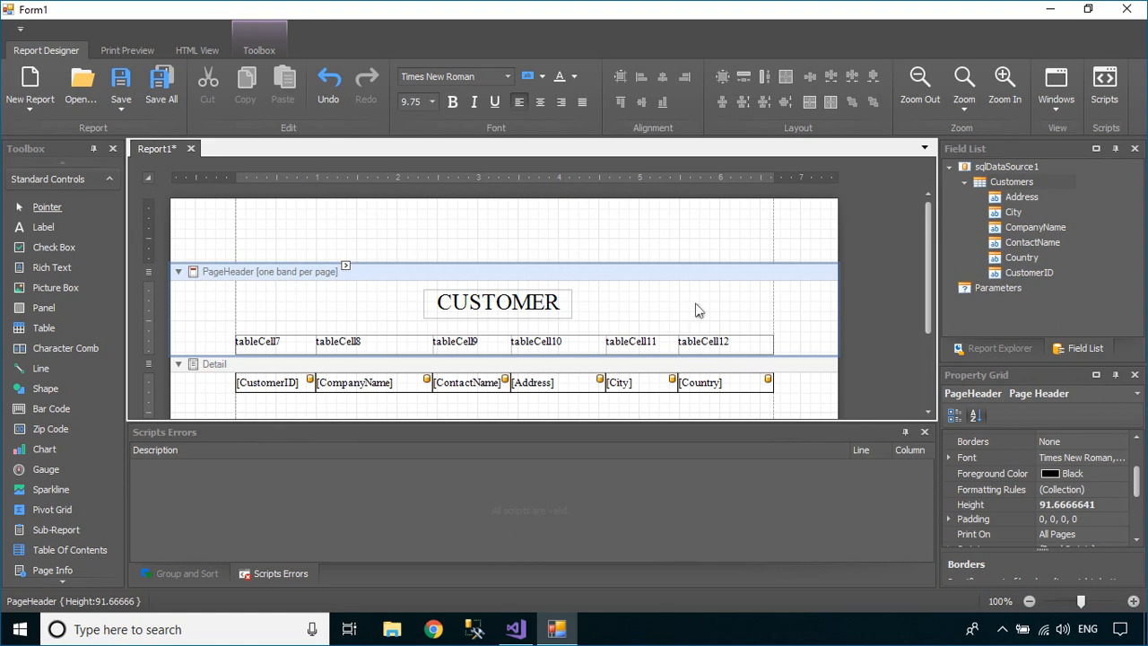
# Title the first three header cells Customer ID, Company Name and Contact Name
pyautogui.doubleClick(293, 345)
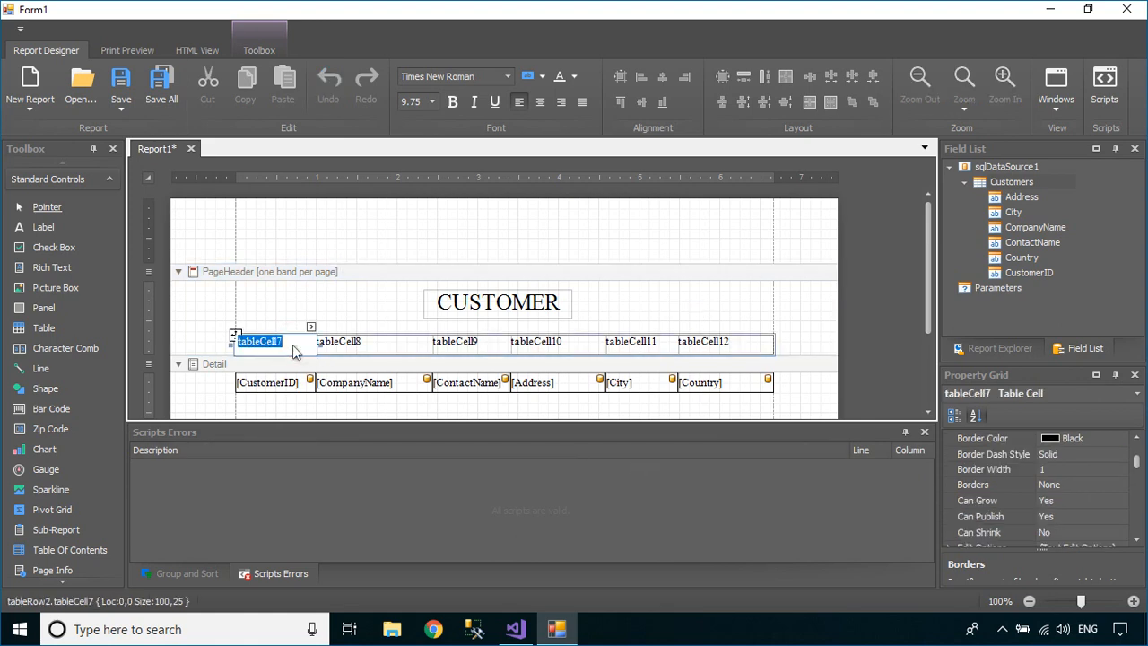
pyautogui.write('Customer ID')
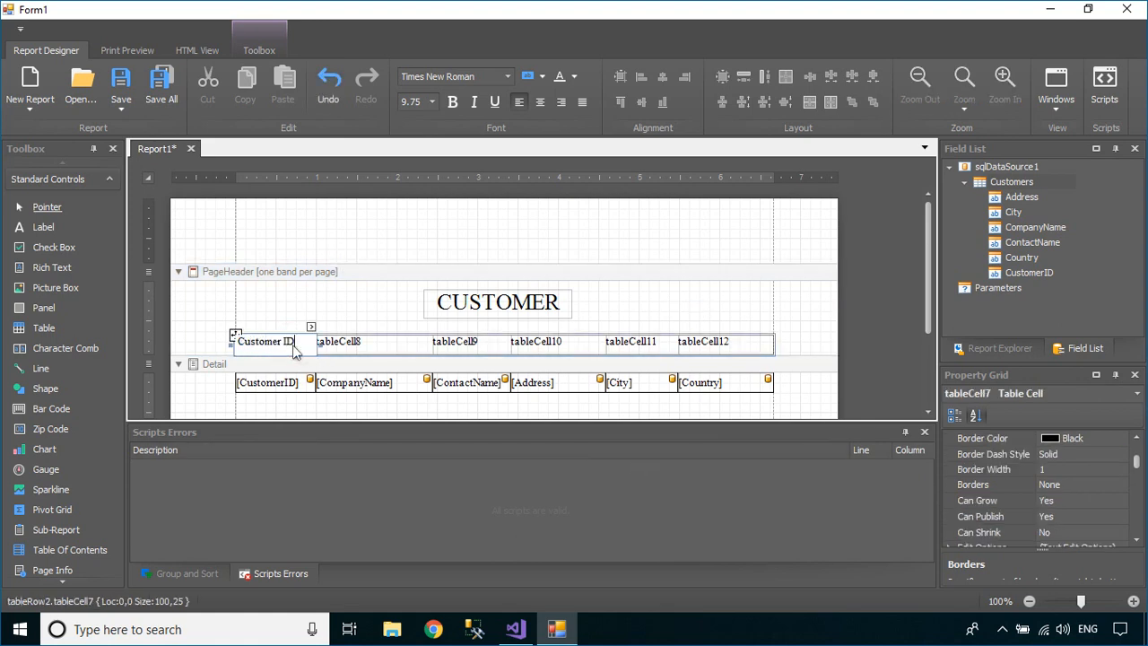
pyautogui.doubleClick(359, 346)
pyautogui.write('Co')
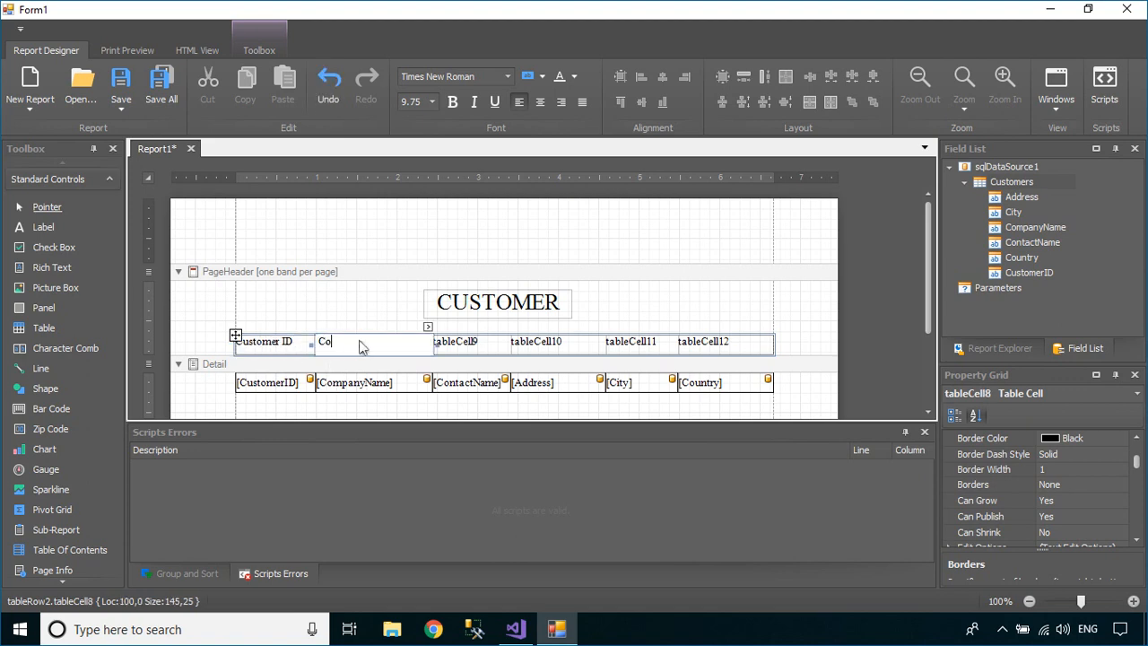
pyautogui.write('mpany Name')
pyautogui.click(478, 347)
pyautogui.doubleClick(480, 349)
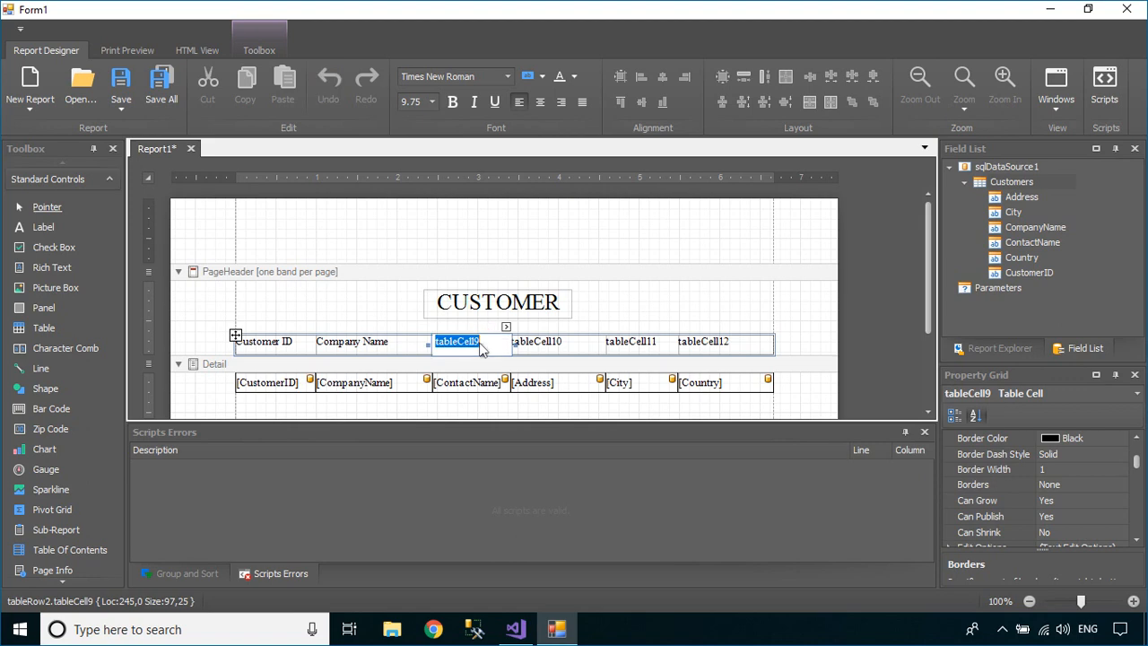
pyautogui.write('Contact Name')
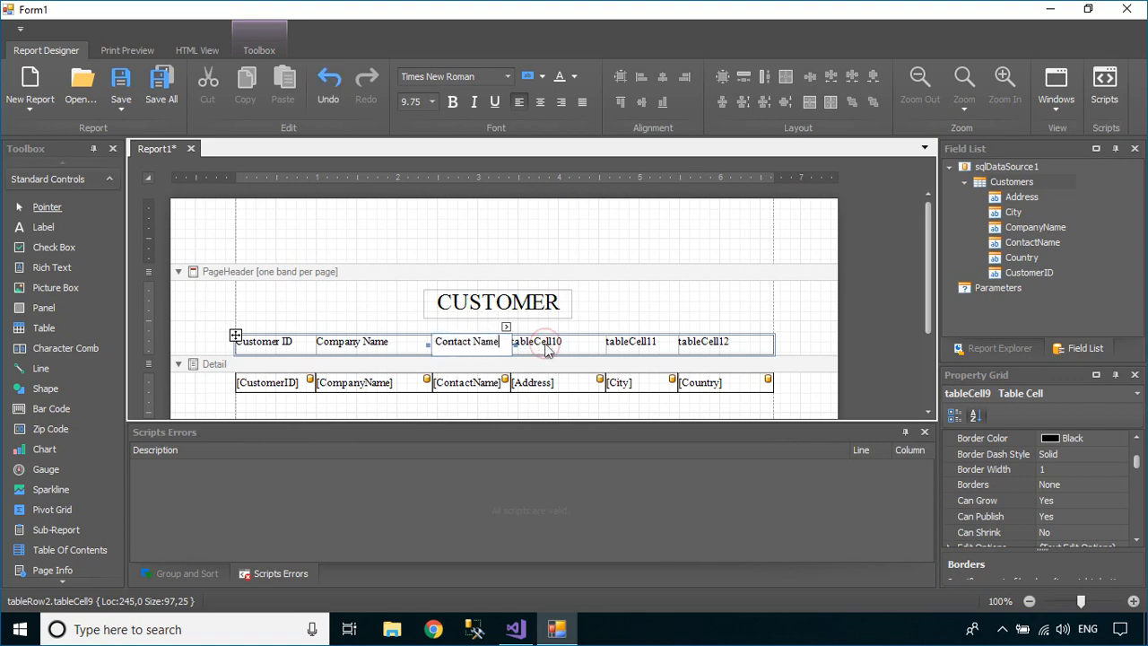
# Title the remaining header cells Address, City and Country
pyautogui.doubleClick(541, 348)
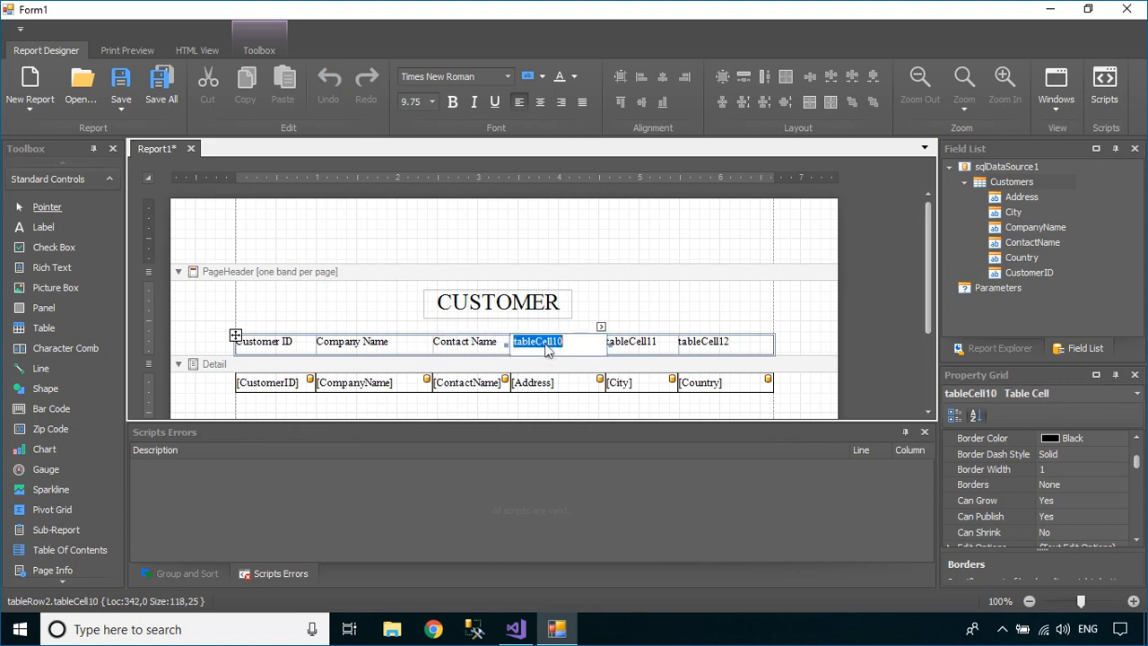
pyautogui.write('Address')
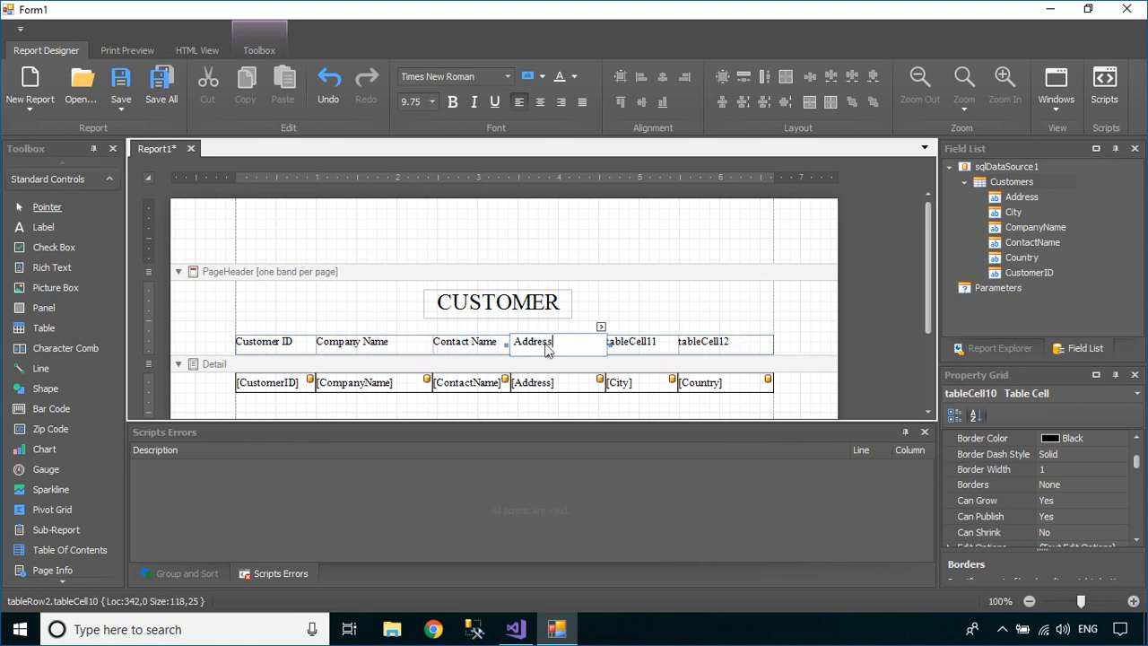
pyautogui.click(640, 350)
pyautogui.doubleClick(639, 350)
pyautogui.write('City')
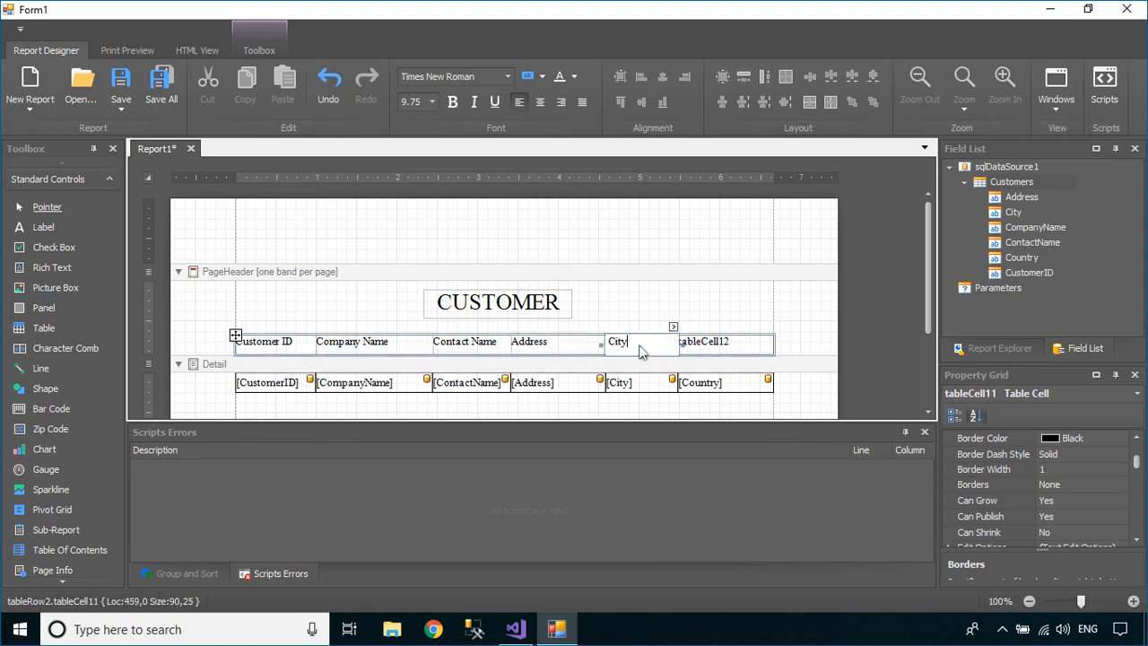
pyautogui.click(719, 335)
pyautogui.doubleClick(721, 348)
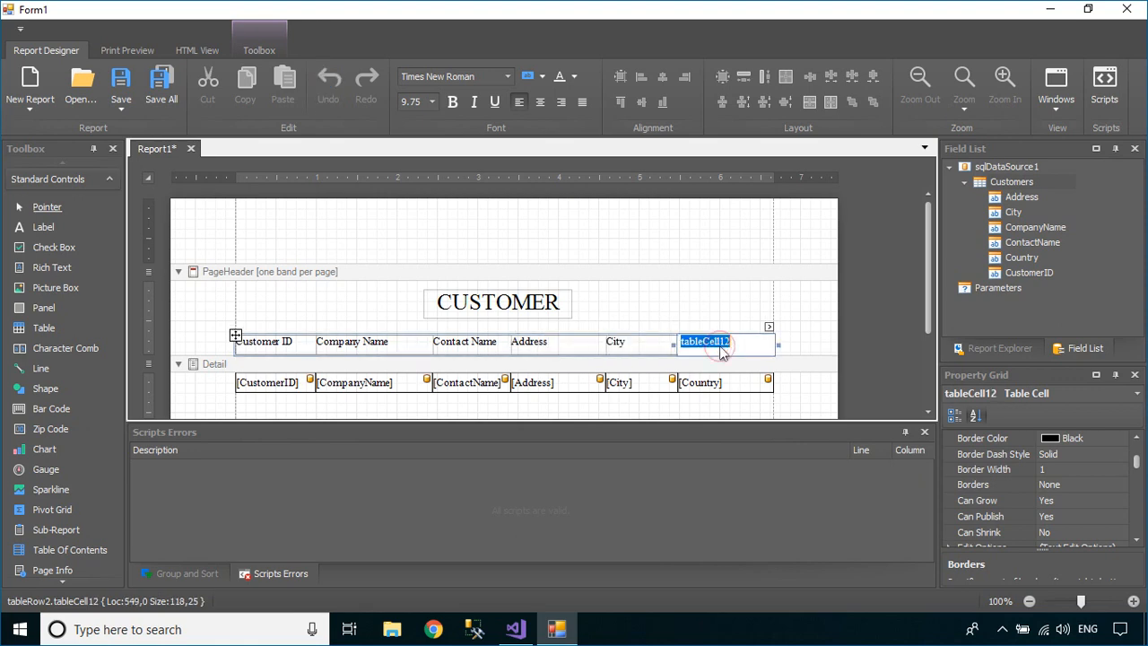
pyautogui.write('Country')
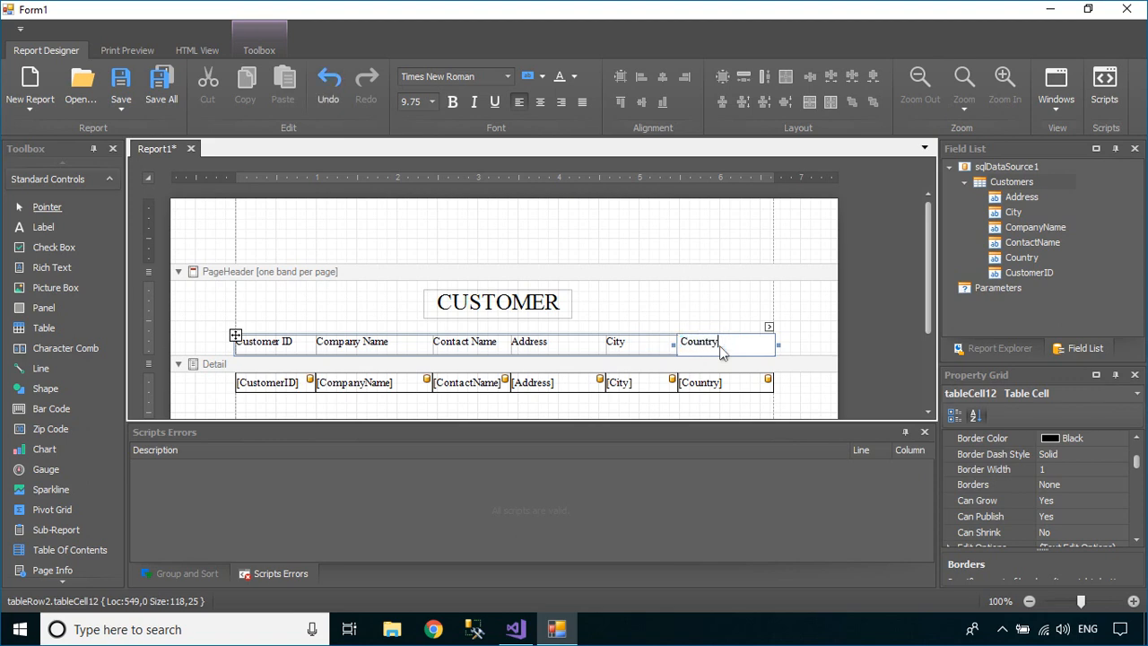
# Give all header table cells borders on every side
pyautogui.click(695, 307)
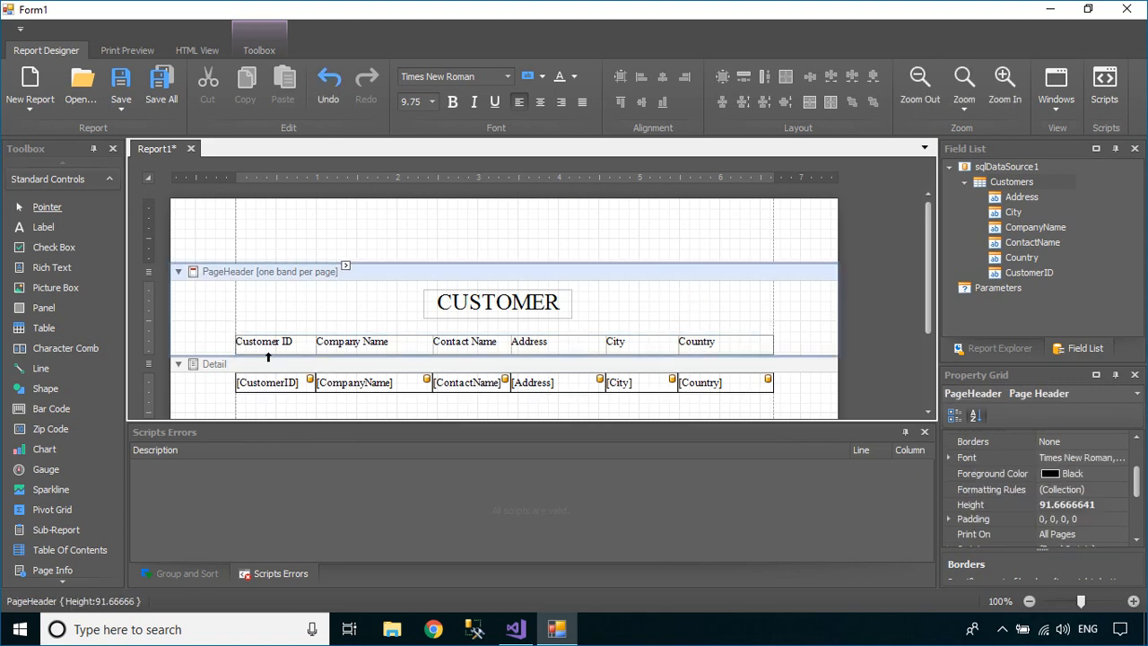
pyautogui.click(235, 336)
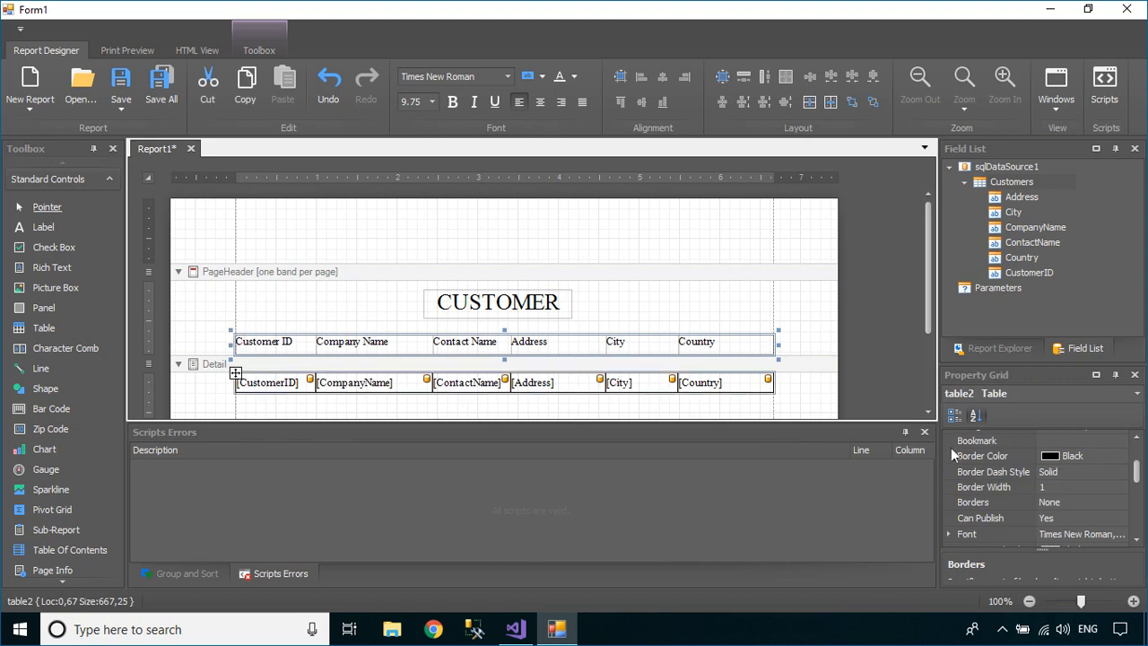
pyautogui.click(1115, 504)
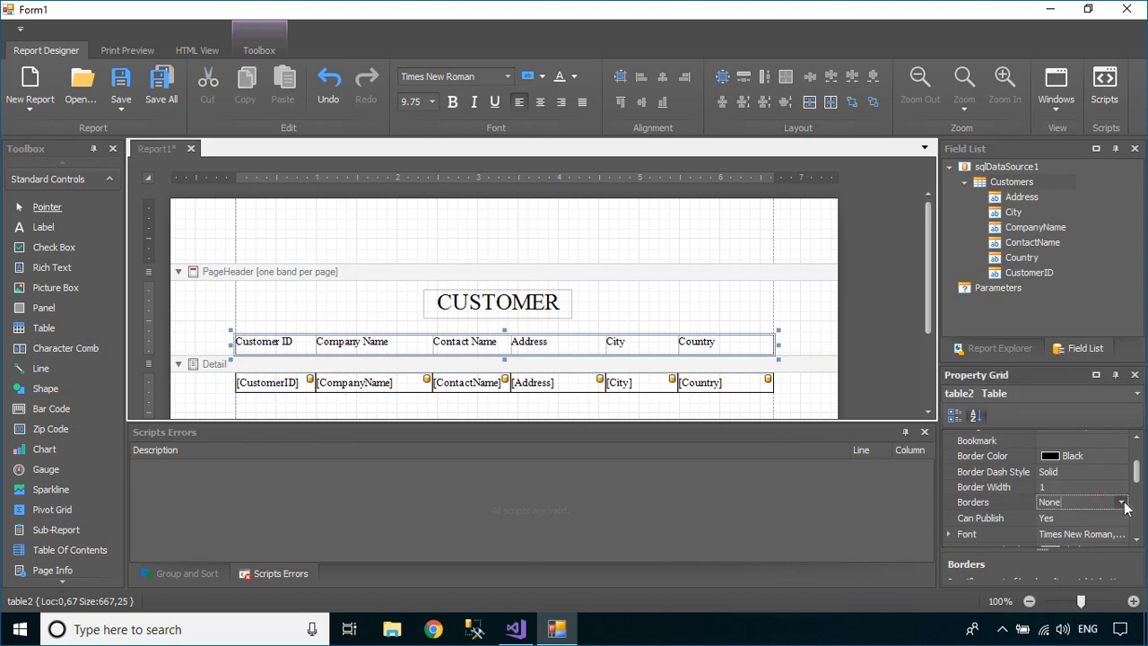
pyautogui.click(1122, 502)
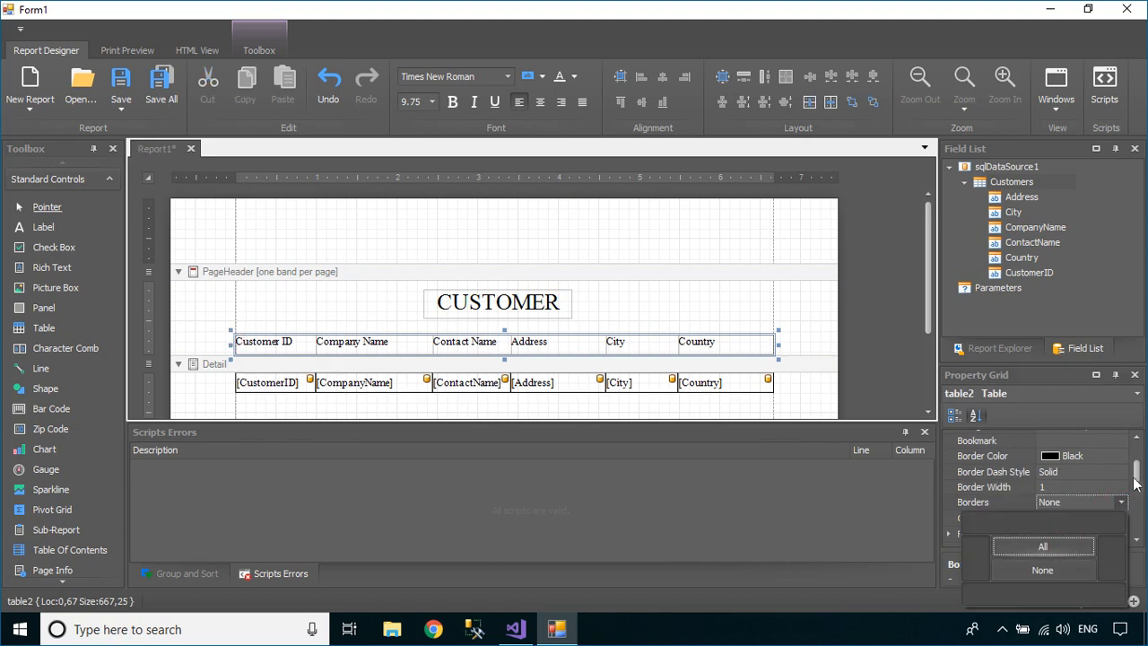
pyautogui.click(1063, 546)
pyautogui.moveTo(1136, 474); pyautogui.dragTo(1145, 529)
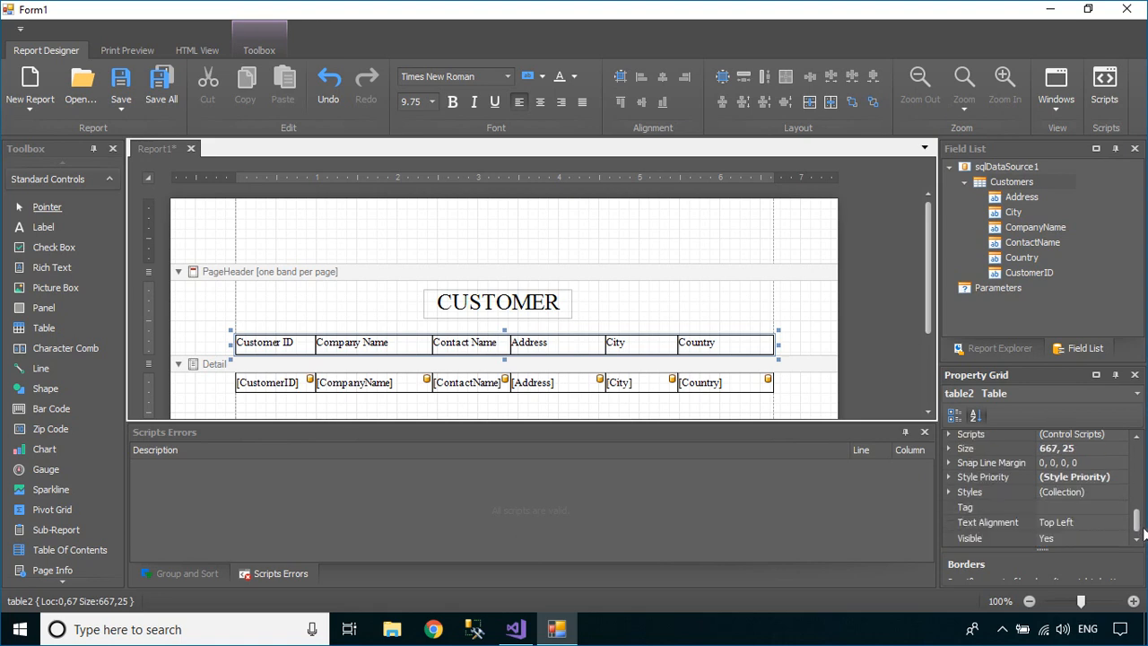
# Align the header text middle centre and make it bold
pyautogui.click(1123, 524)
pyautogui.click(1121, 524)
pyautogui.click(1031, 568)
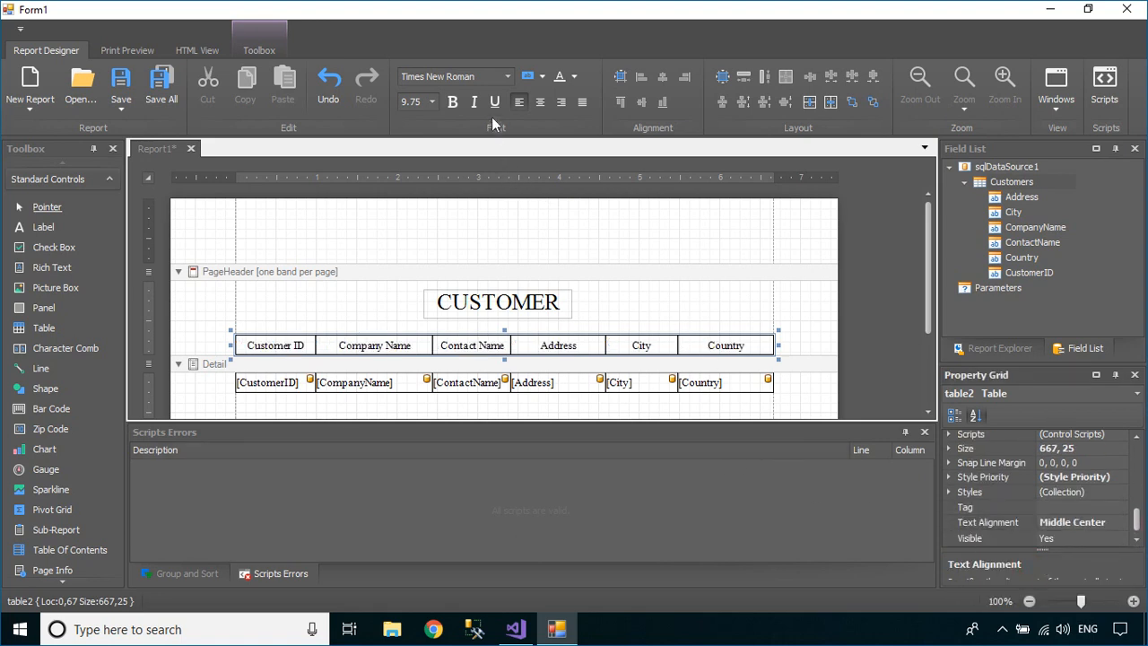
pyautogui.click(453, 102)
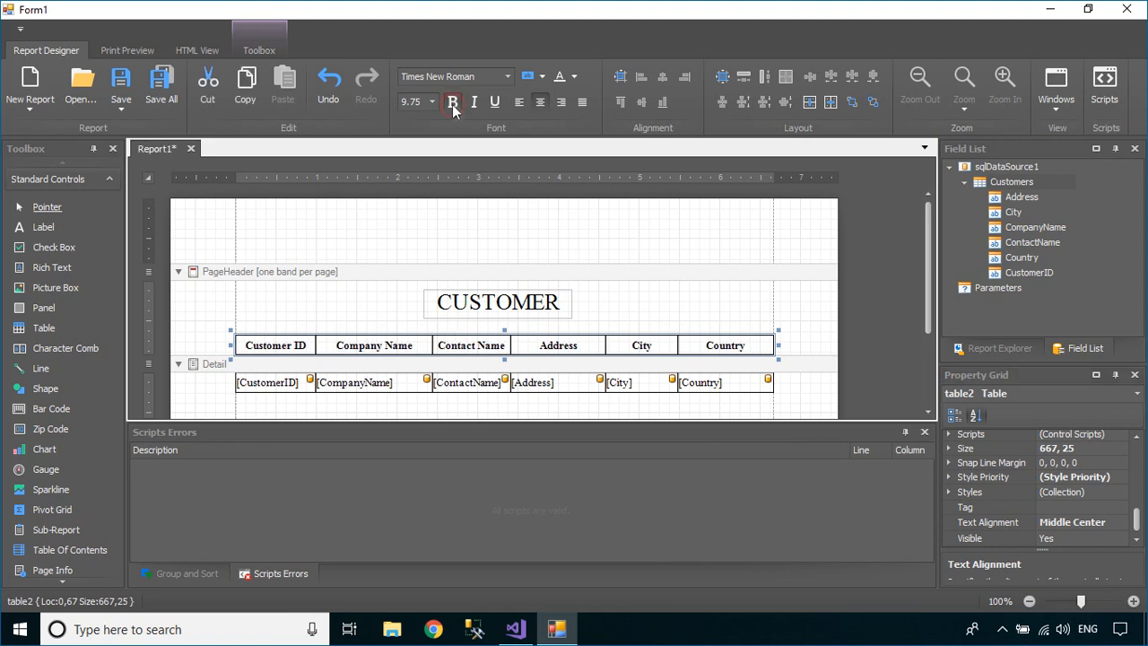
pyautogui.click(685, 312)
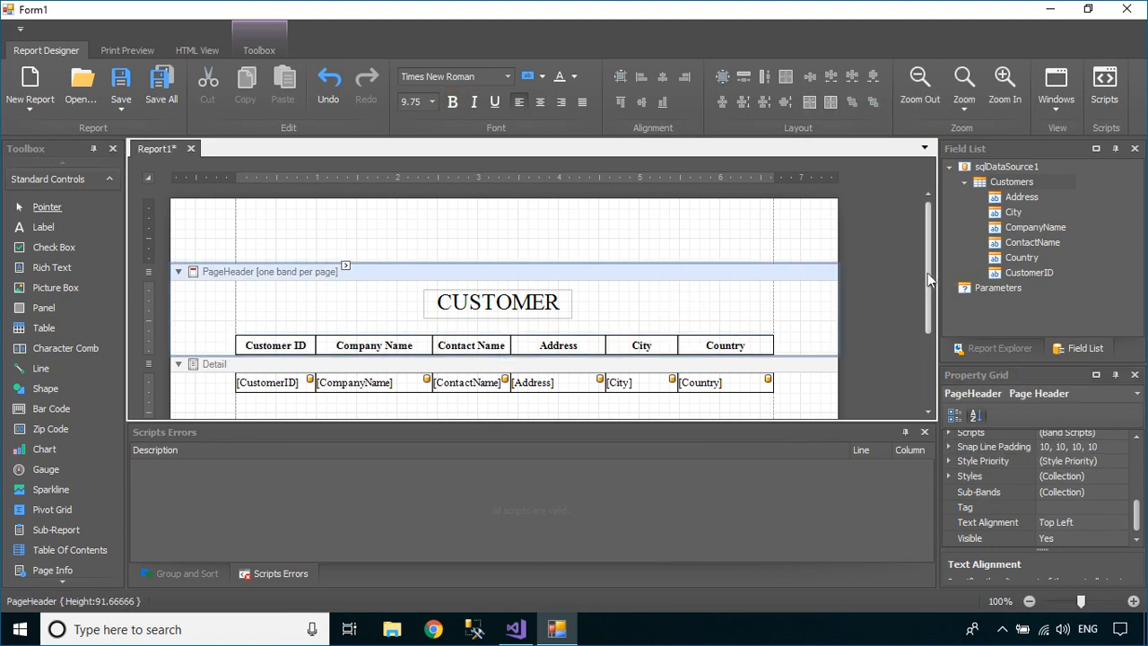
# Place a Page Info page-number field below the rows, under the Country column
pyautogui.moveTo(928, 273); pyautogui.dragTo(917, 331)
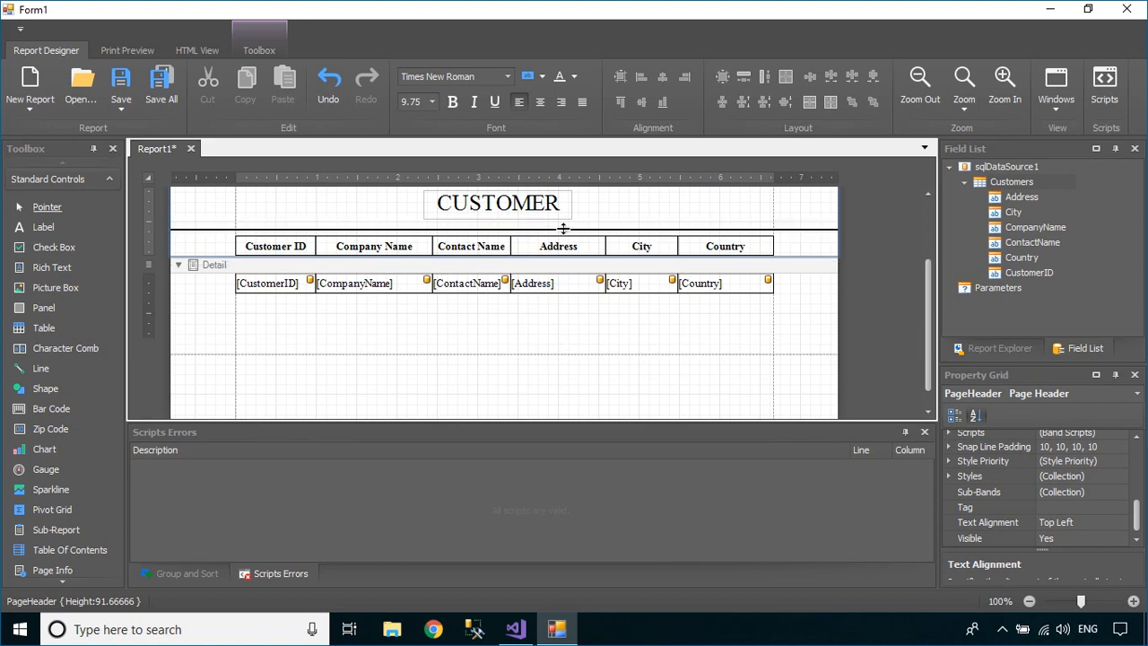
pyautogui.scroll(1, 571, 240)
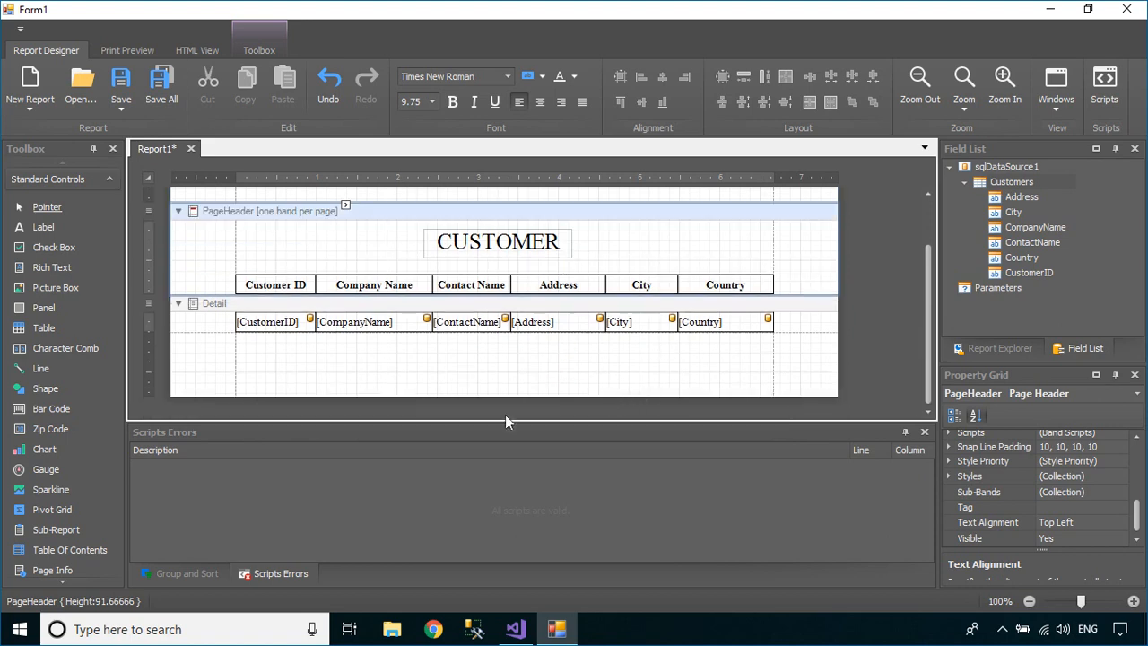
pyautogui.moveTo(59, 566); pyautogui.dragTo(737, 358)
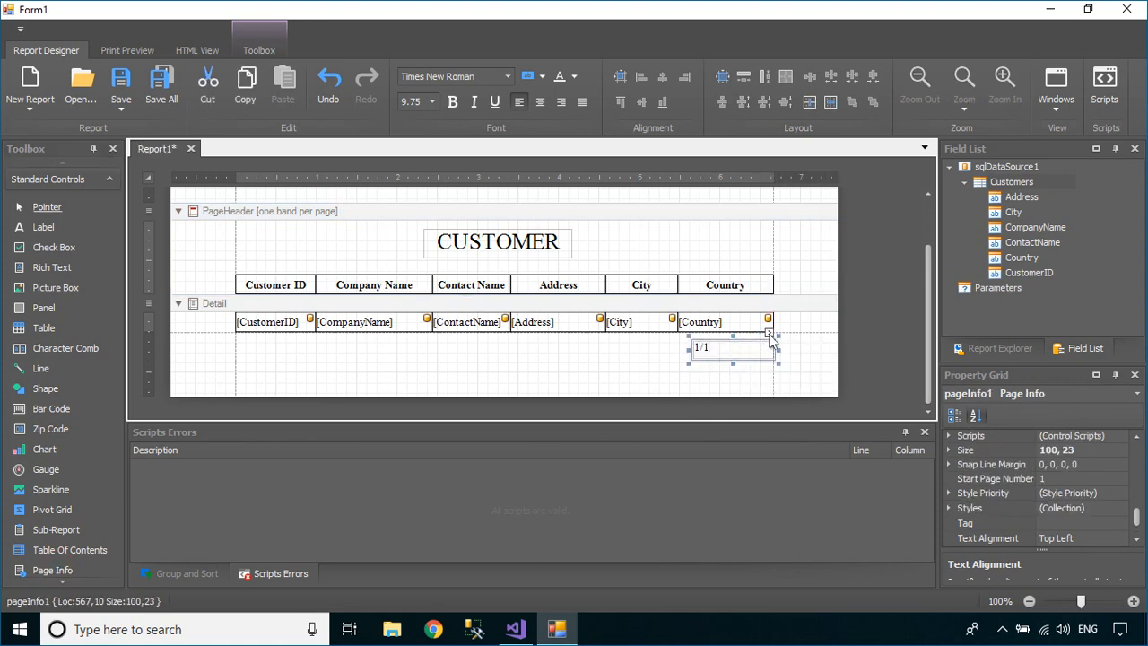
# Set the page number's format to 'Page {0}/{1}'
pyautogui.click(768, 333)
pyautogui.click(880, 403)
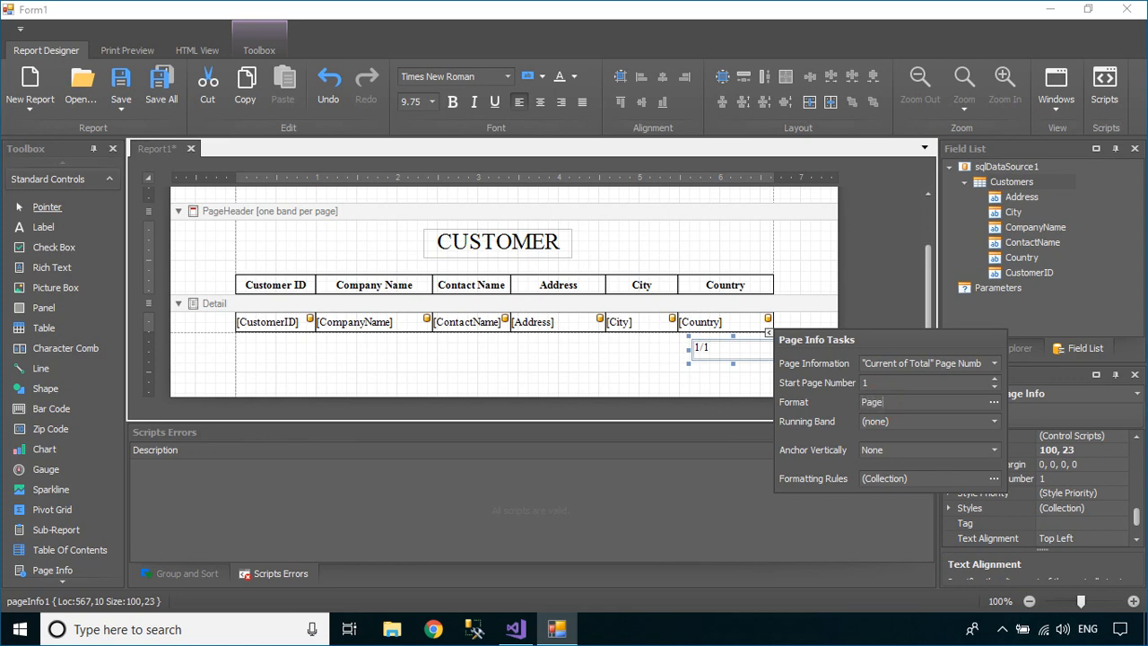
pyautogui.write('Page {0}/{1}')
pyautogui.click(705, 387)
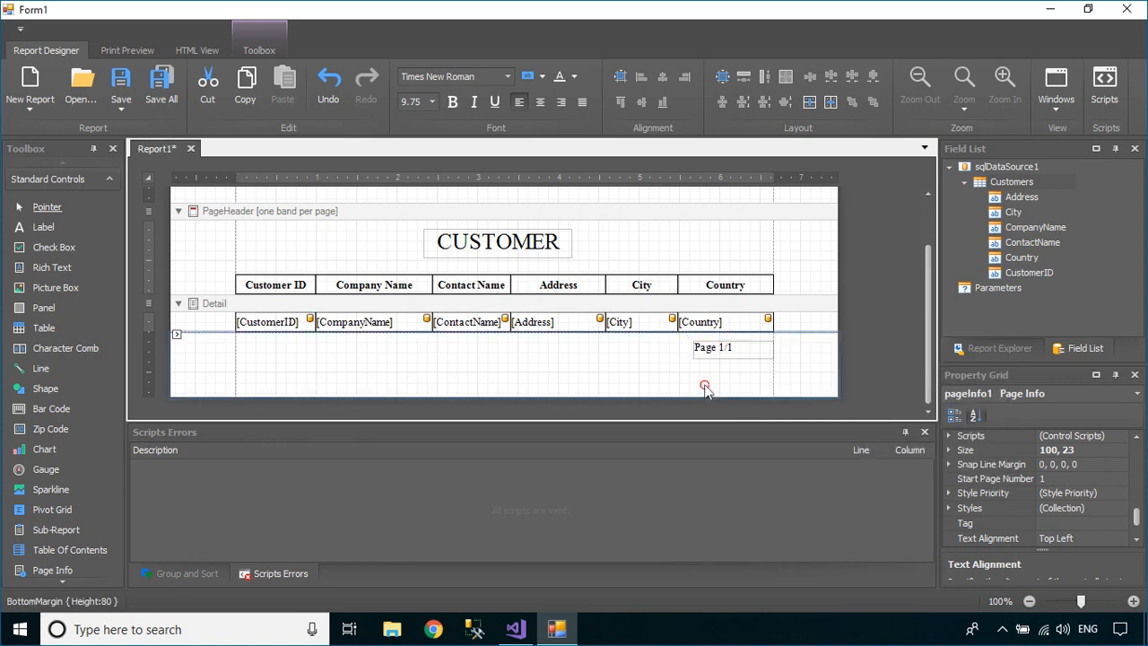
# Align the Page 1/1 field middle right and make it italic
pyautogui.click(728, 348)
pyautogui.click(1108, 535)
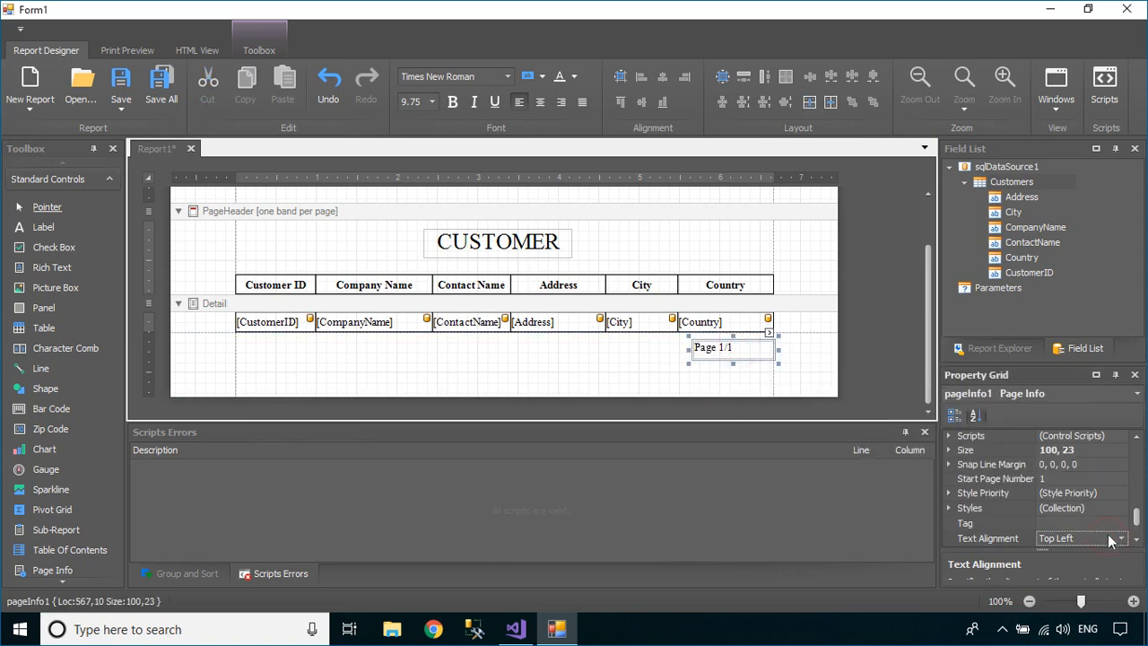
pyautogui.click(1121, 538)
pyautogui.click(1113, 495)
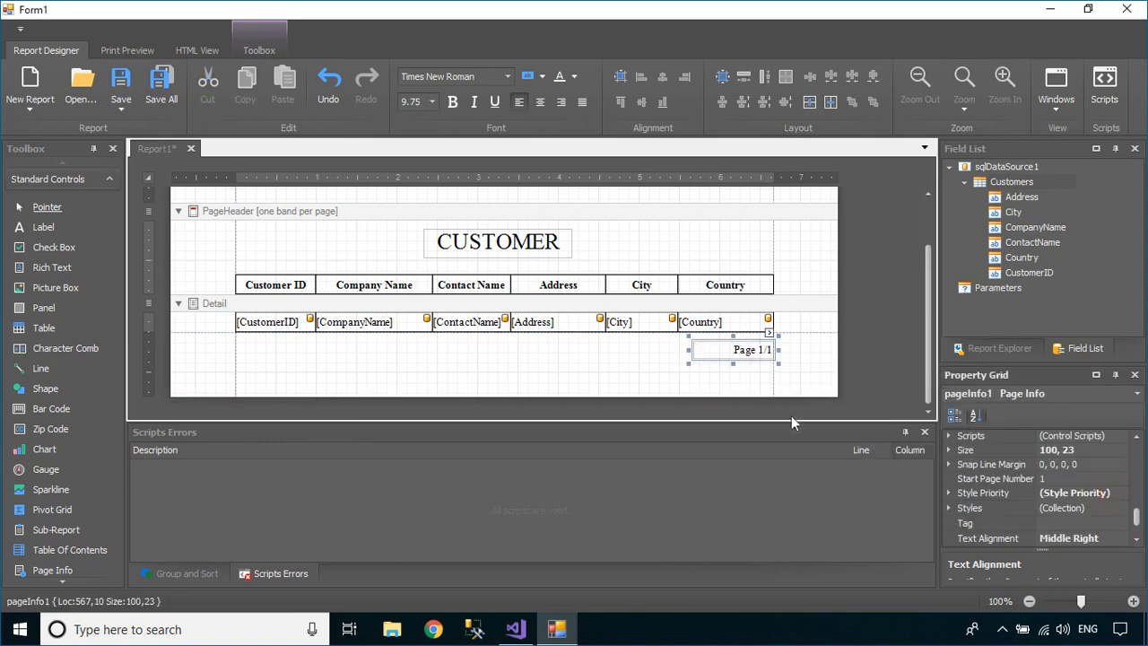
pyautogui.click(475, 104)
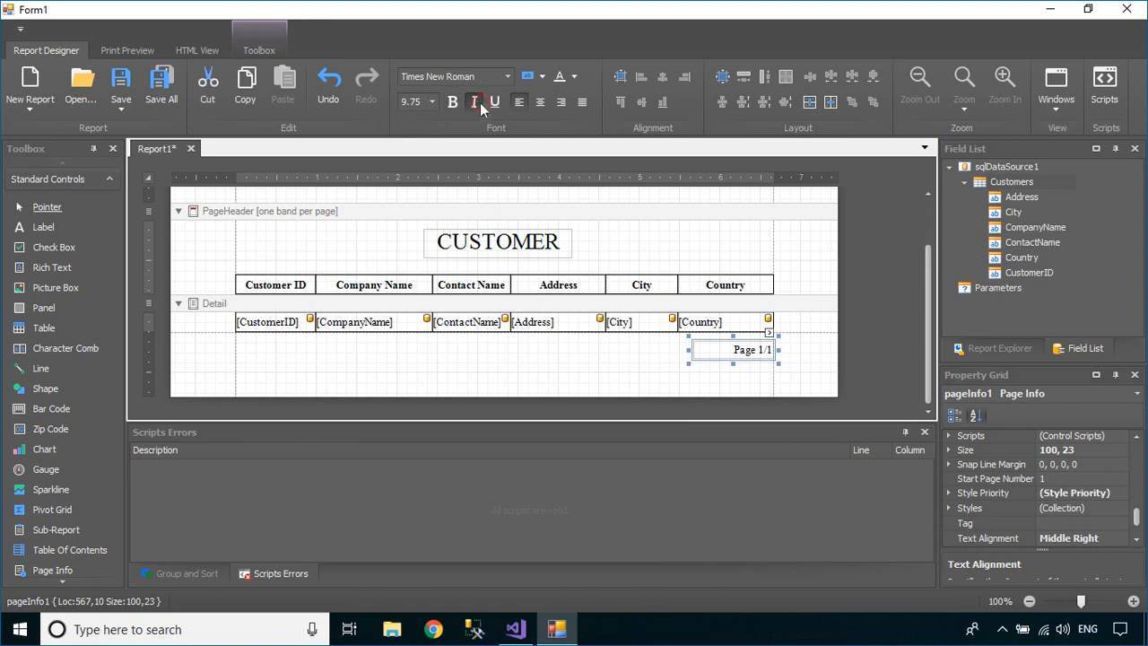
pyautogui.click(631, 367)
pyautogui.scroll(1, 631, 365)
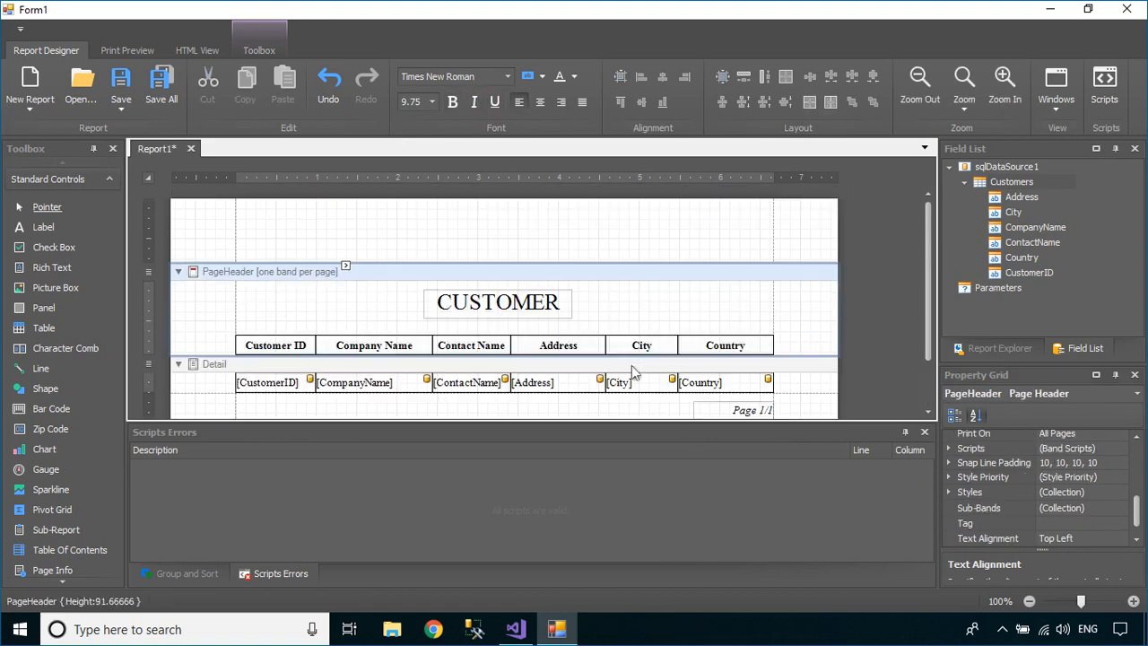
# Resize the City and Address header cells so they align with their data cells below
pyautogui.click(665, 348)
pyautogui.moveTo(683, 347); pyautogui.dragTo(693, 383)
pyautogui.click(664, 385)
pyautogui.click(588, 348)
pyautogui.moveTo(610, 345); pyautogui.dragTo(619, 384)
pyautogui.click(588, 384)
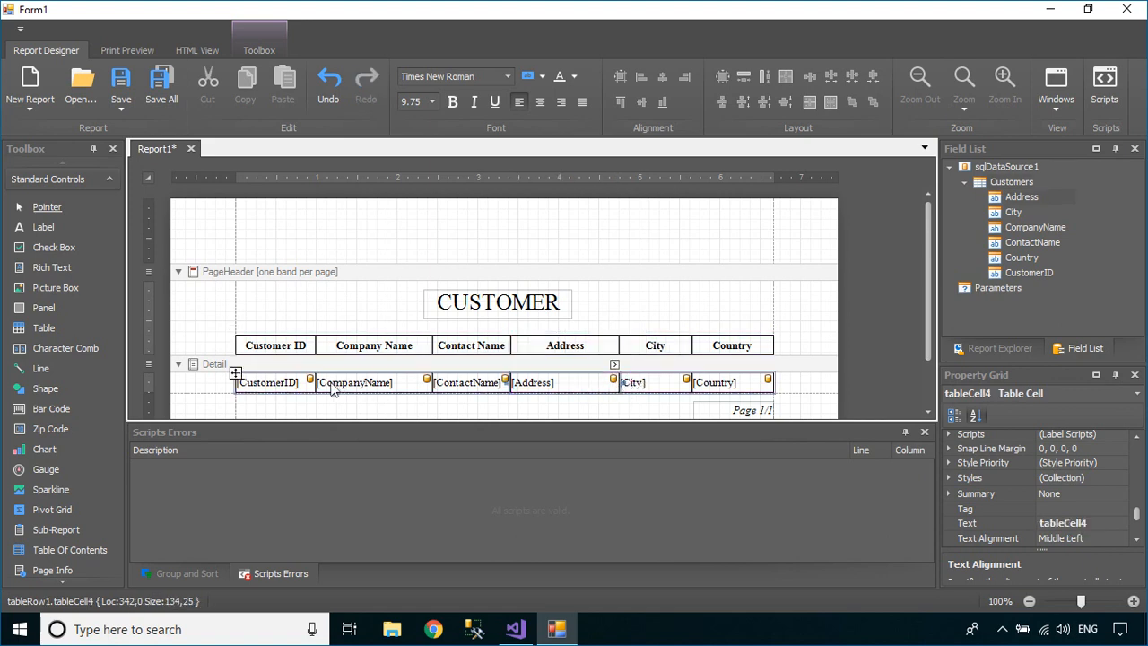
pyautogui.click(292, 384)
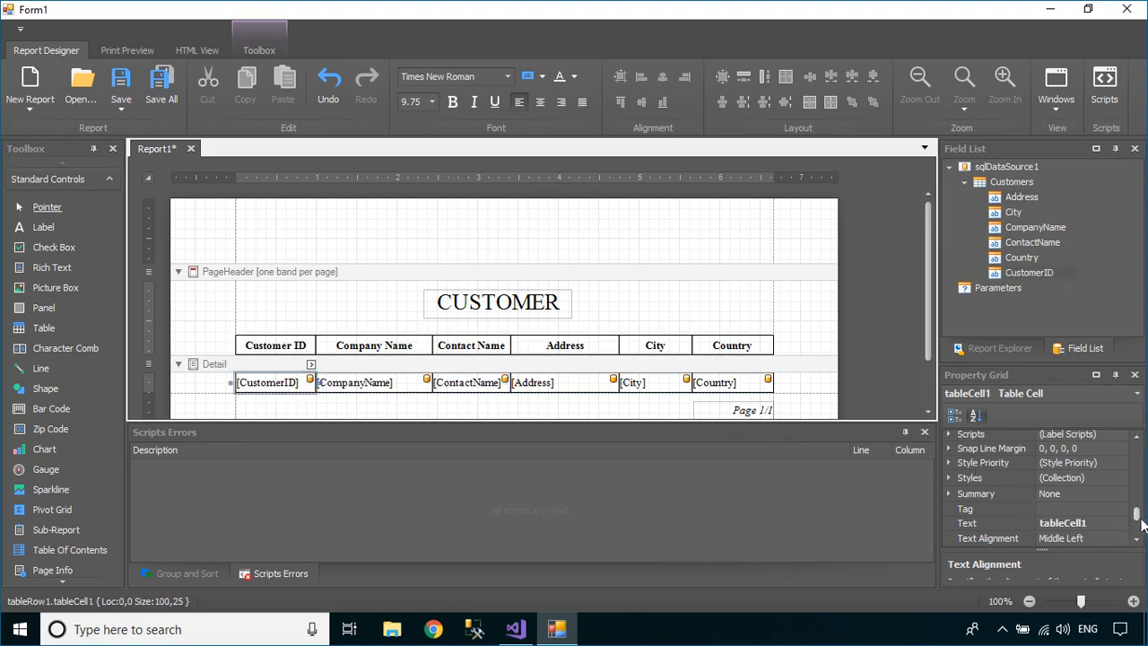
pyautogui.moveTo(1138, 518); pyautogui.dragTo(1141, 501)
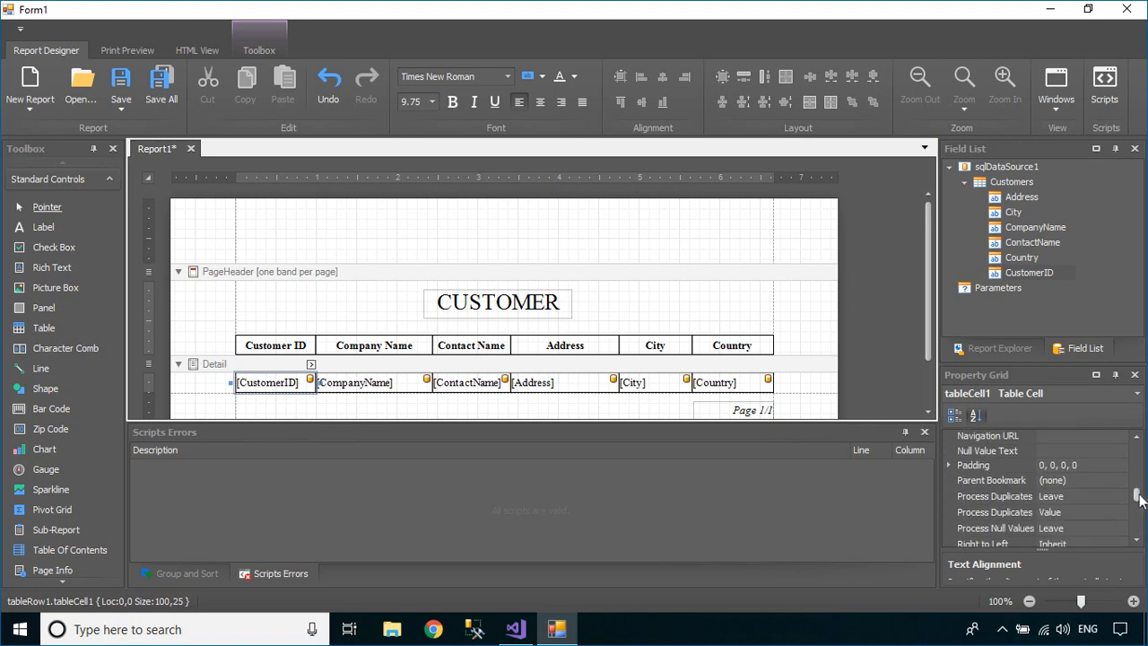
# Set left padding to 5 on the CustomerID, CompanyName and ContactName data cells
pyautogui.click(949, 466)
pyautogui.click(1054, 508)
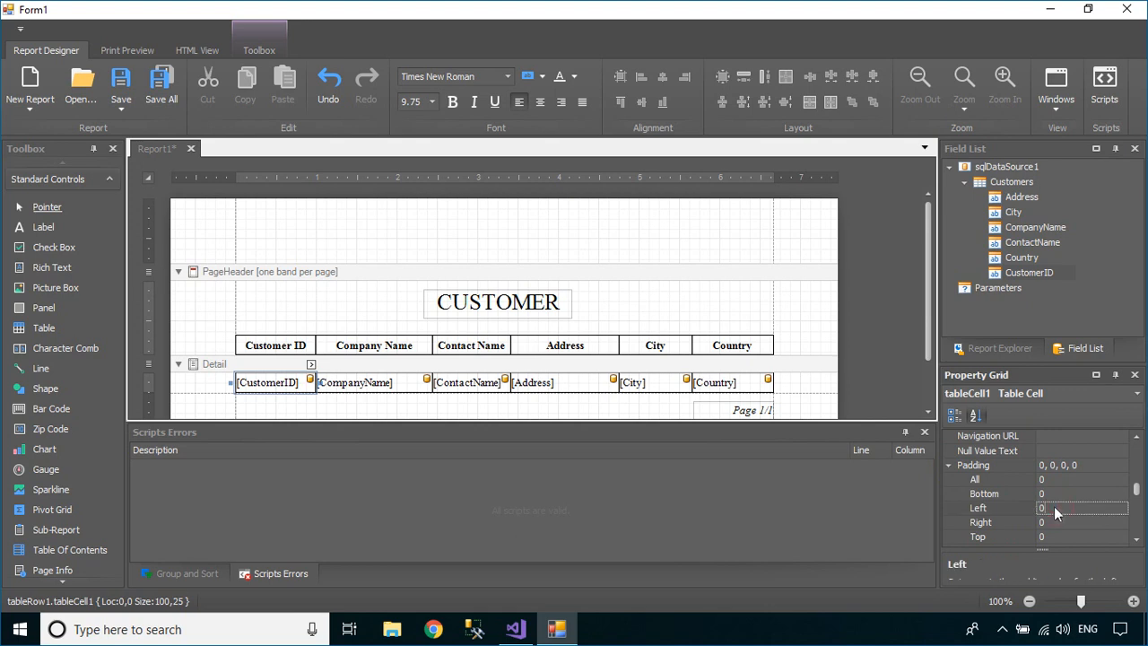
pyautogui.write('5')
pyautogui.press('Return')
pyautogui.click(392, 380)
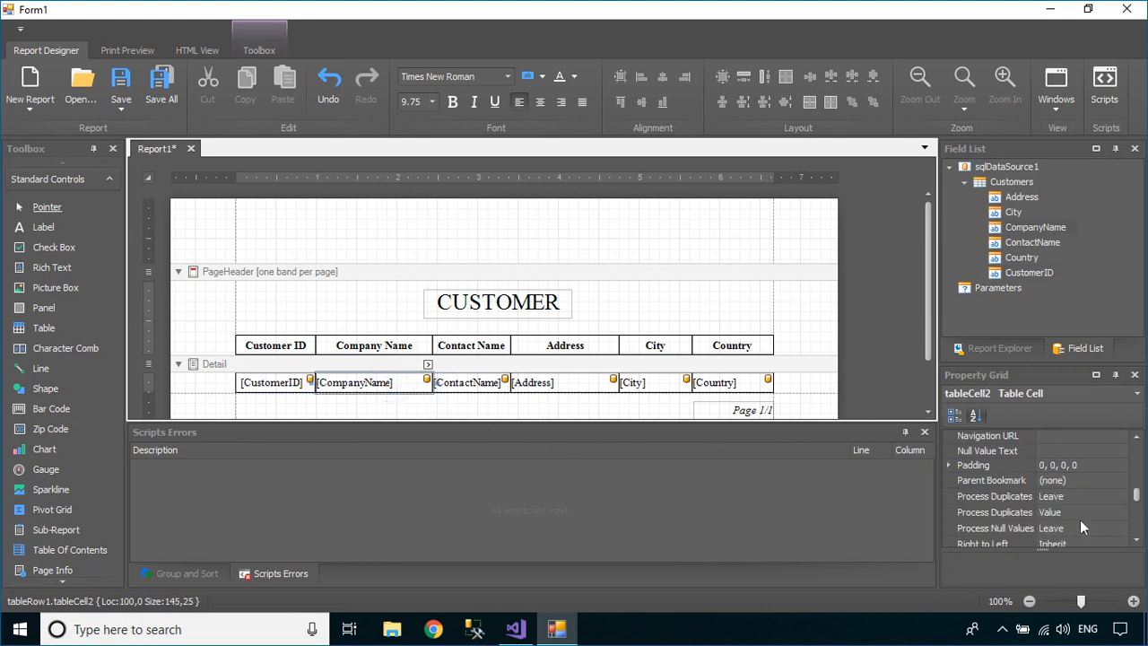
pyautogui.click(949, 465)
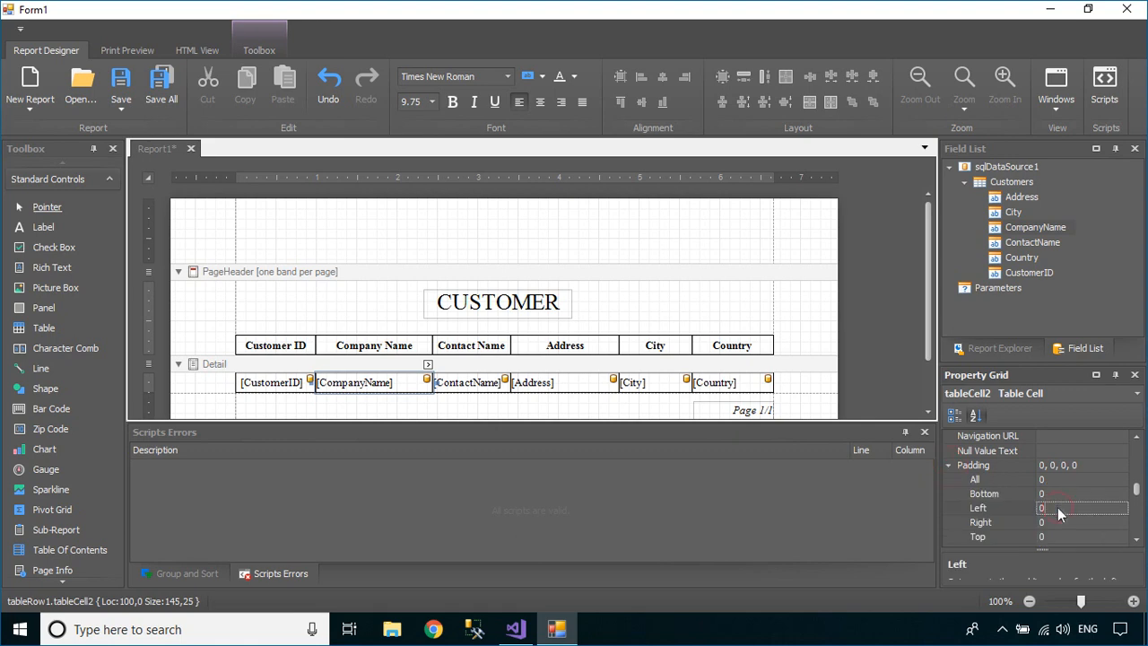
pyautogui.write('5')
pyautogui.press('Return')
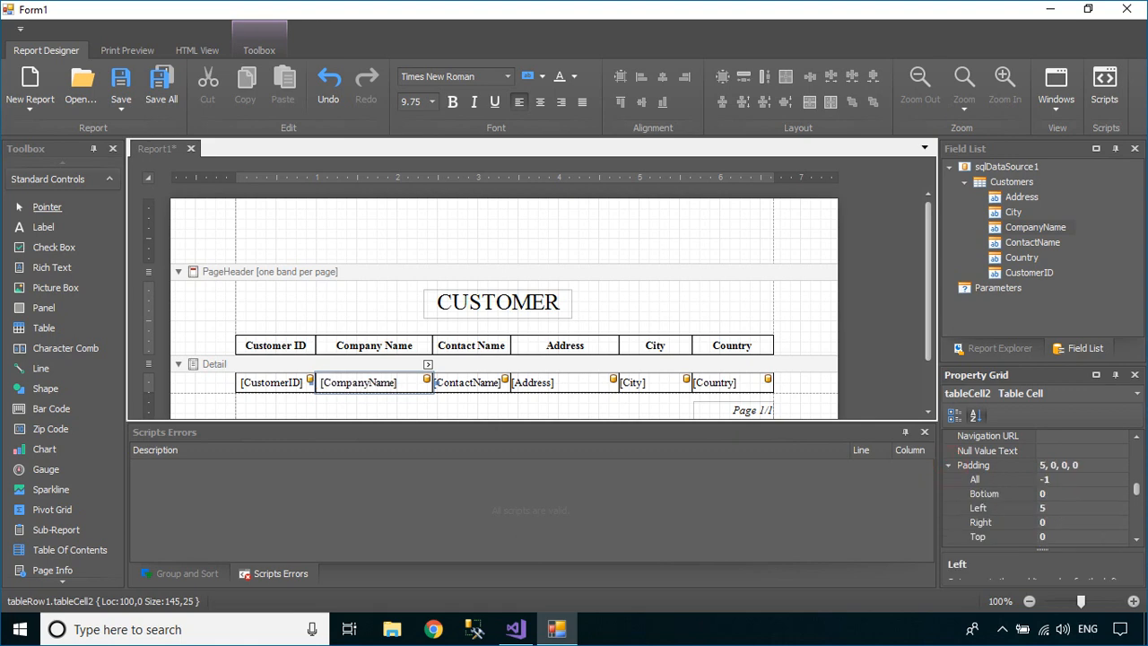
pyautogui.click(498, 386)
pyautogui.click(949, 465)
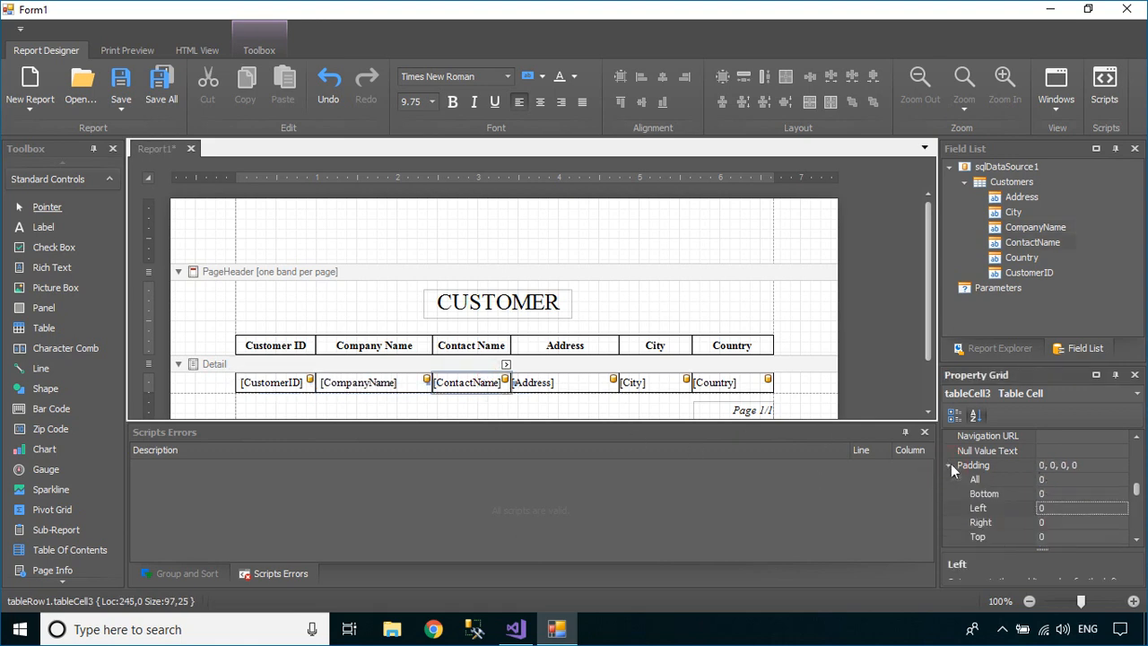
pyautogui.click(1057, 505)
pyautogui.press('Return')
# Set left padding to 5 on the Address, City and Country data cells
pyautogui.click(573, 385)
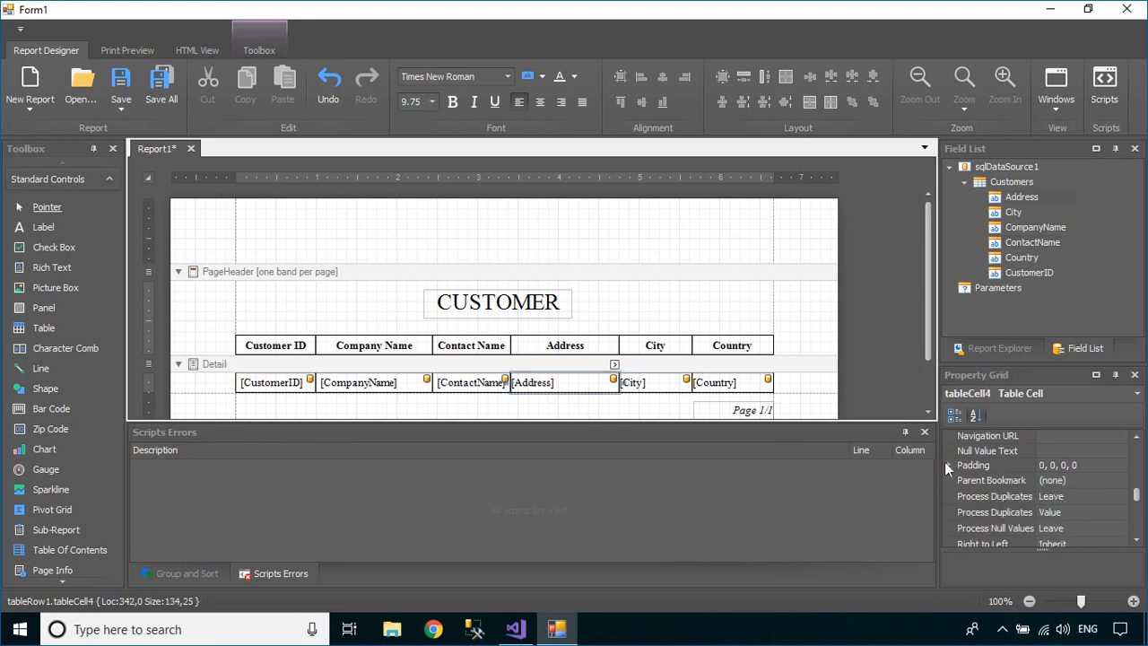
pyautogui.click(948, 465)
pyautogui.click(1058, 508)
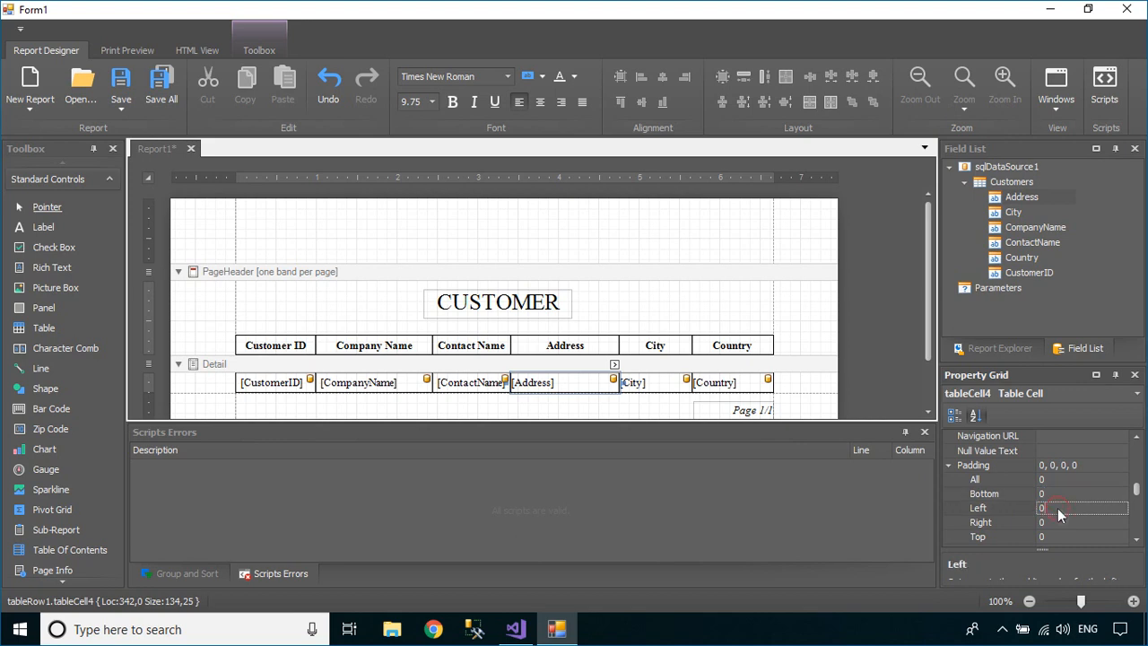
pyautogui.write('5')
pyautogui.press('Return')
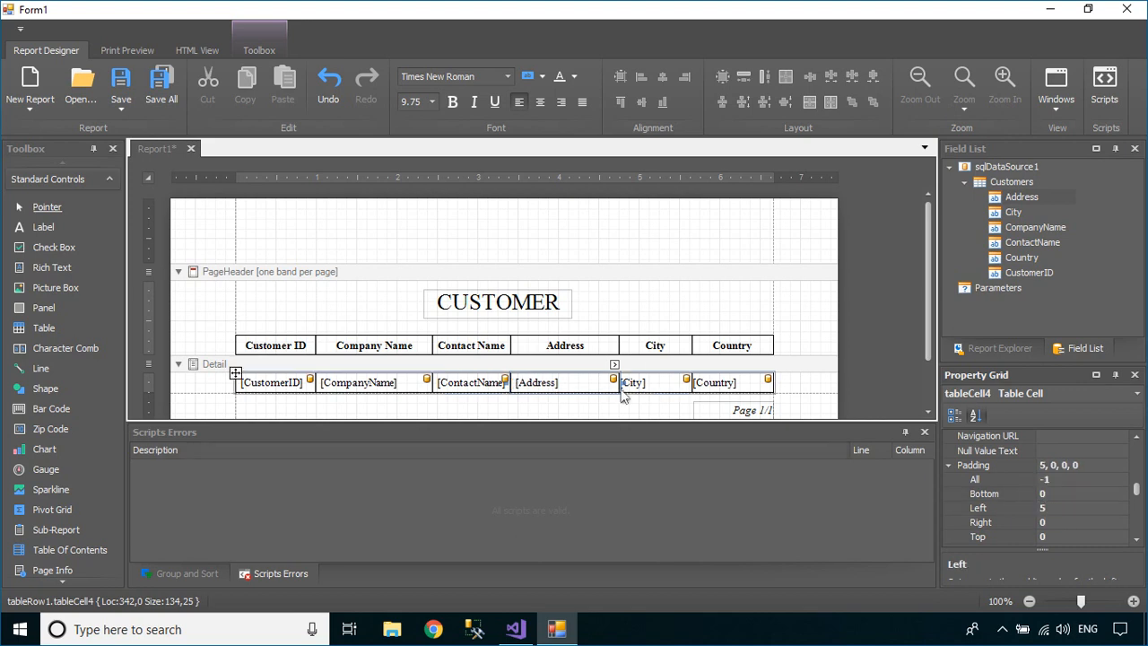
pyautogui.click(668, 385)
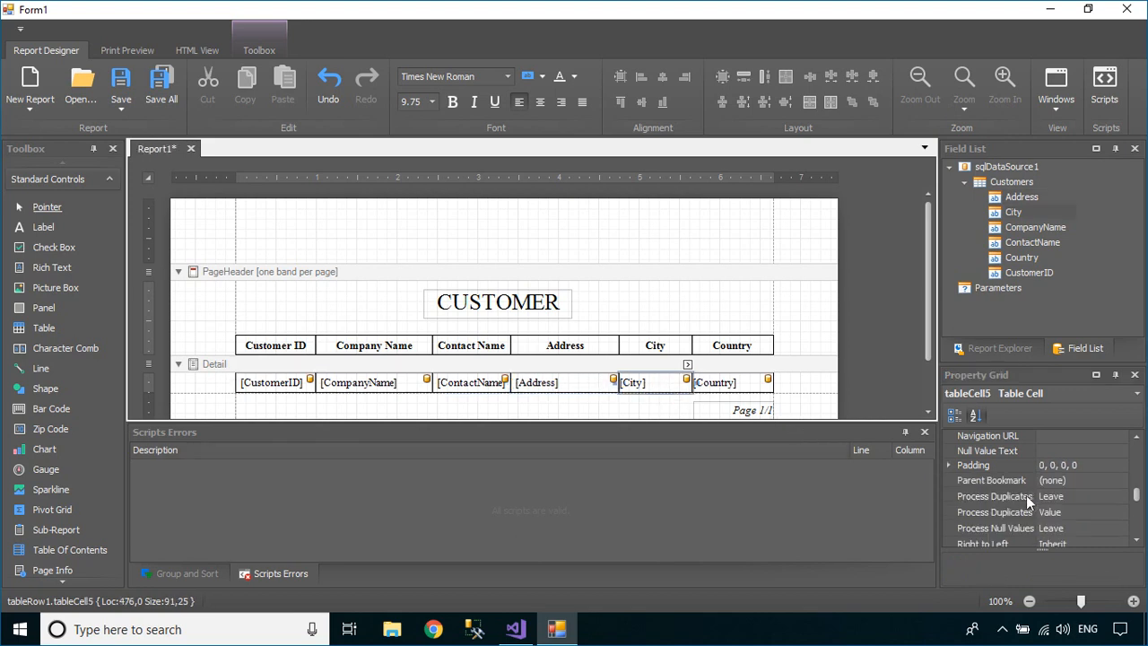
pyautogui.click(948, 465)
pyautogui.click(1075, 507)
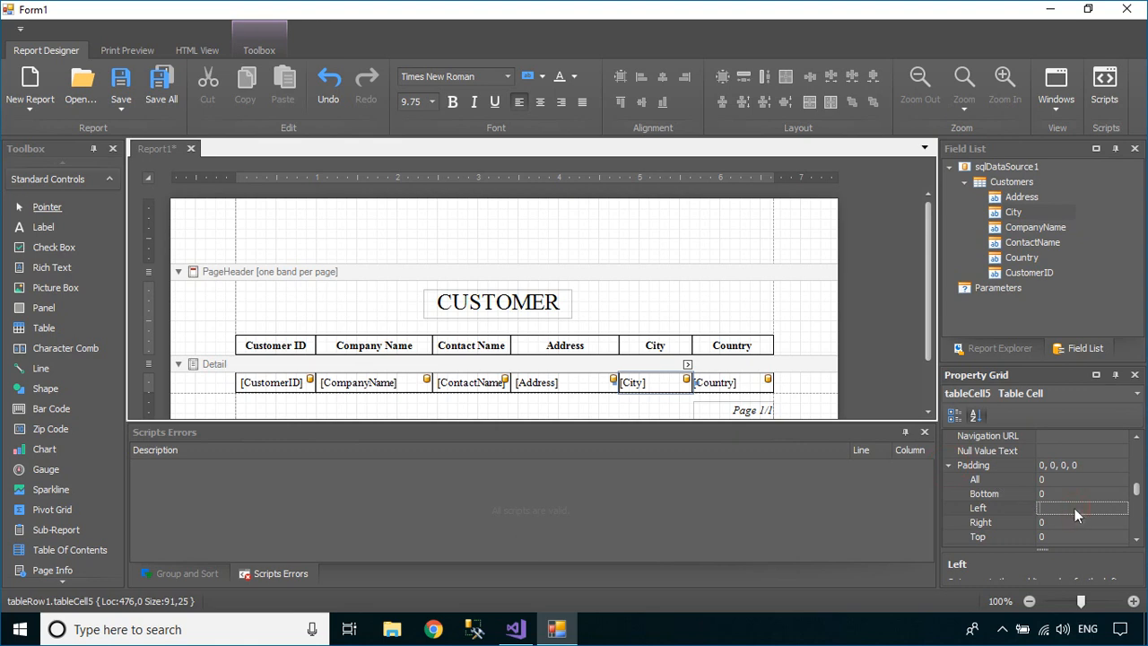
pyautogui.write('5')
pyautogui.press('Return')
pyautogui.click(733, 383)
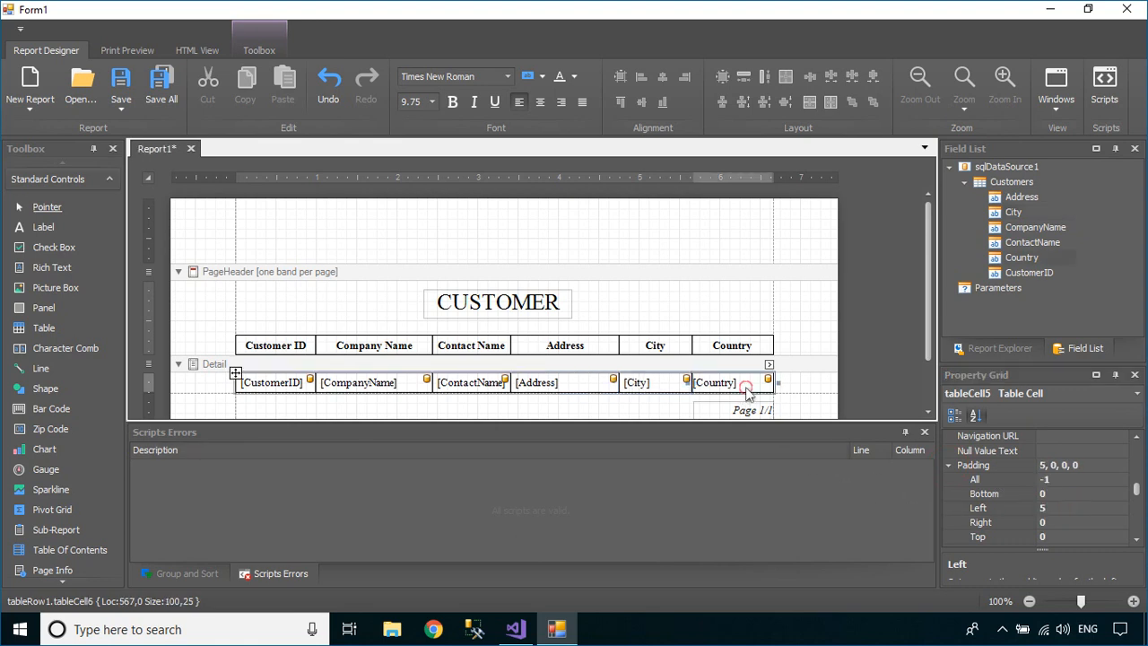
pyautogui.click(951, 464)
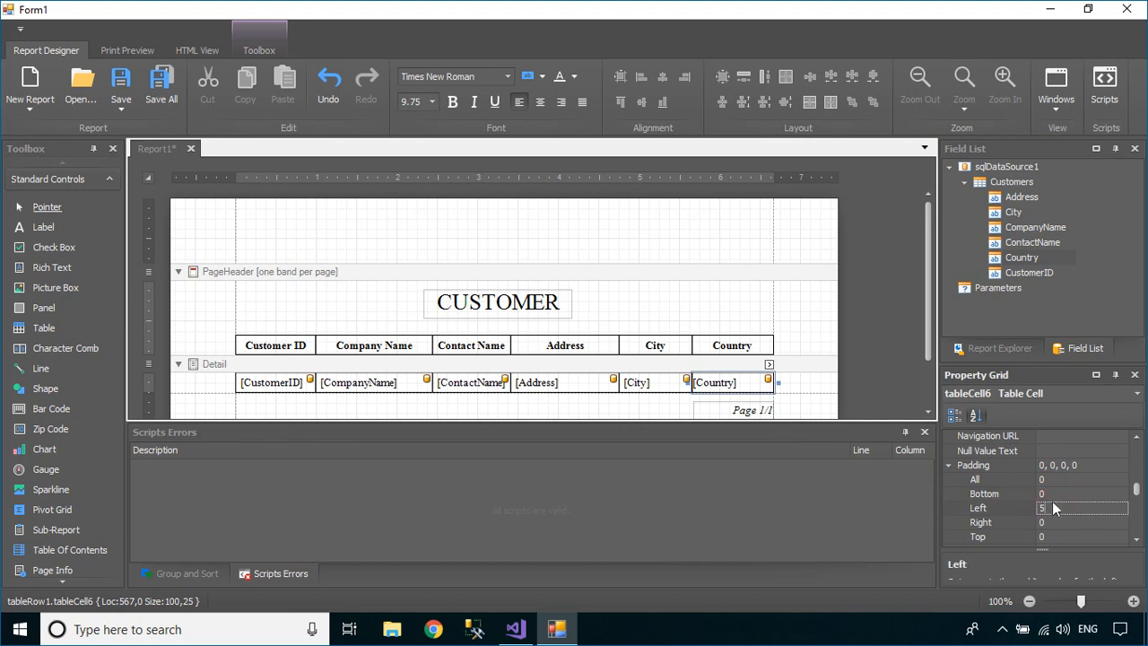
pyautogui.write('5')
pyautogui.press('Return')
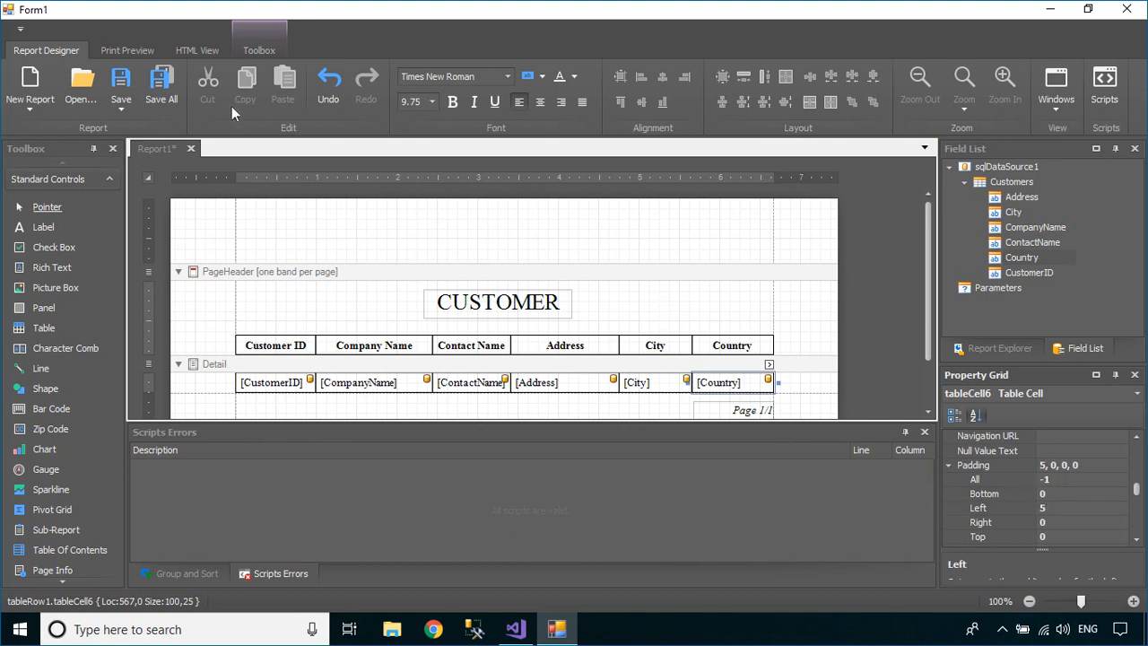
# Preview the finished report and scroll through its pages
pyautogui.click(141, 49)
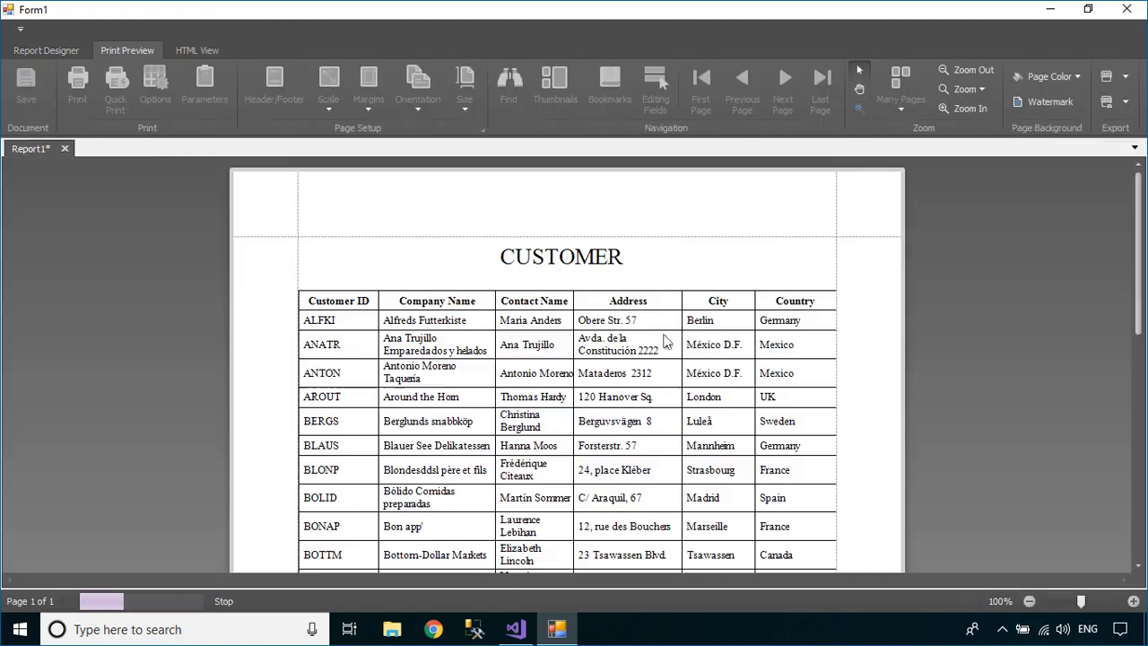
pyautogui.scroll(-10, 665, 343)
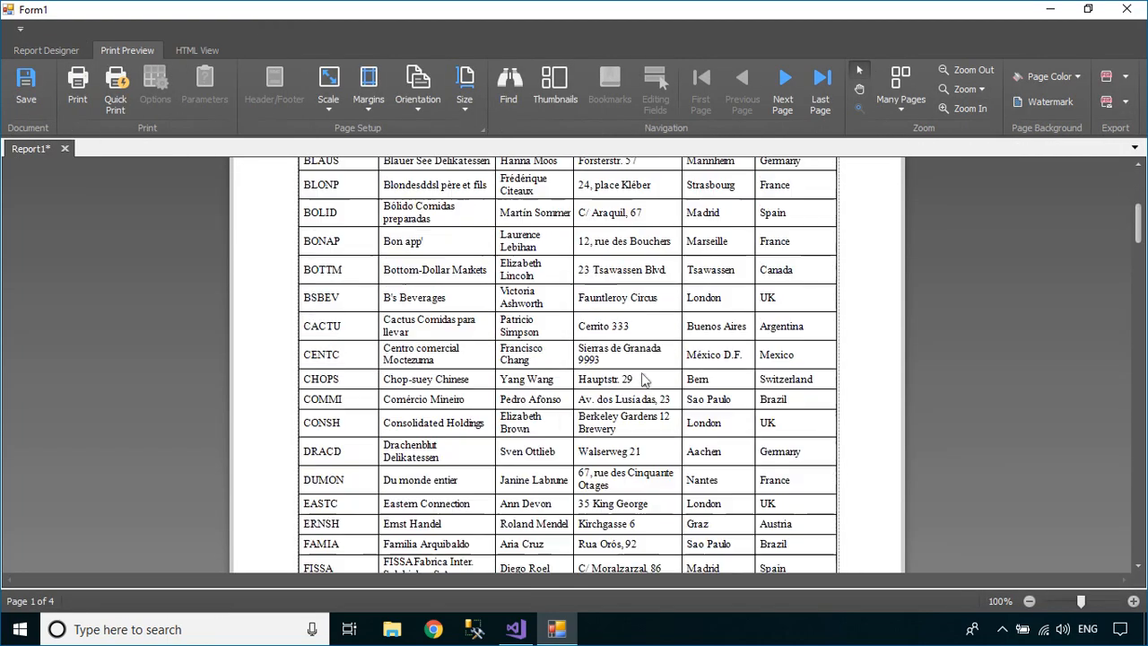
pyautogui.scroll(-3, 644, 381)
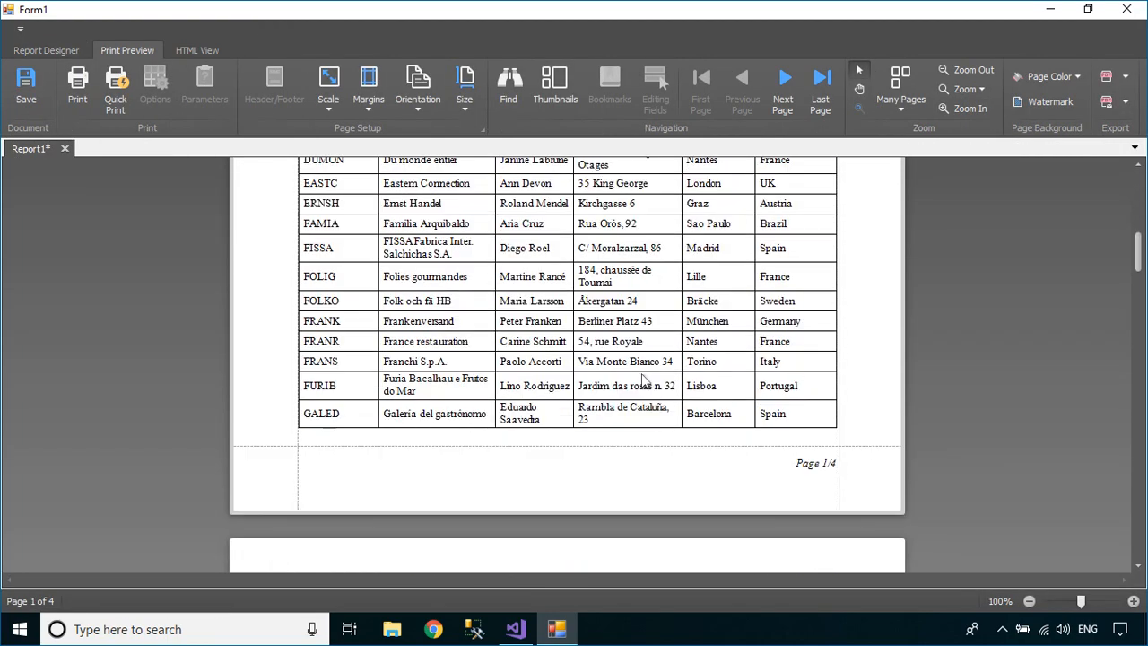